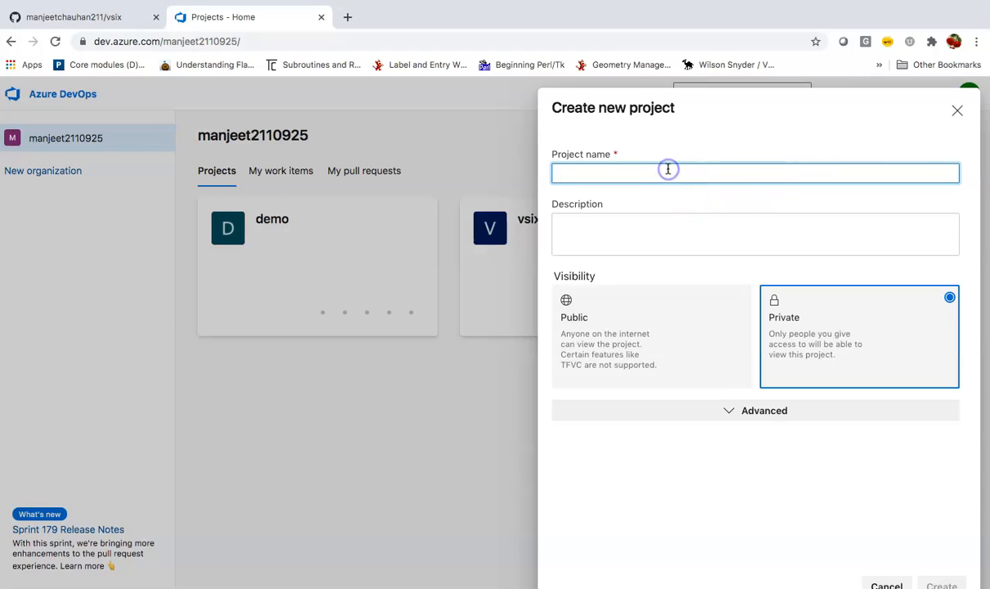
- Create a new private project named firstdemo
type("firstdemo")
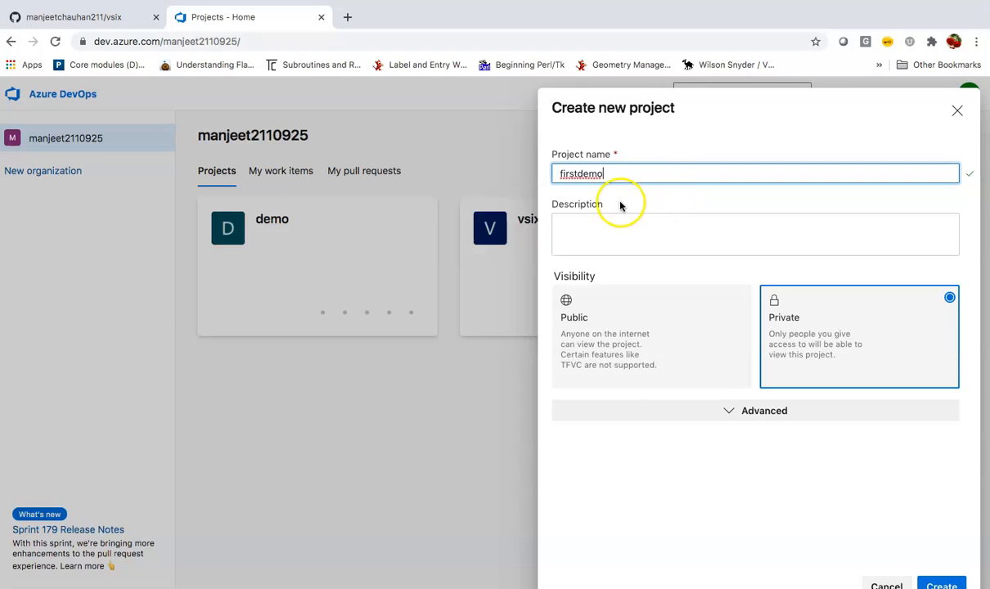
left_click(814, 338)
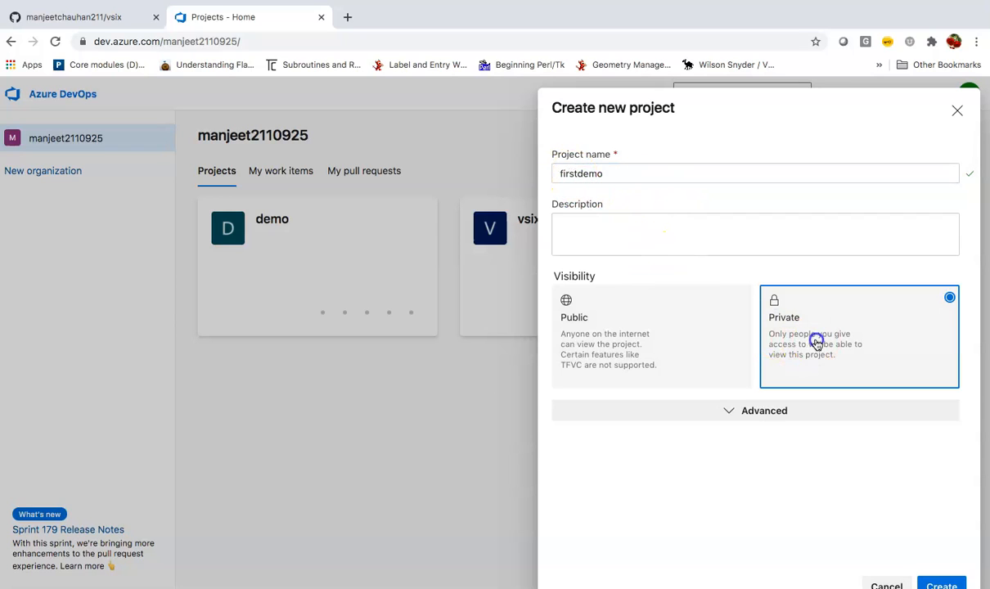
left_click(941, 585)
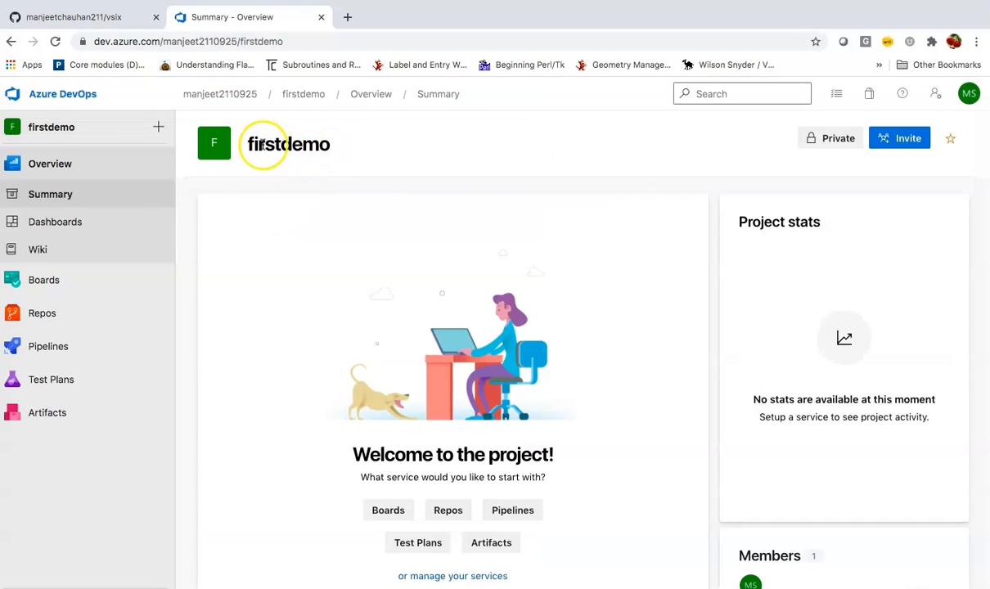
- Look over the project's Boards, Repos, Pipelines, Test Plans and Artifacts services, and open the Pipelines page
mouse_move(76, 285)
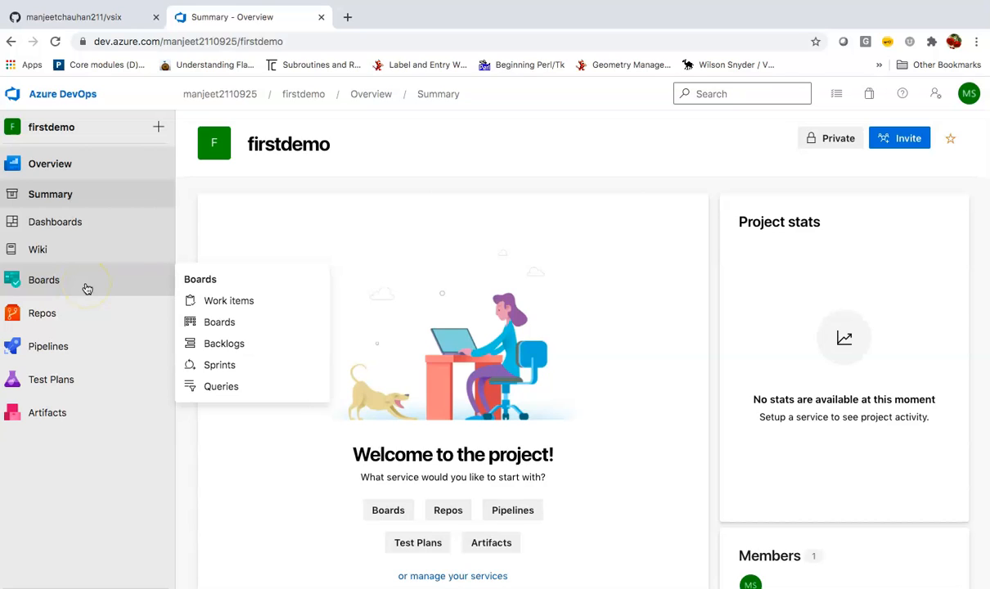
left_click(81, 287)
mouse_move(63, 321)
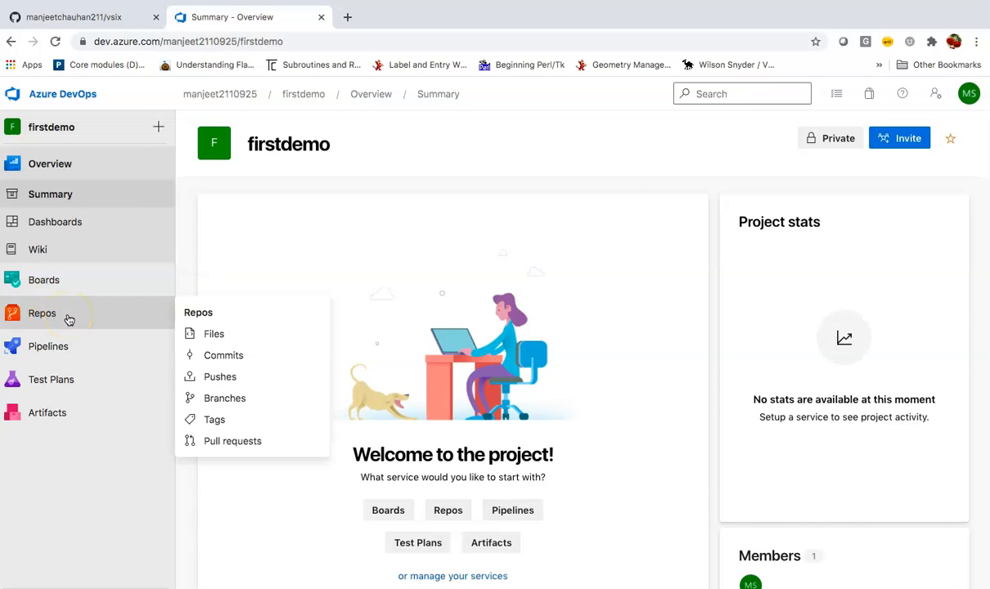
left_click(82, 317)
left_click(120, 317)
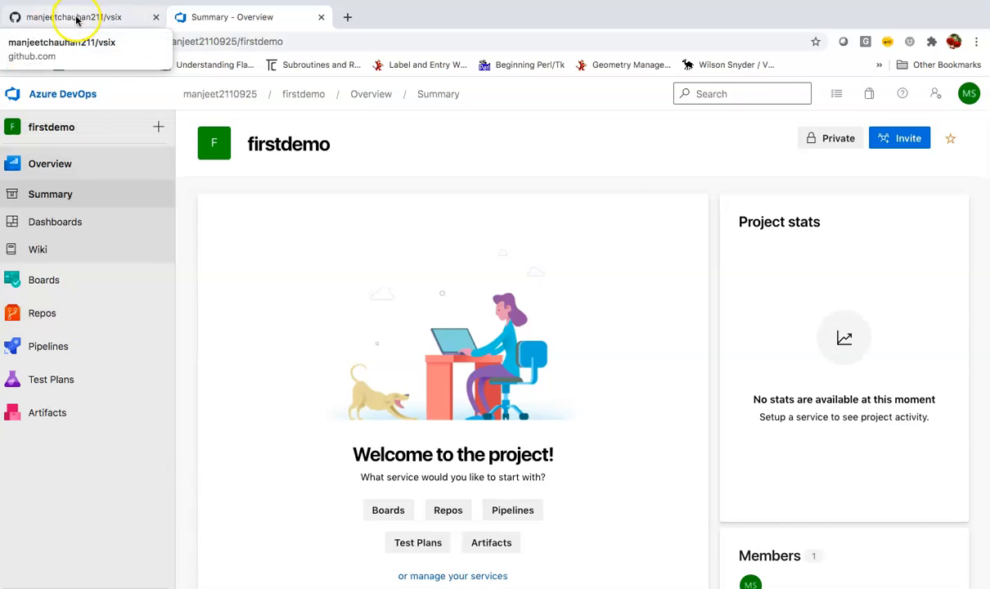
mouse_move(88, 303)
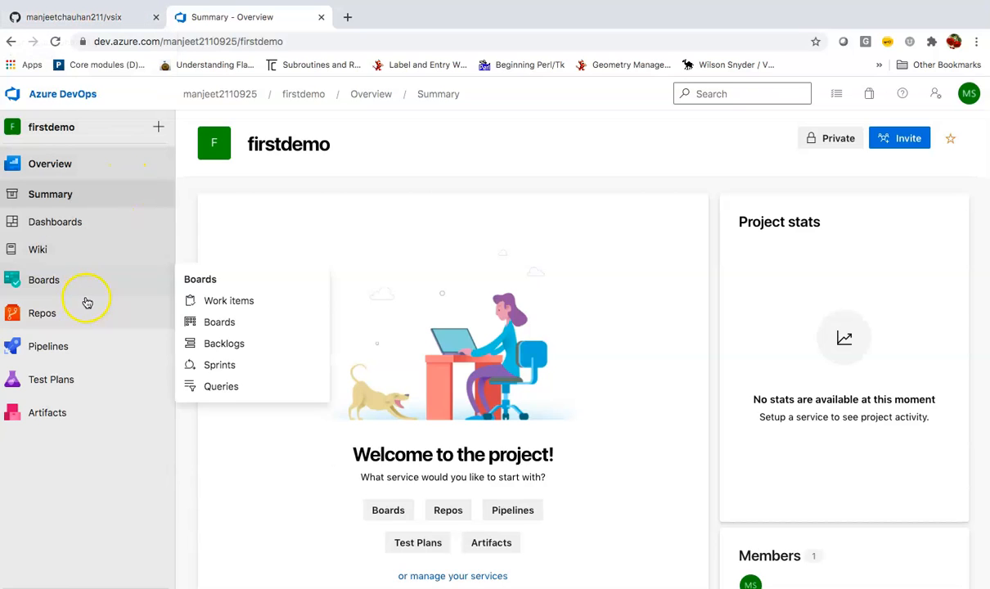
mouse_move(79, 321)
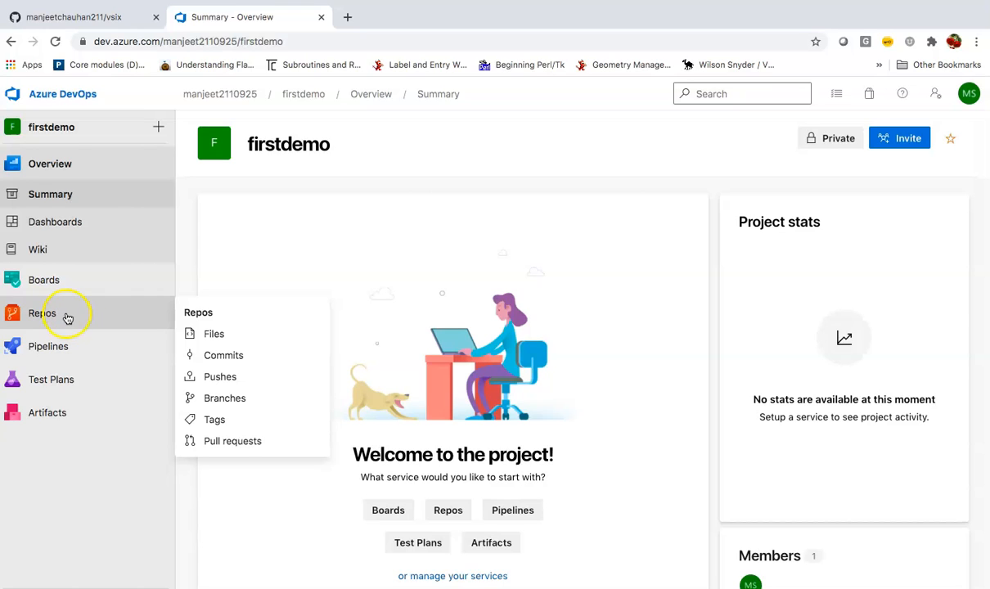
mouse_move(103, 345)
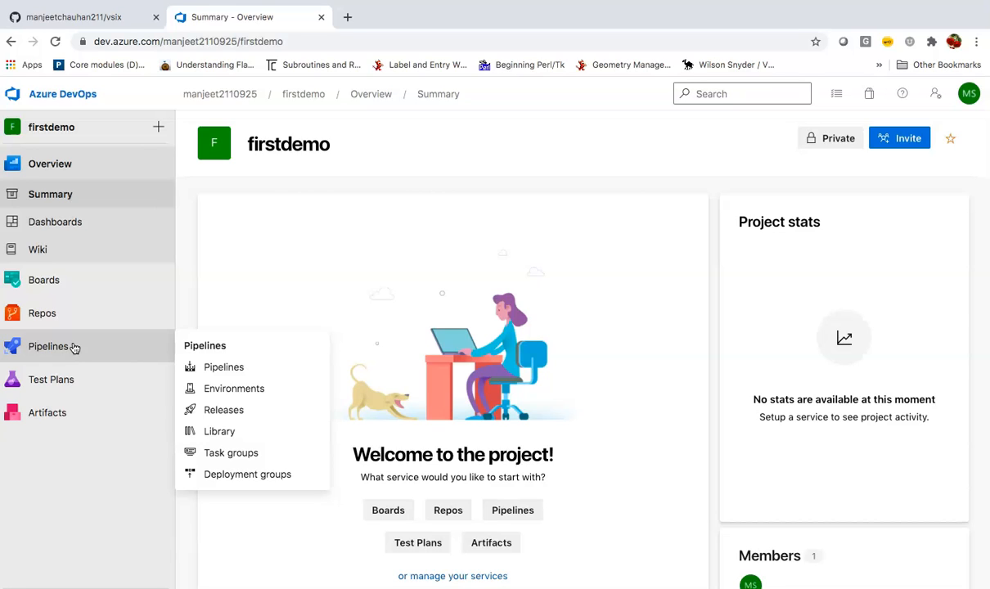
left_click(80, 348)
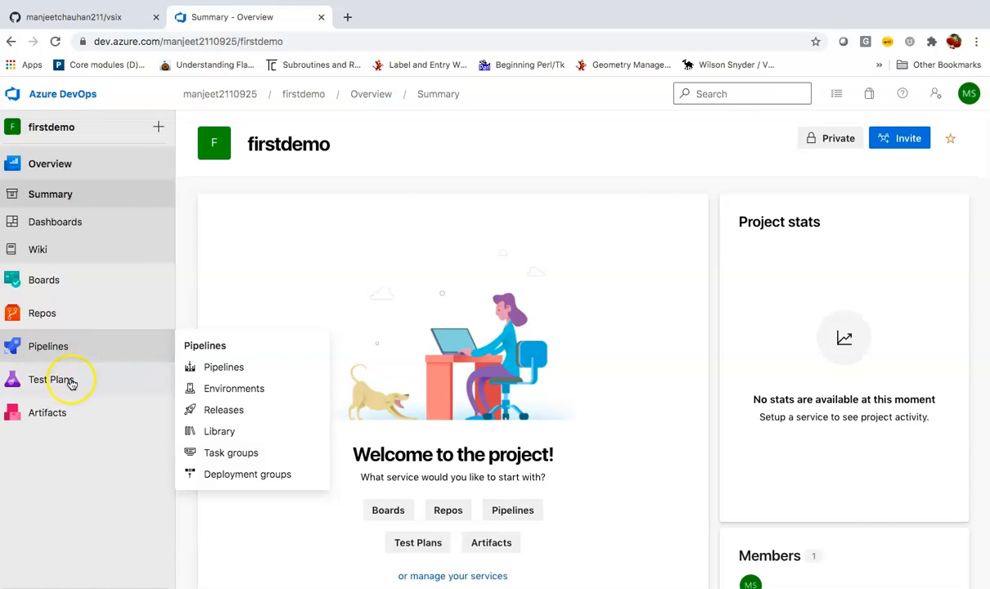
mouse_move(84, 382)
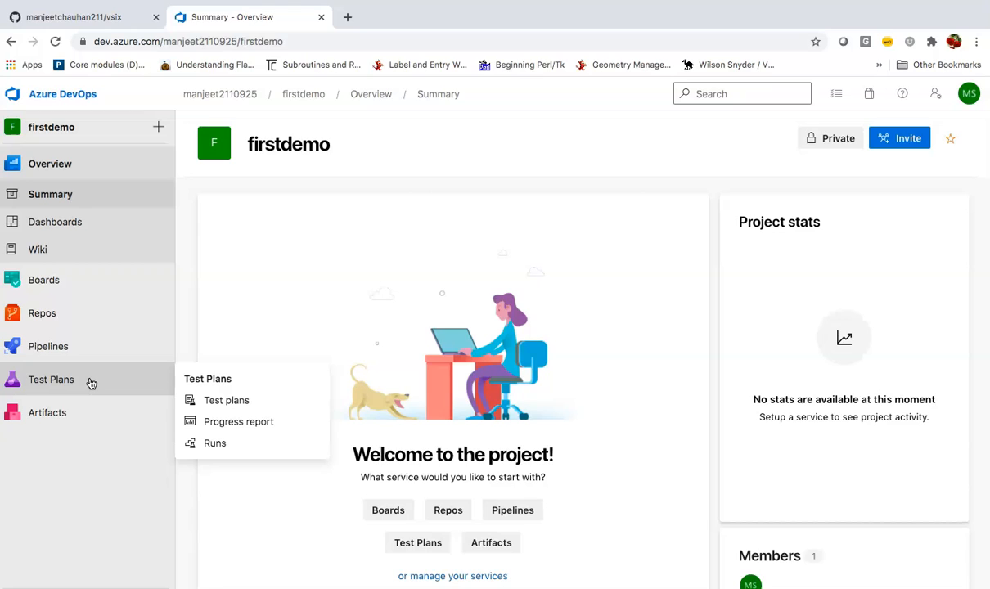
left_click(89, 415)
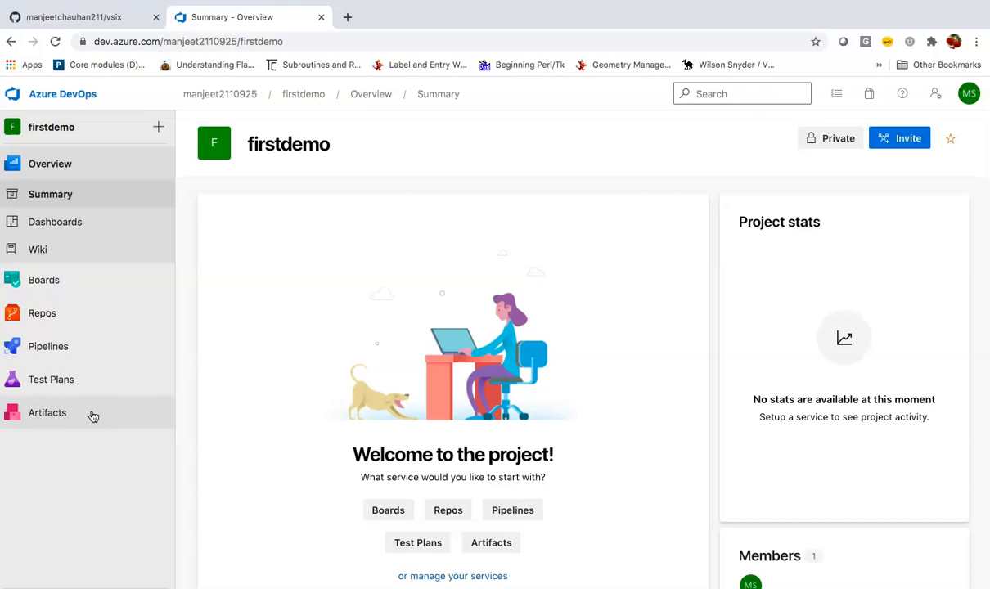
left_click(82, 418)
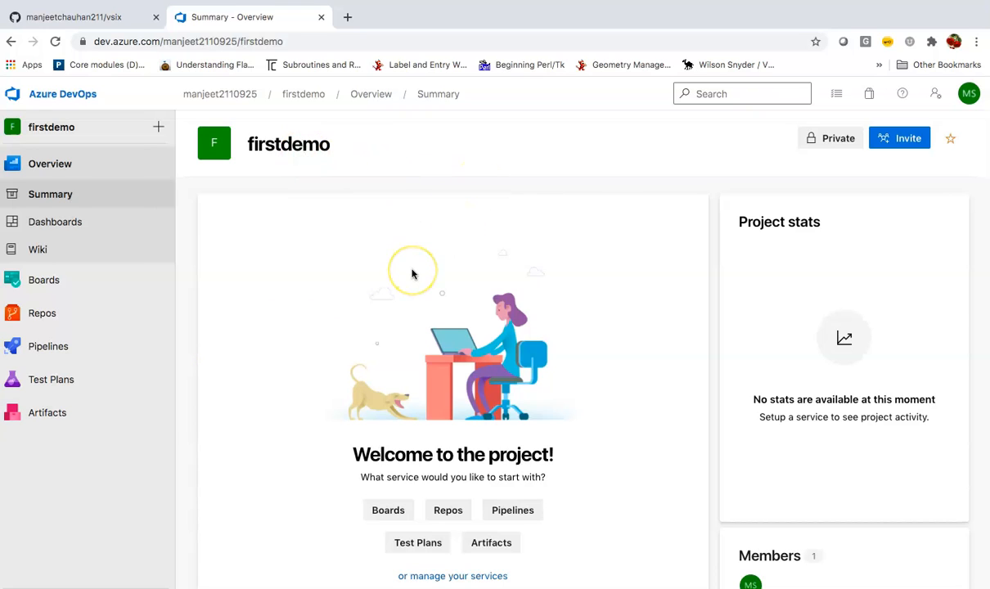
left_click(93, 349)
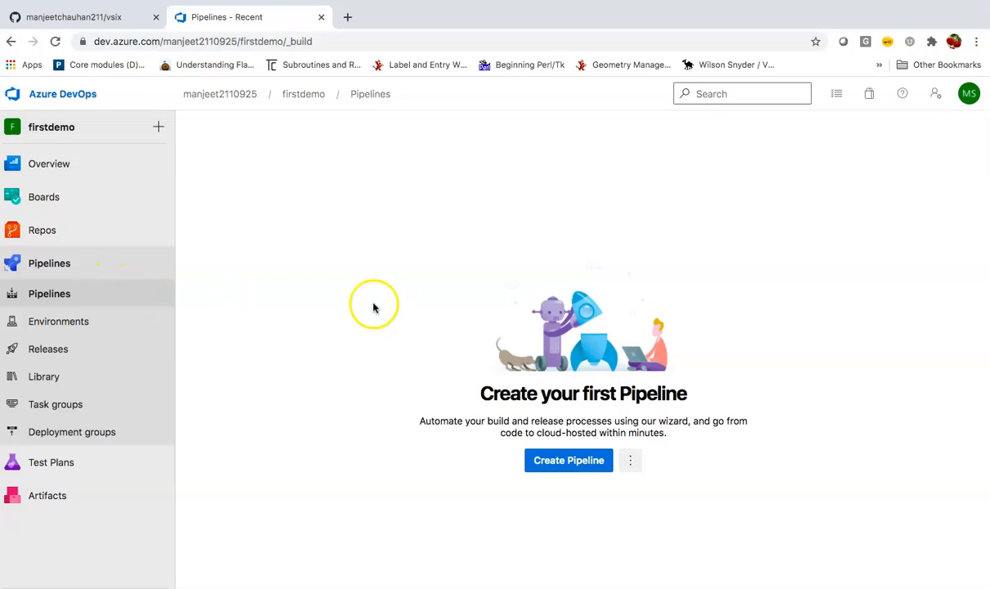
- Switch to the firstdemo repository on GitHub and open webapp/src/main/webapp/index.jsp on the dev branch
left_click(131, 15)
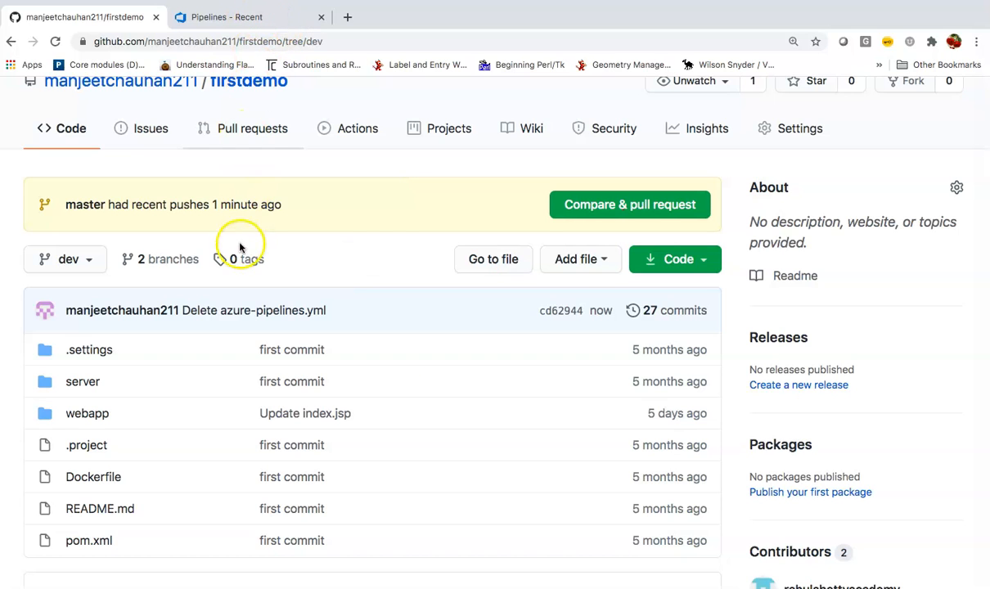
scroll(336, 247, "down", 1)
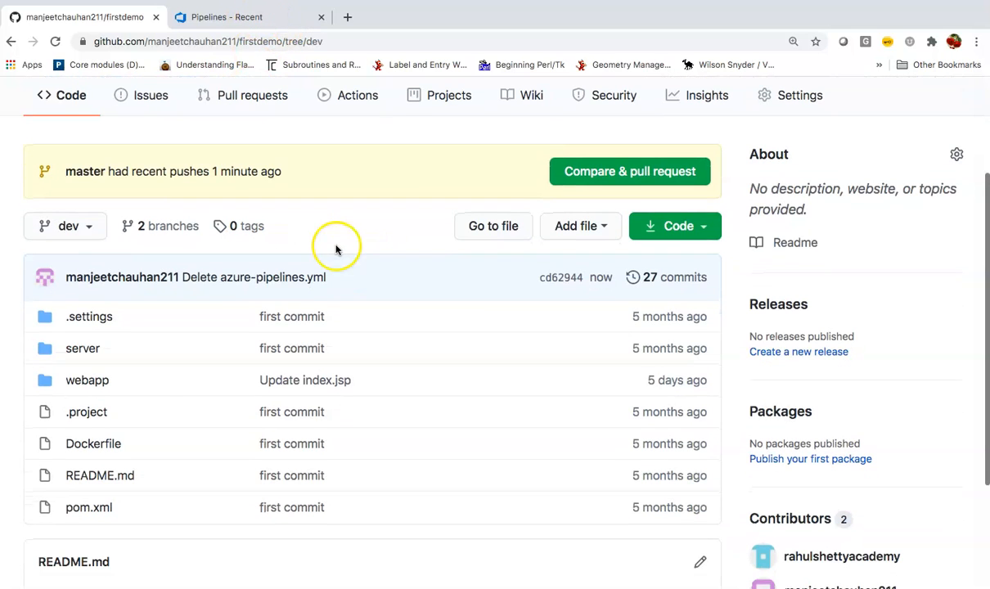
left_click(90, 382)
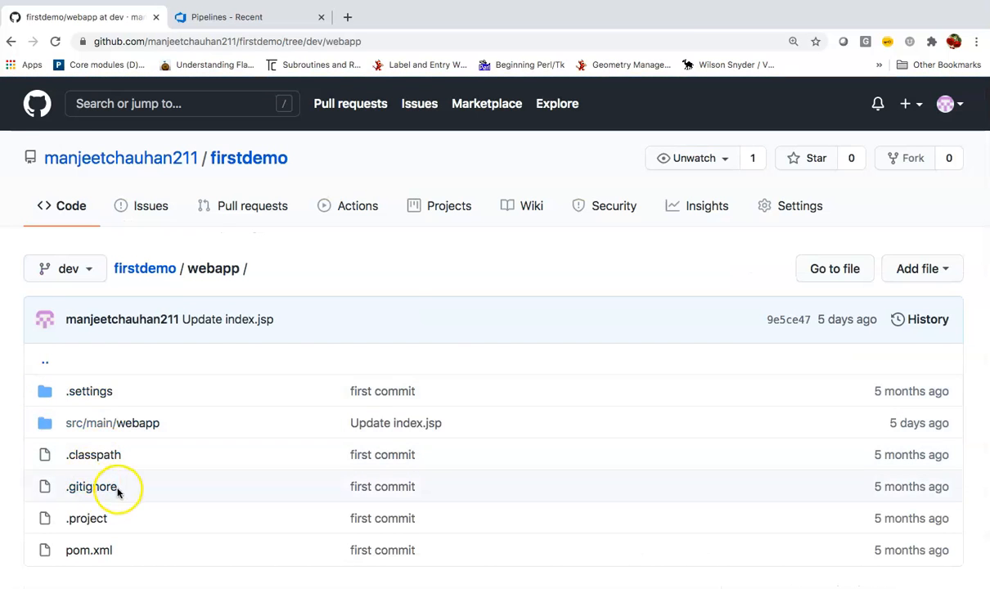
left_click(129, 424)
left_click(95, 424)
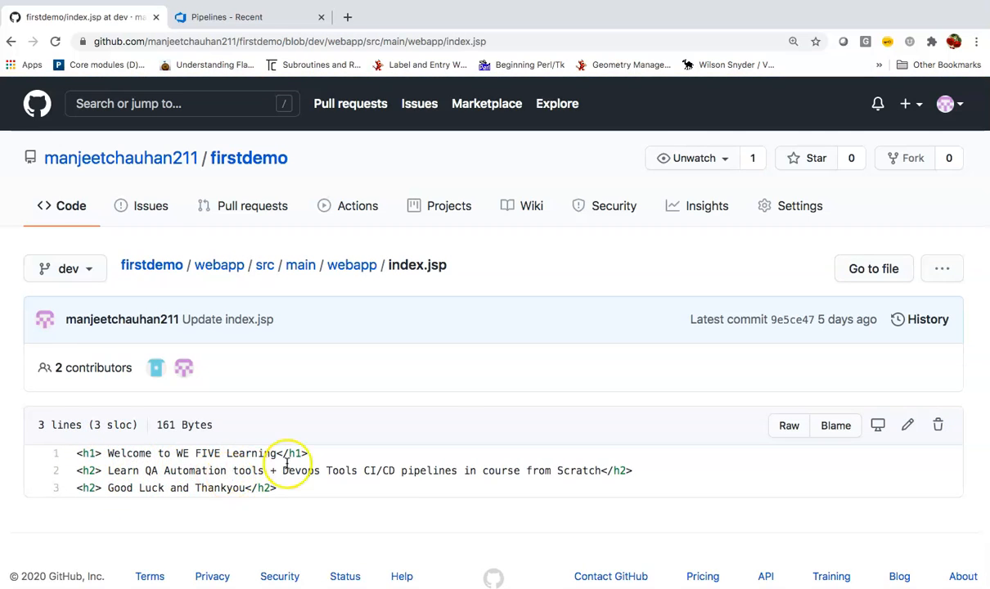
- Edit index.jsp so that its h1 heading reads "Welcome to our first video"
left_click(907, 424)
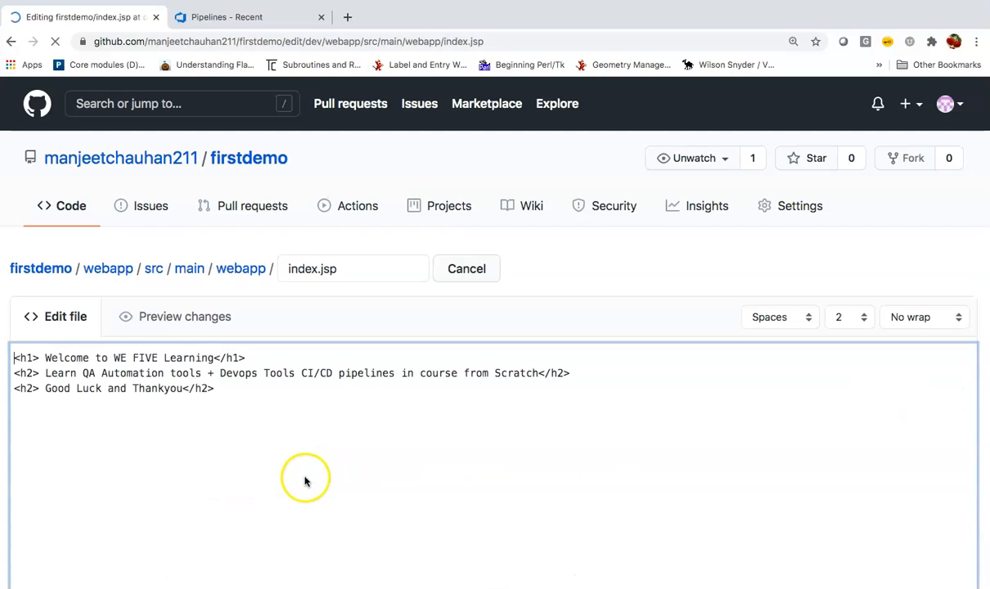
left_click_drag(159, 354, 260, 361)
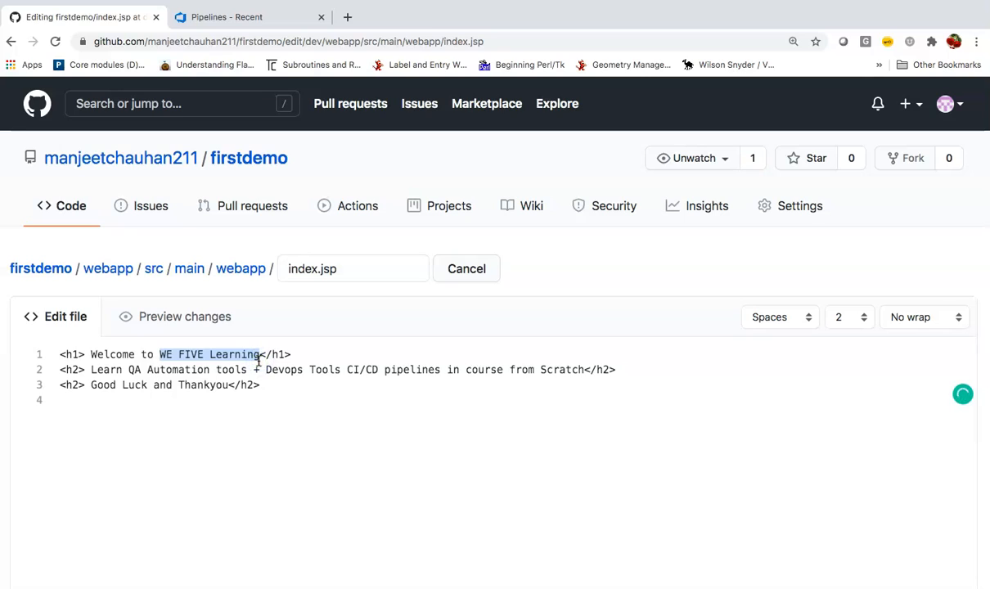
type("firs")
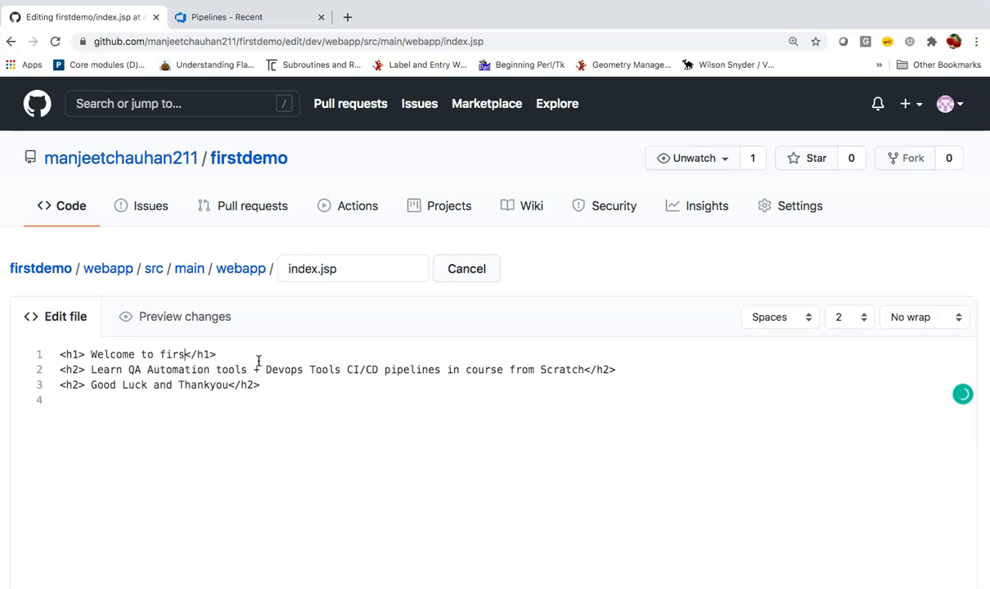
type("t video")
type("our")
- Commit the index.jsp change to the dev branch and return to the repository's root folder
scroll(472, 443, "down", 1)
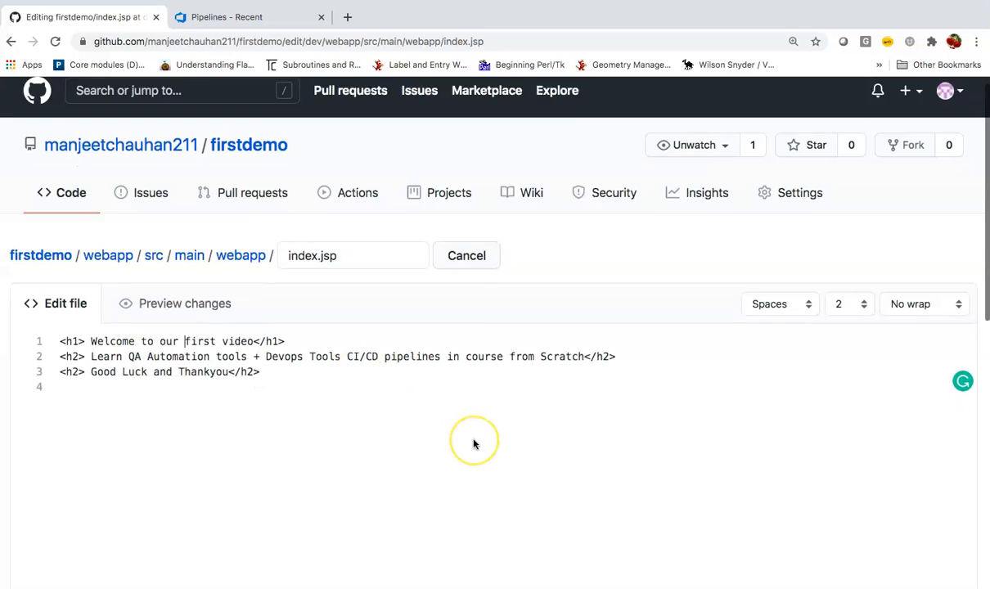
scroll(473, 444, "down", 10)
left_click(138, 540)
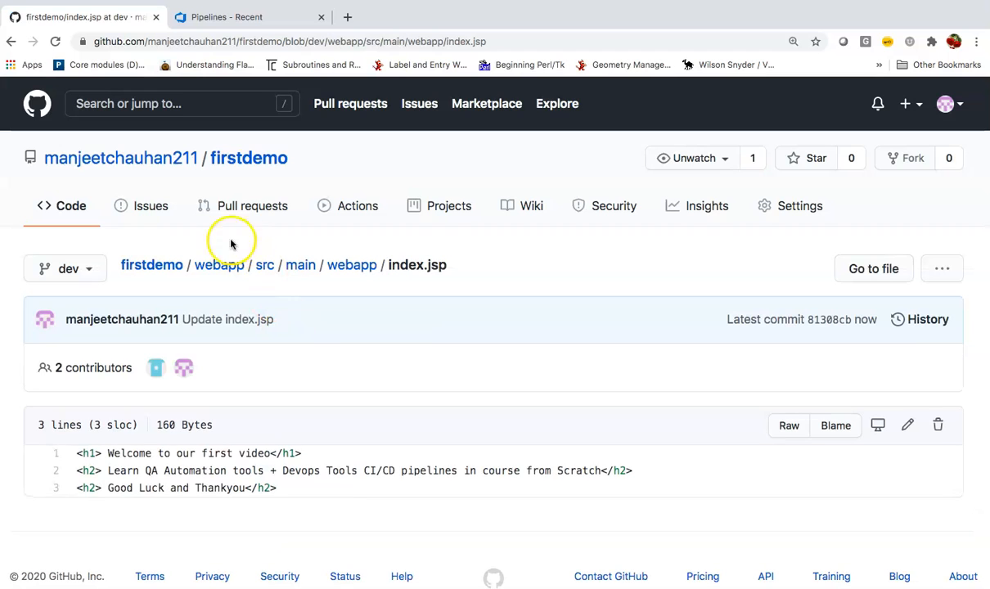
left_click(173, 266)
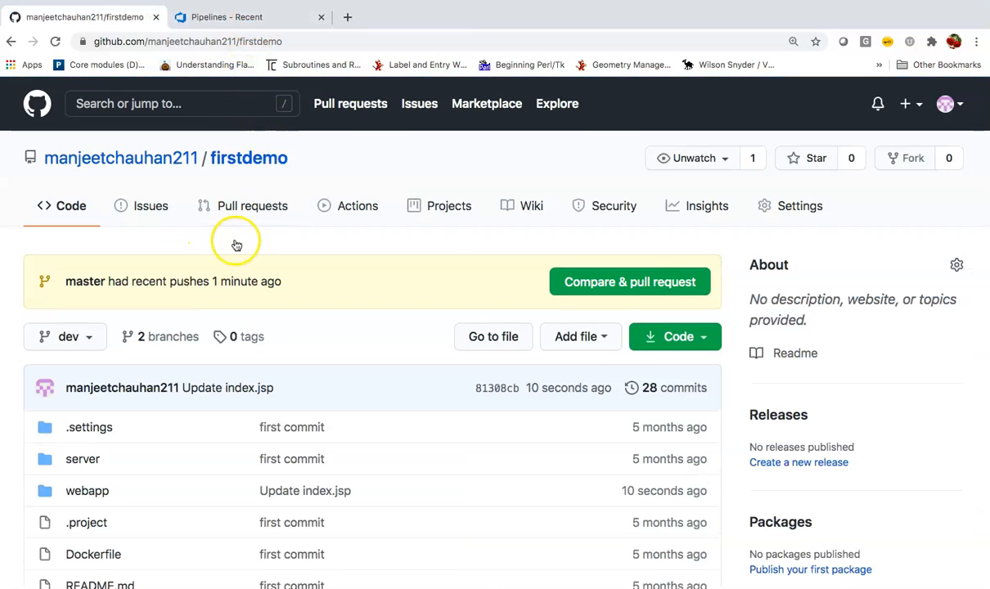
scroll(188, 521, "down", 3)
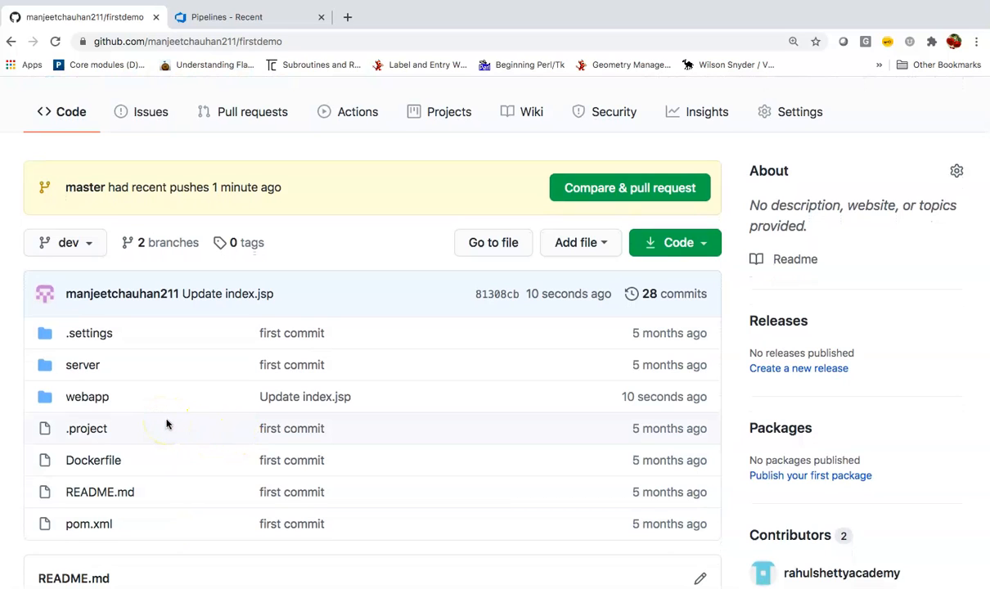
- Switch to Azure DevOps and start a new pipeline with GitHub as the code location
left_click(237, 16)
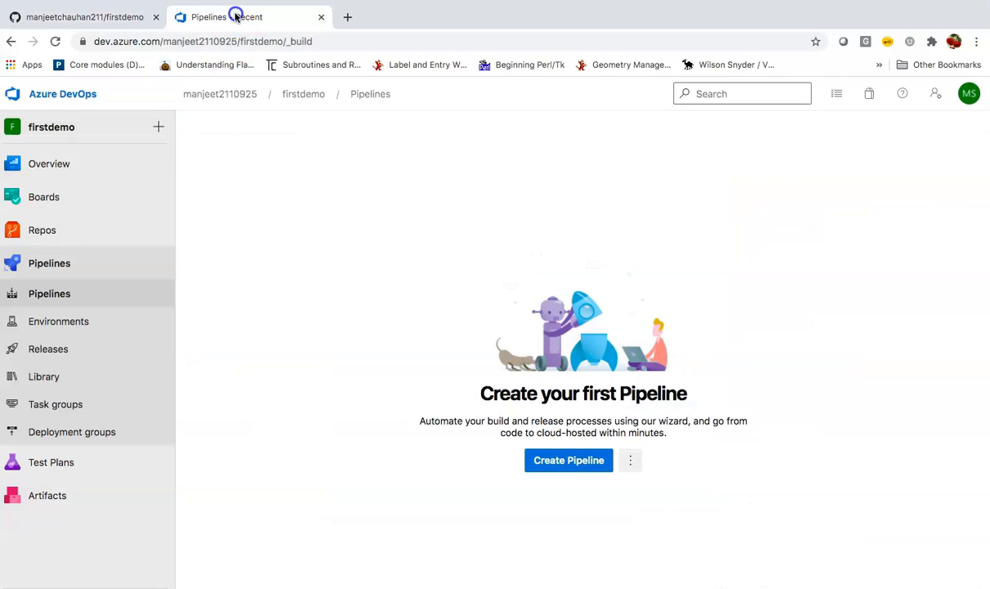
left_click(576, 465)
left_click(577, 479)
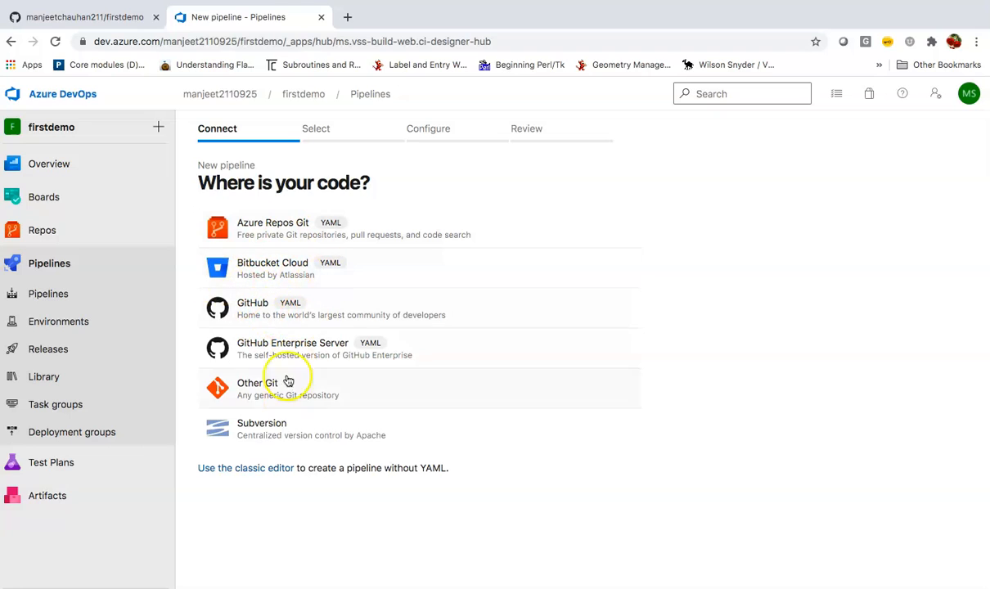
left_click(255, 317)
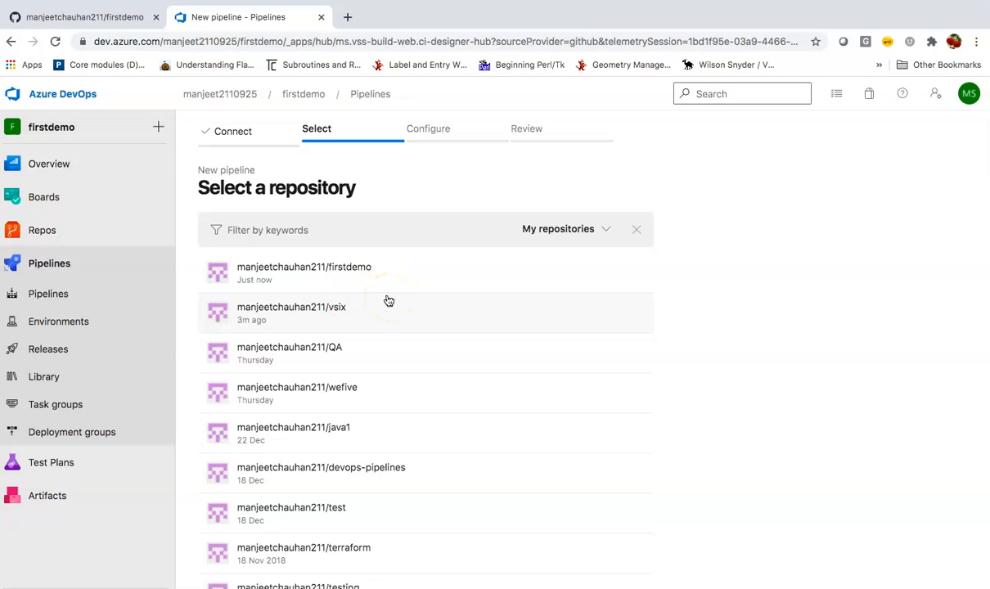
- Check the repository name on GitHub and select the firstdemo repository for the new pipeline
left_click(99, 16)
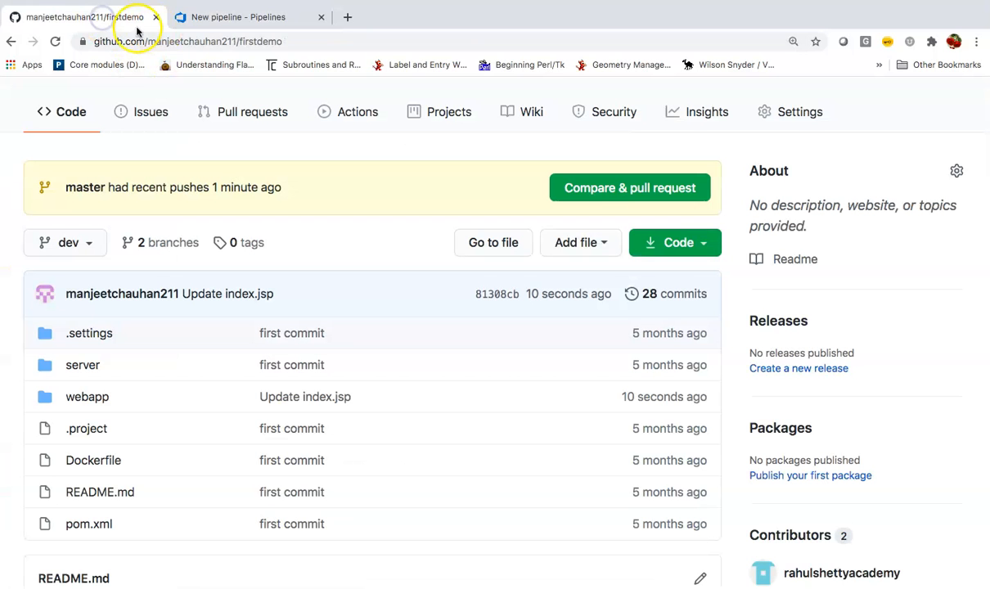
left_click(256, 19)
scroll(400, 468, "down", 2)
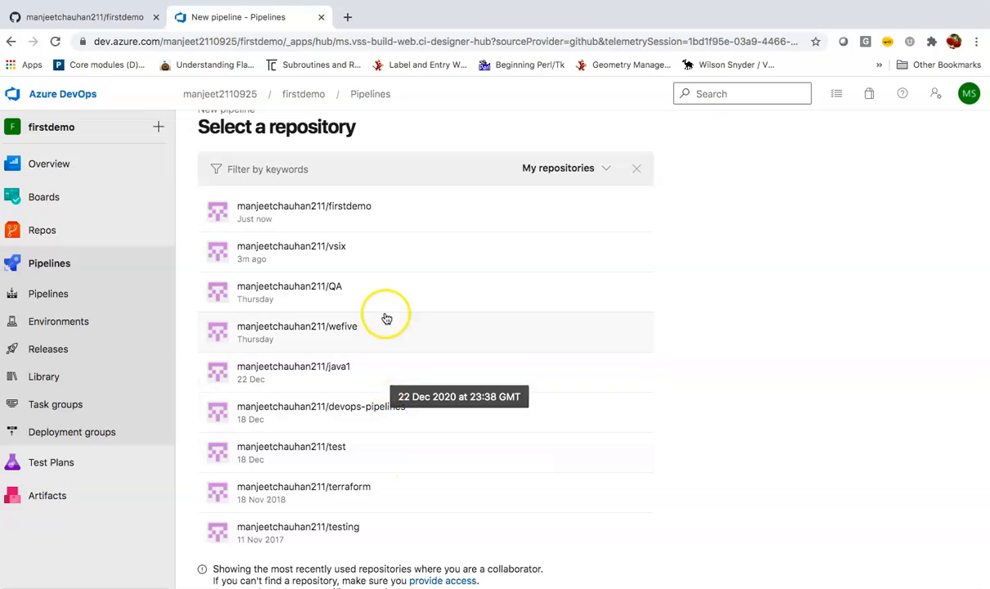
left_click(334, 219)
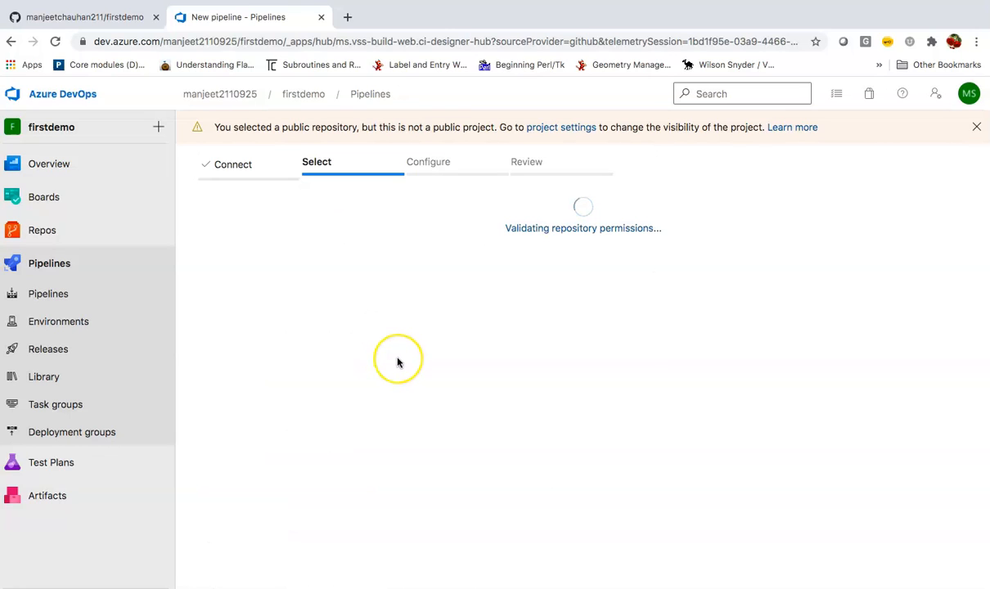
- Confirm access with the saved GitHub account password and pick the Microsoft account to continue to the pipeline configuration
left_click(427, 275)
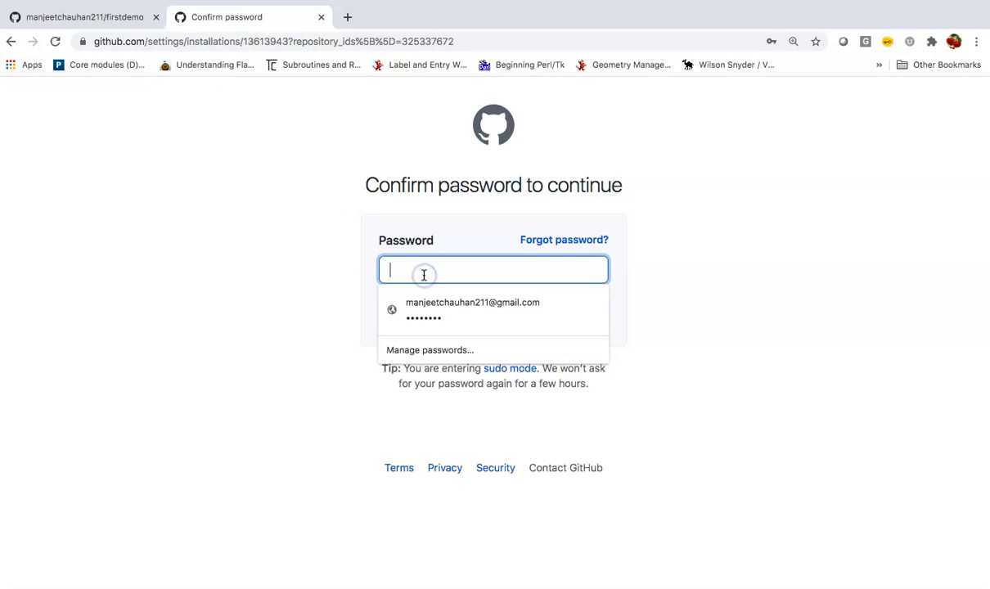
left_click(442, 309)
left_click(456, 316)
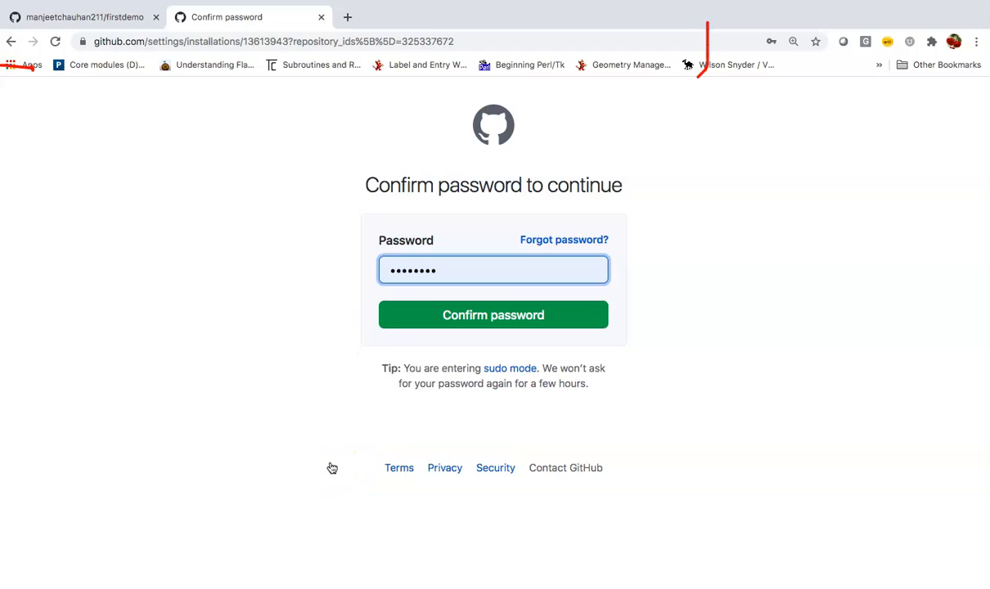
left_click(418, 319)
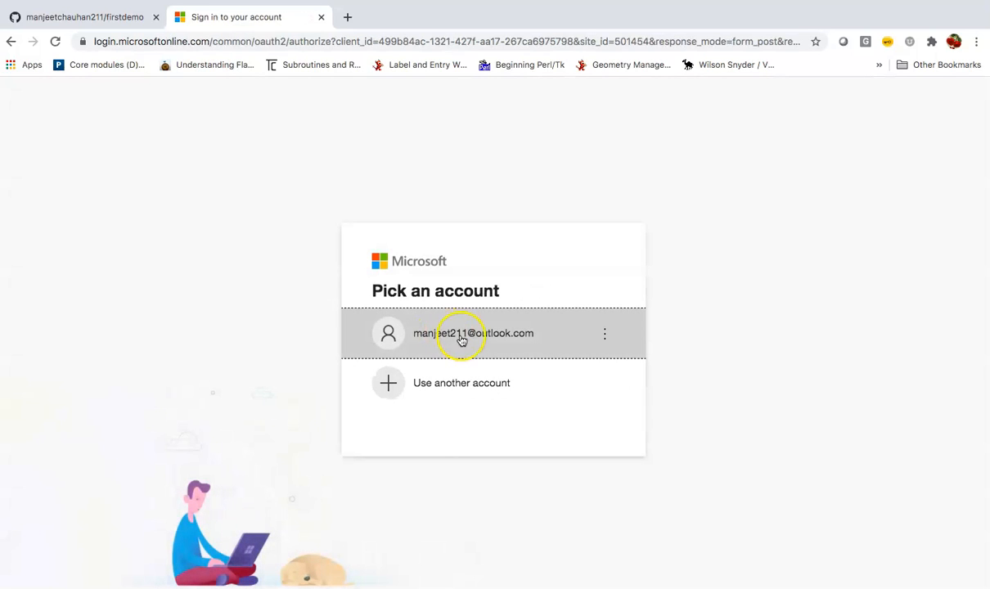
left_click(462, 339)
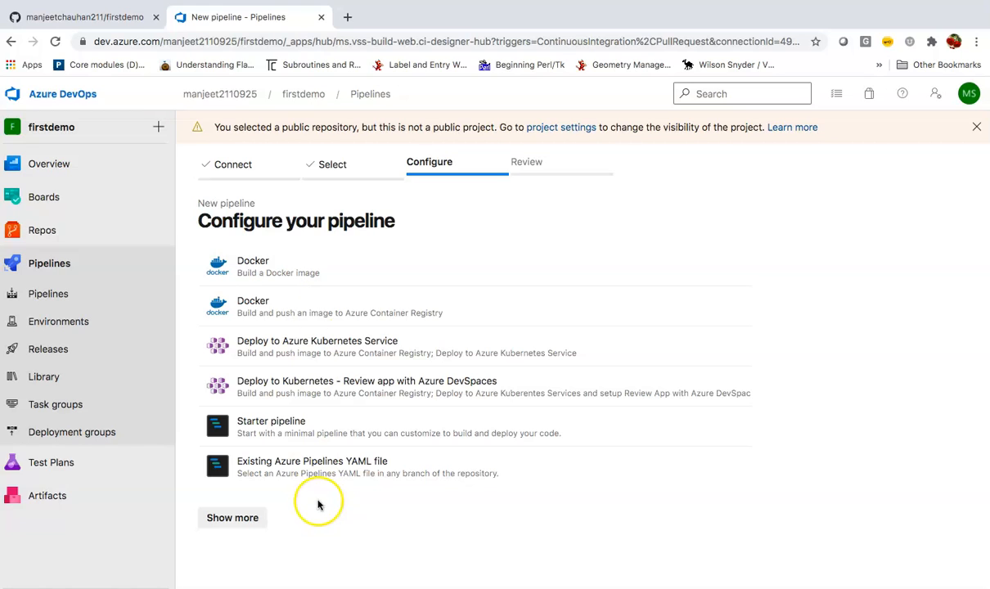
- Configure the new pipeline with the Maven template and review the generated azure-pipelines.yml
left_click(245, 520)
scroll(316, 521, "down", 5)
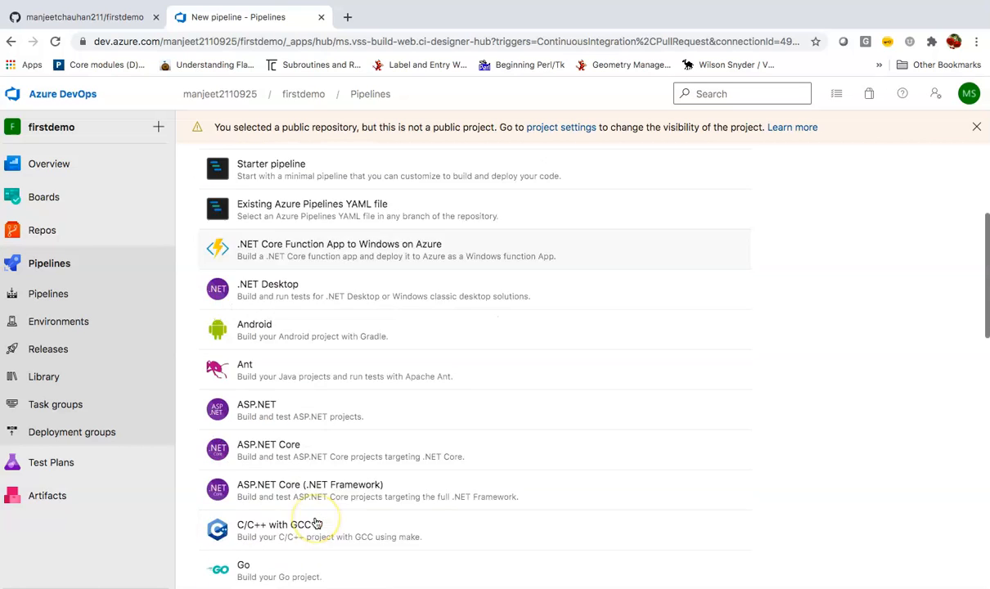
scroll(316, 524, "down", 3)
left_click(325, 467)
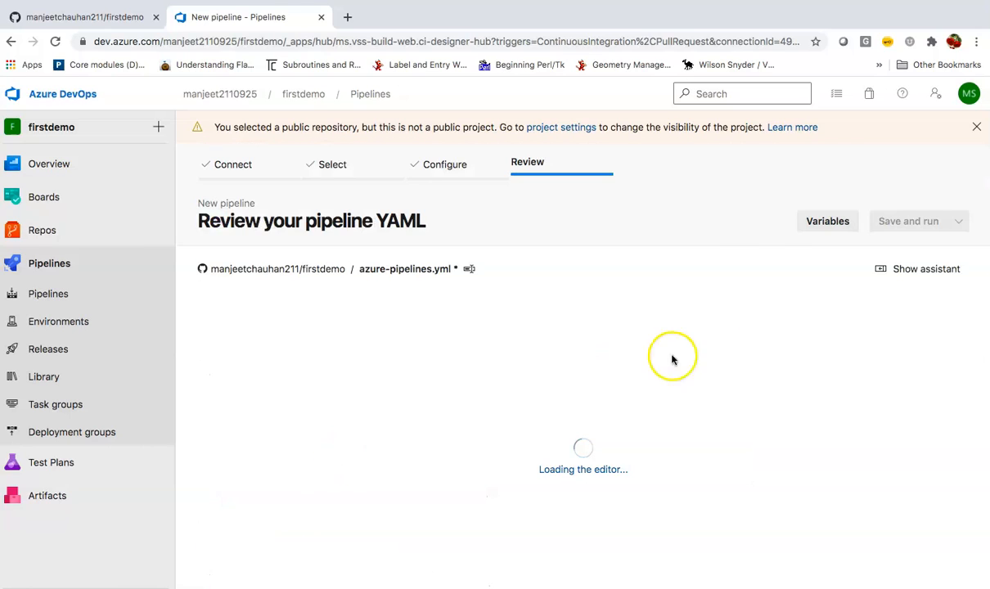
scroll(696, 358, "down", 4)
scroll(696, 359, "up", 4)
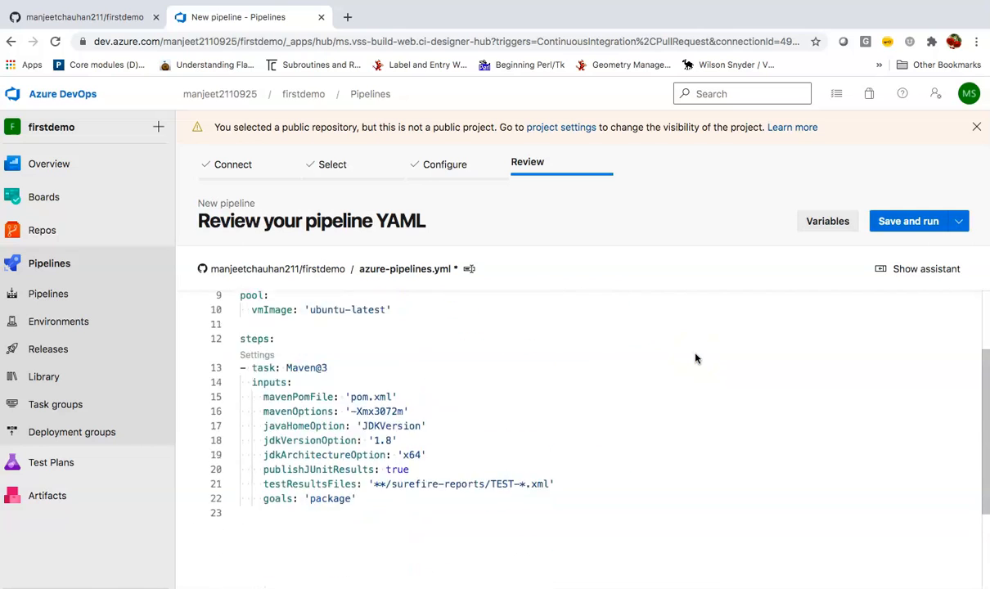
scroll(696, 358, "down", 1)
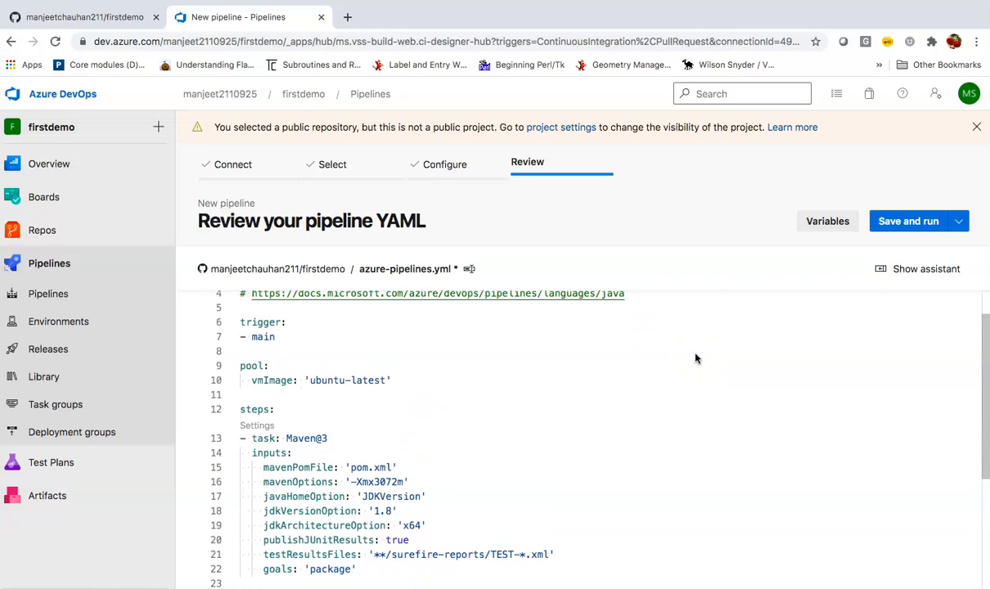
scroll(696, 358, "down", 1)
scroll(695, 358, "up", 2)
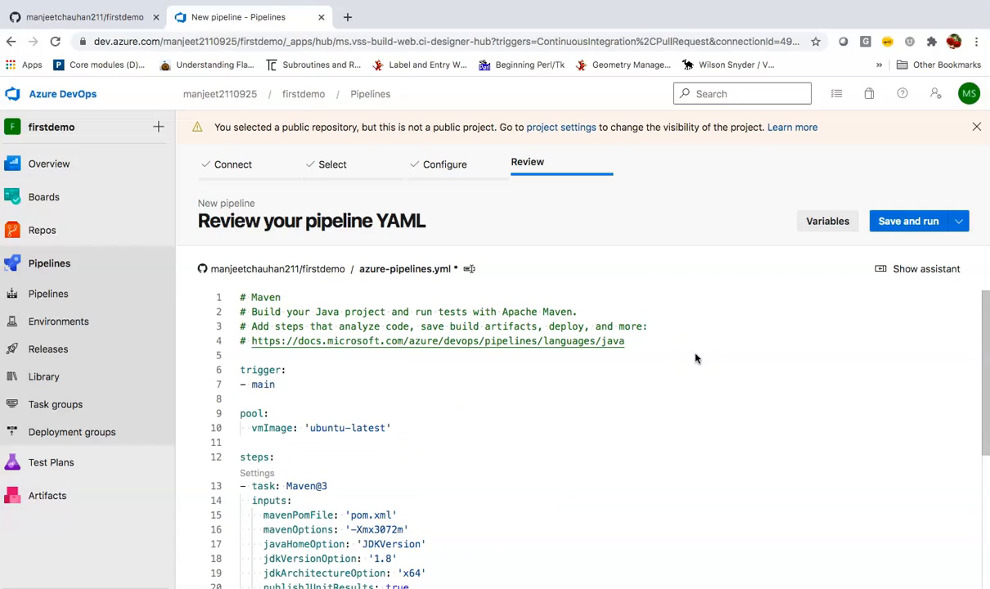
- Save the pipeline without running it, committing directly to the dev branch with the message "changes to git repo"
left_click(961, 222)
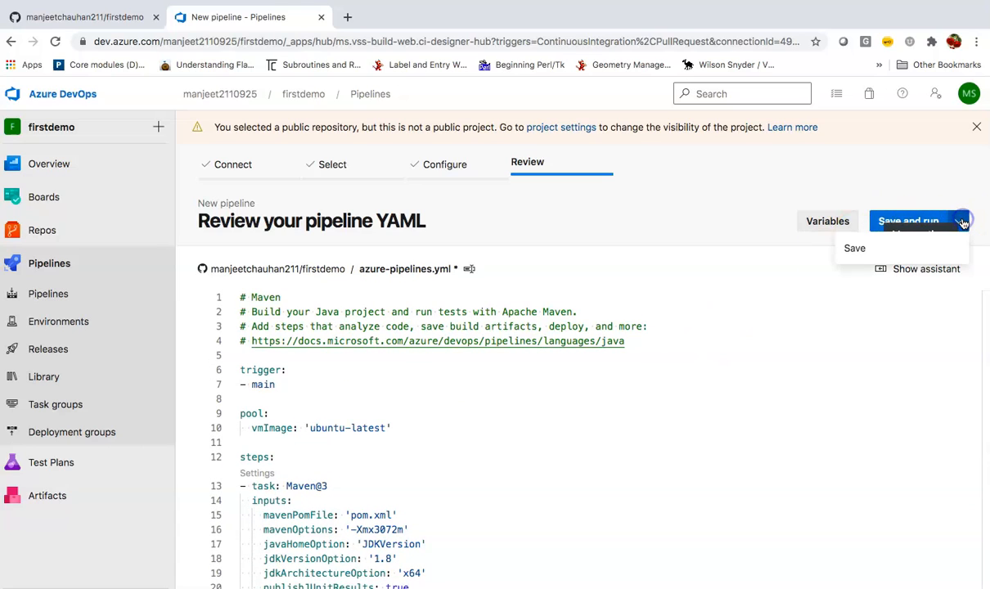
left_click(870, 250)
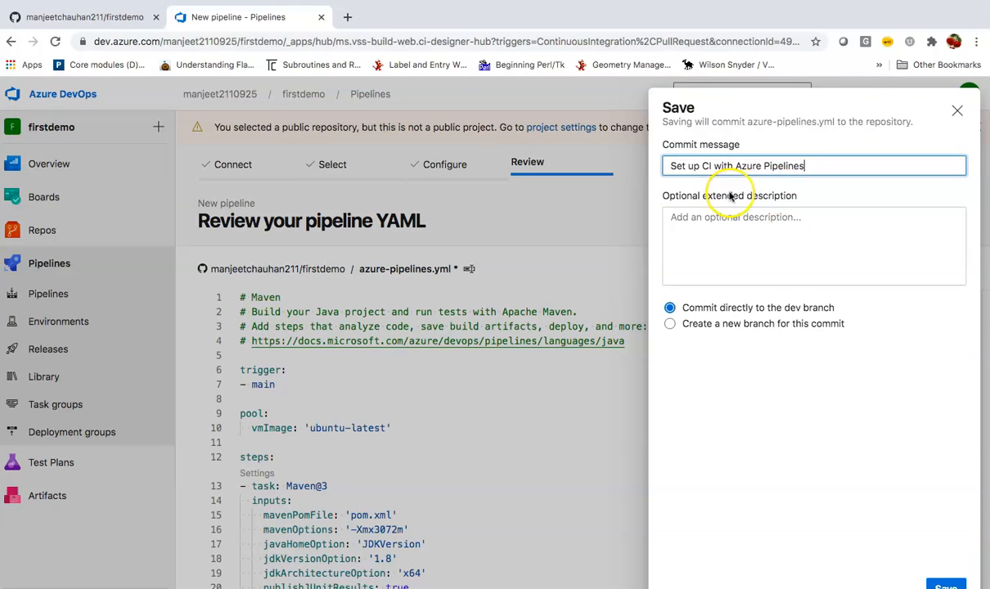
left_click_drag(808, 165, 654, 166)
type("chnages to")
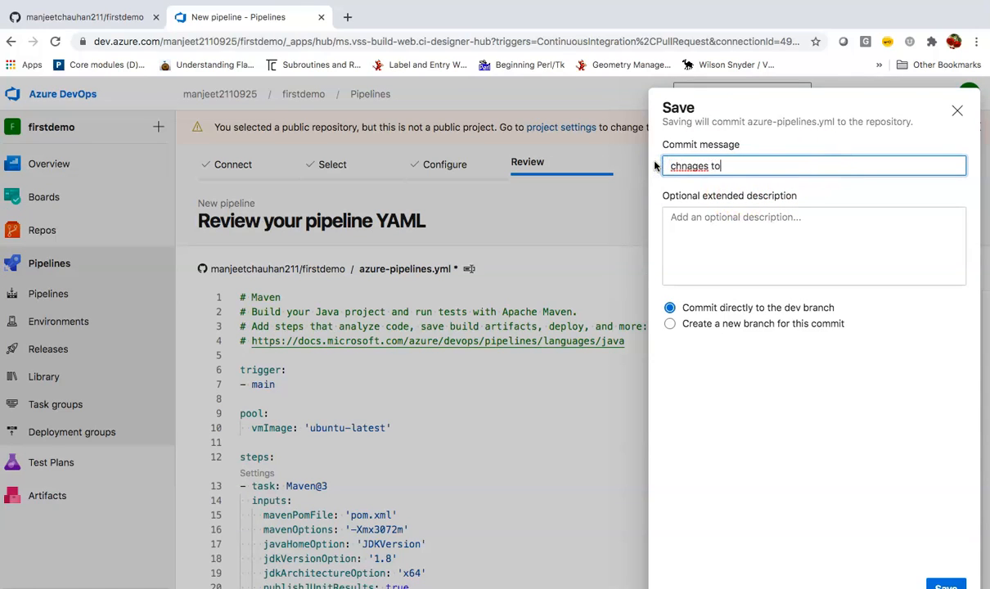
type(" git repo")
left_click_drag(708, 167, 686, 168)
type("anges")
left_click(943, 584)
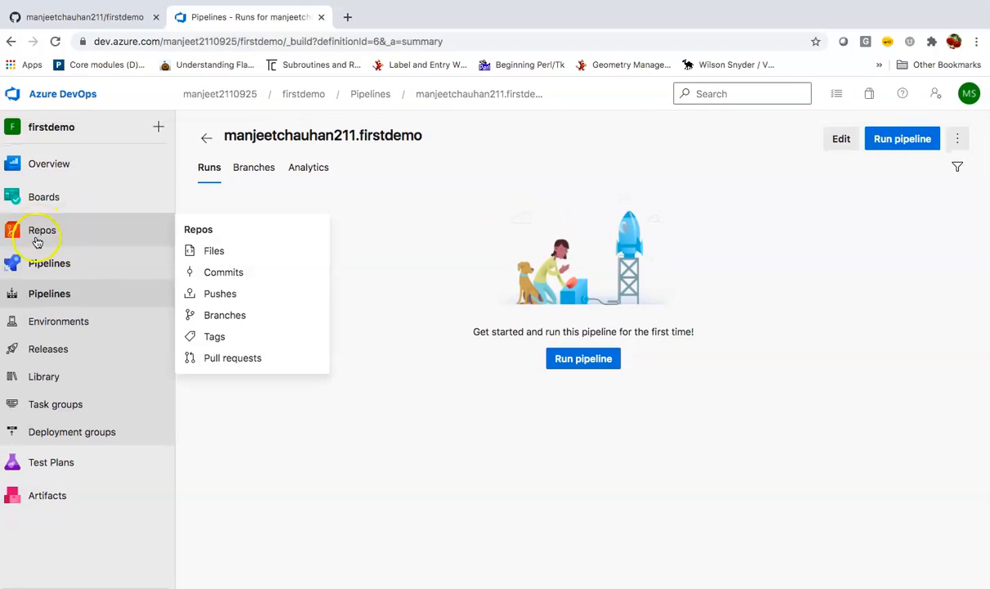
- Open the saved firstdemo pipeline, look through its branches, analytics and runs, and open its YAML for editing
left_click(78, 300)
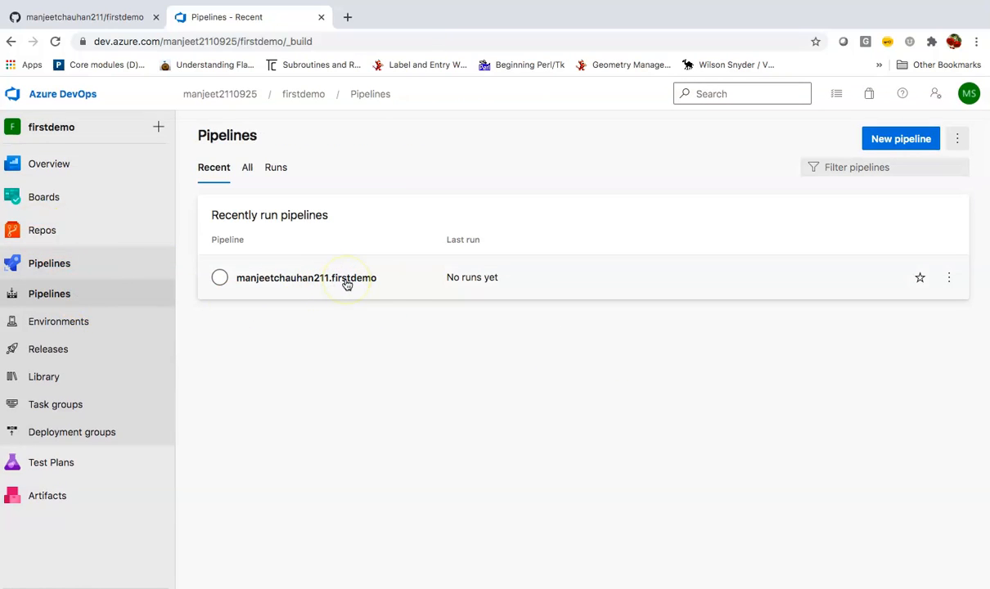
left_click(347, 281)
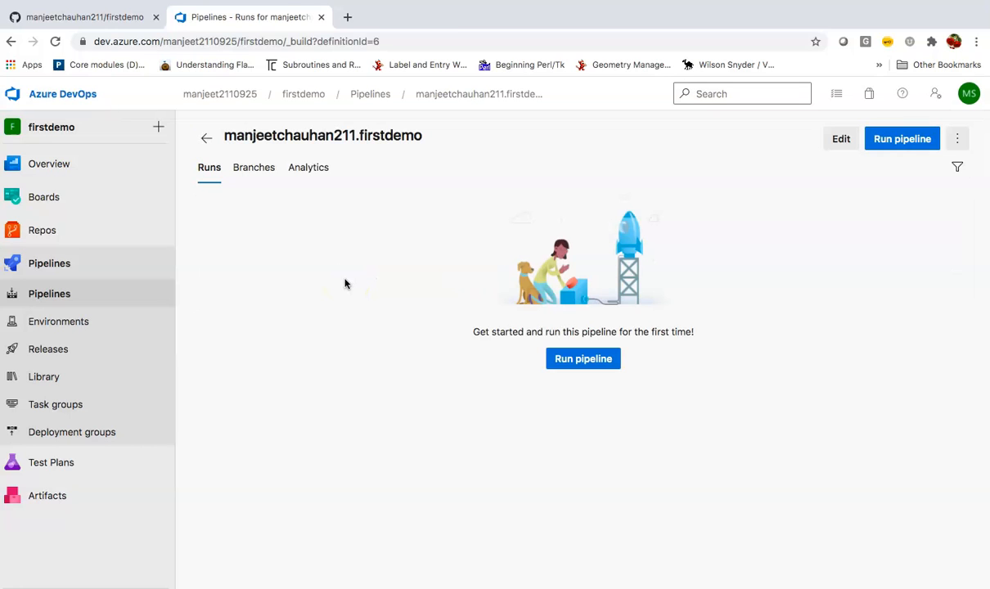
left_click(260, 174)
left_click(313, 168)
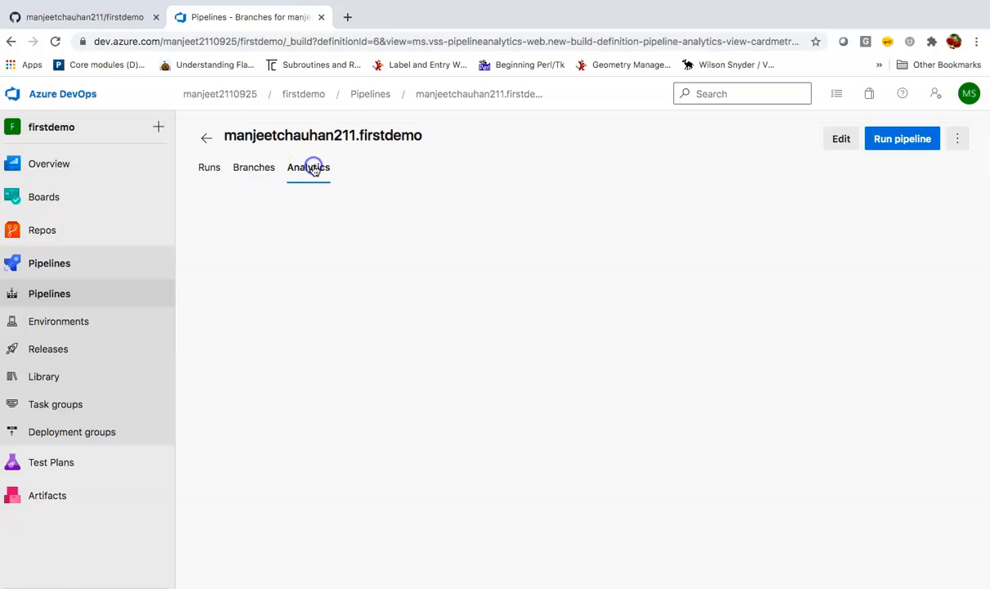
left_click(210, 170)
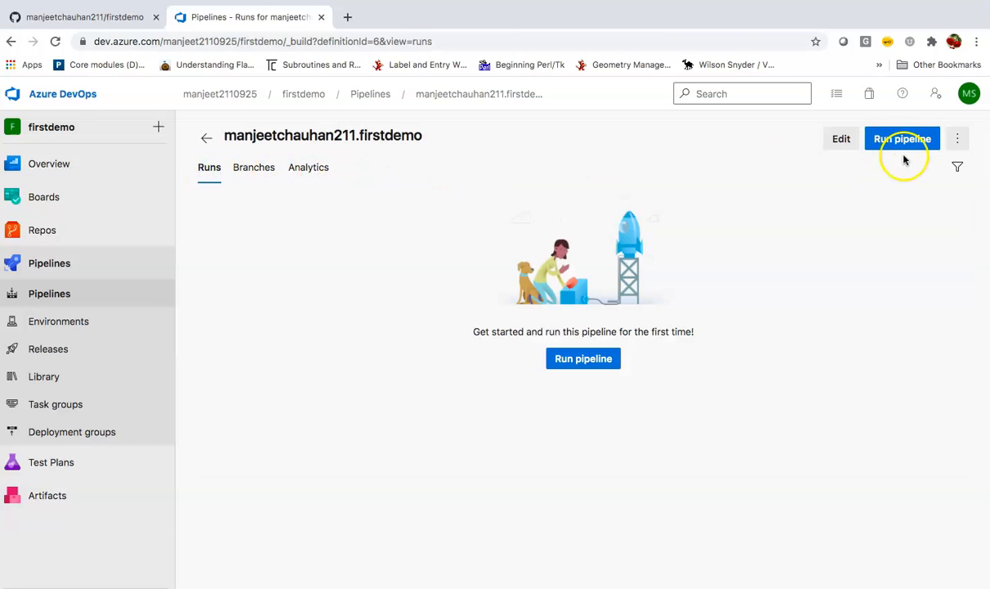
left_click(841, 140)
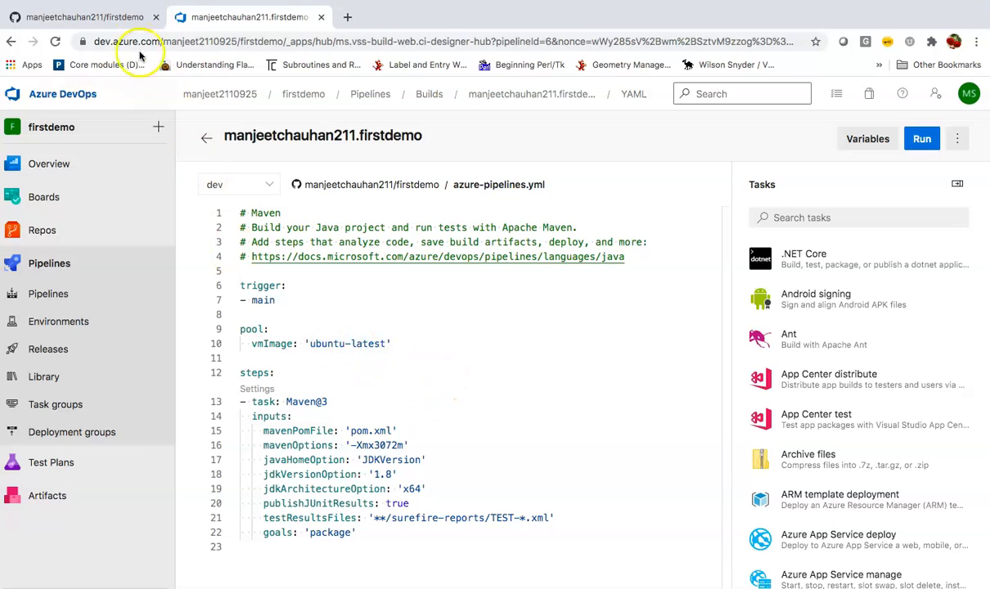
- Switch to GitHub, refresh the firstdemo repository and examine the committed azure-pipelines.yml on the dev branch
left_click(109, 16)
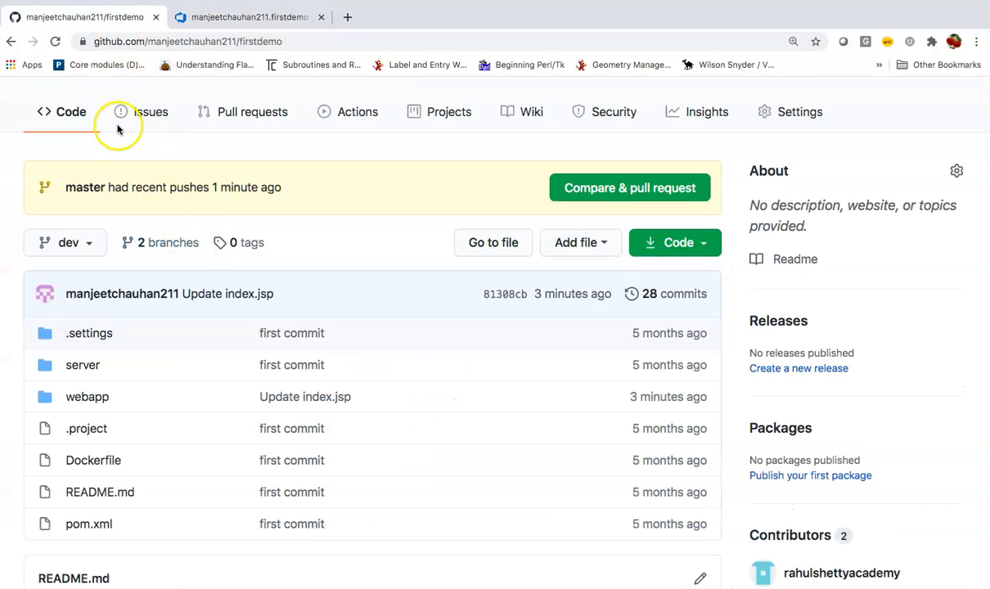
left_click(55, 41)
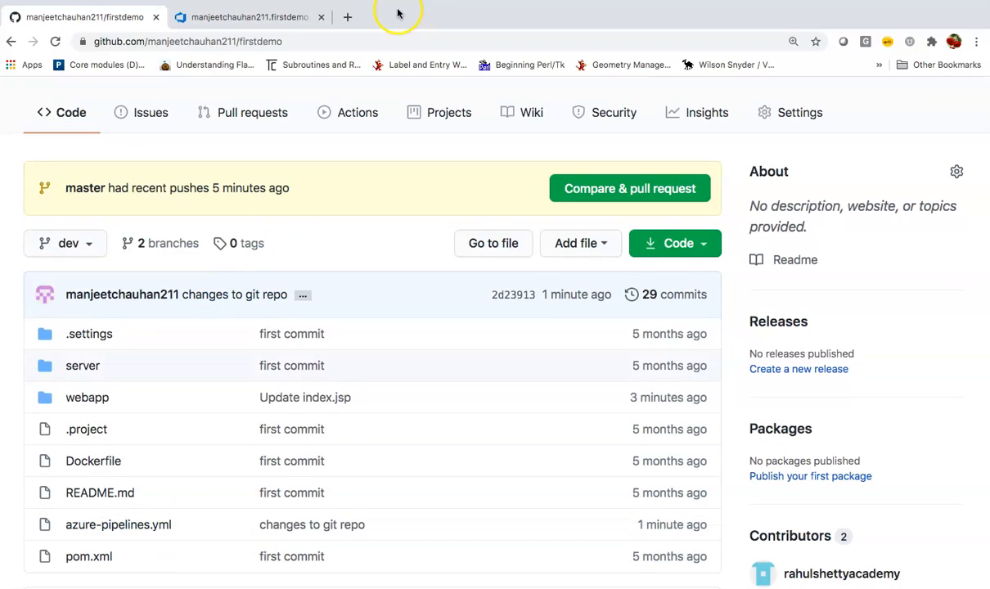
left_click(263, 16)
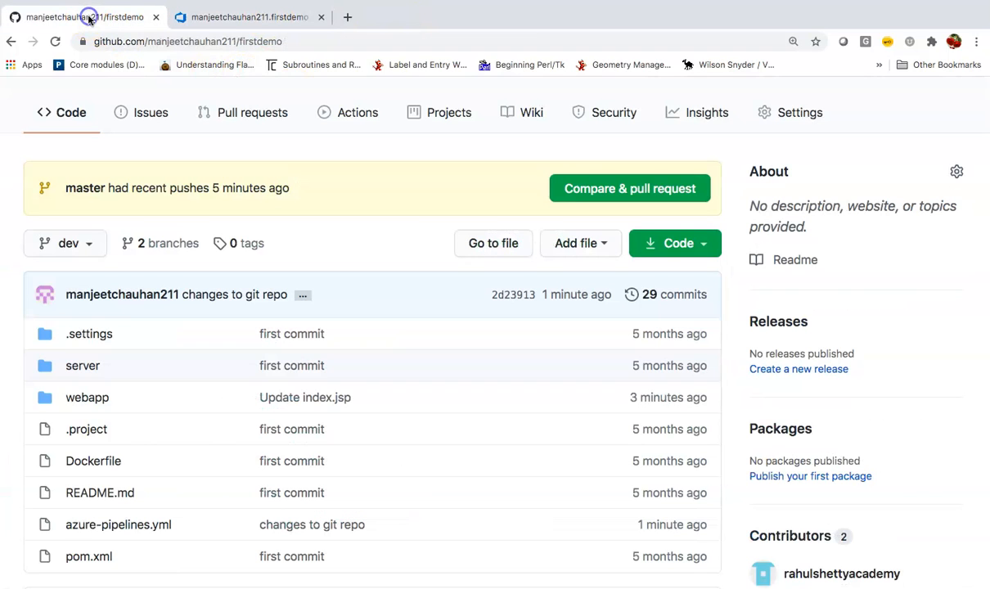
left_click(80, 17)
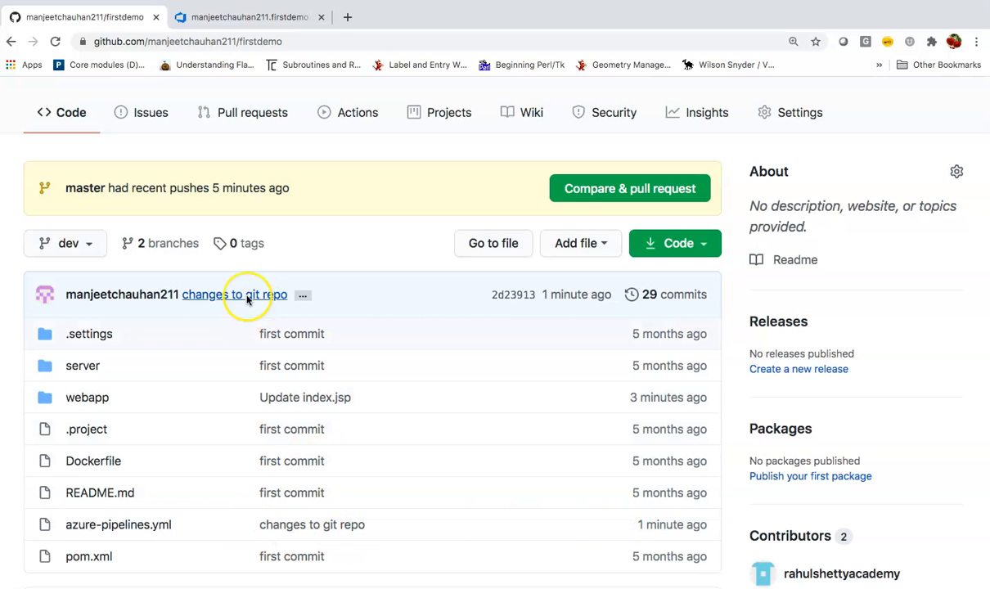
scroll(247, 299, "up", 2)
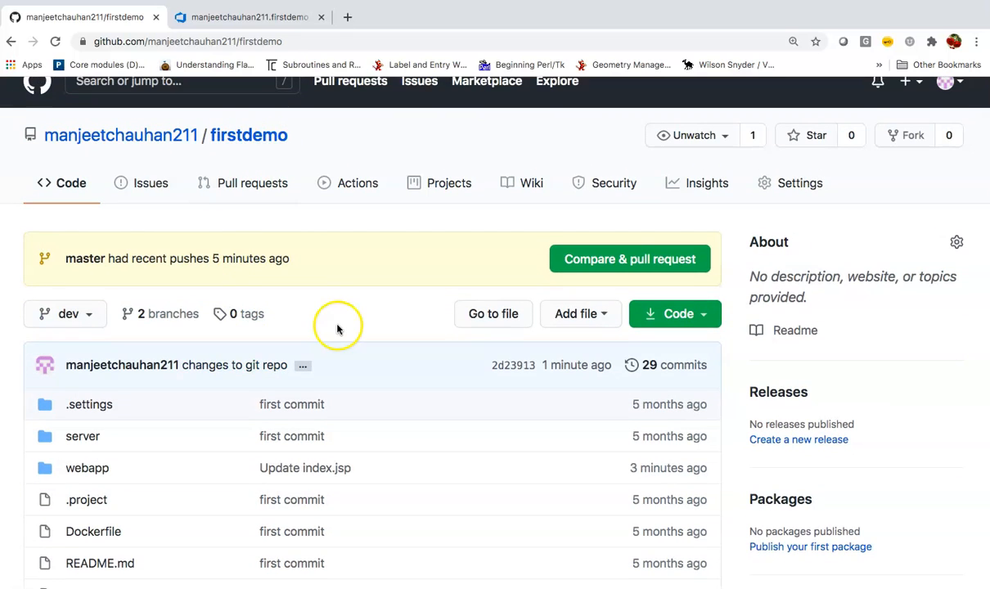
scroll(338, 329, "down", 1)
scroll(338, 329, "down", 1)
left_click(137, 506)
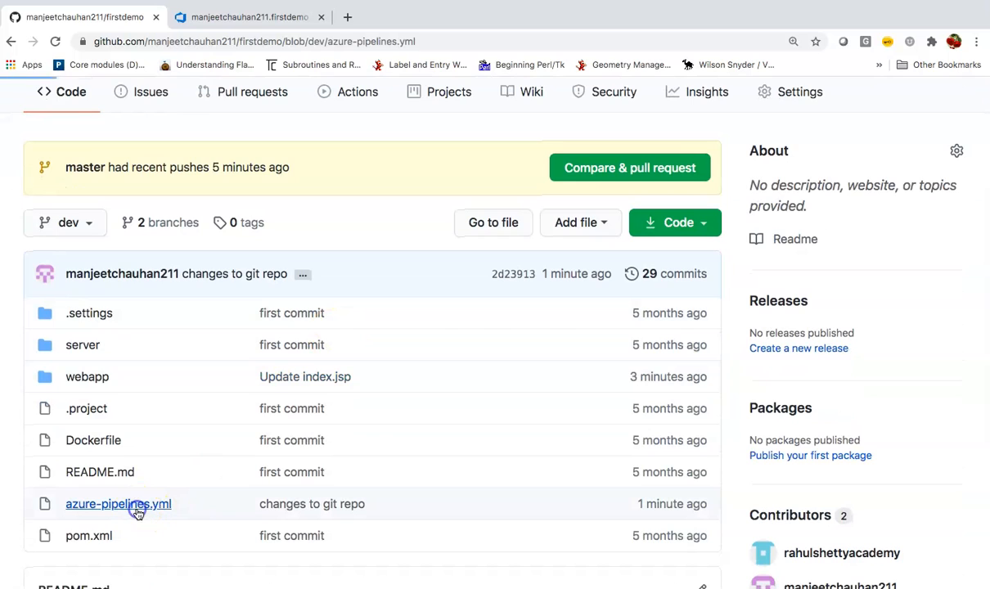
scroll(201, 537, "down", 5)
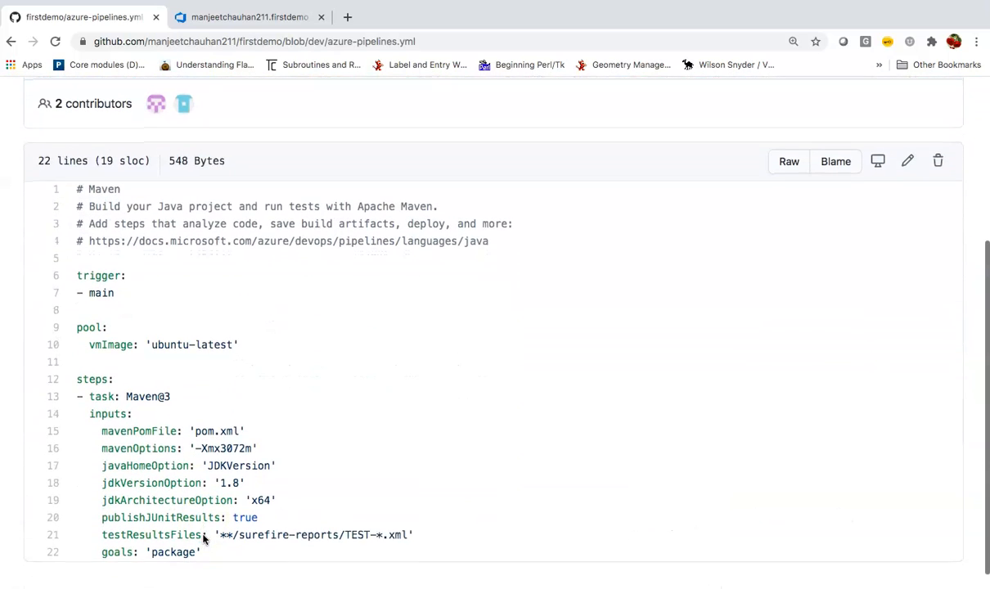
scroll(283, 402, "up", 5)
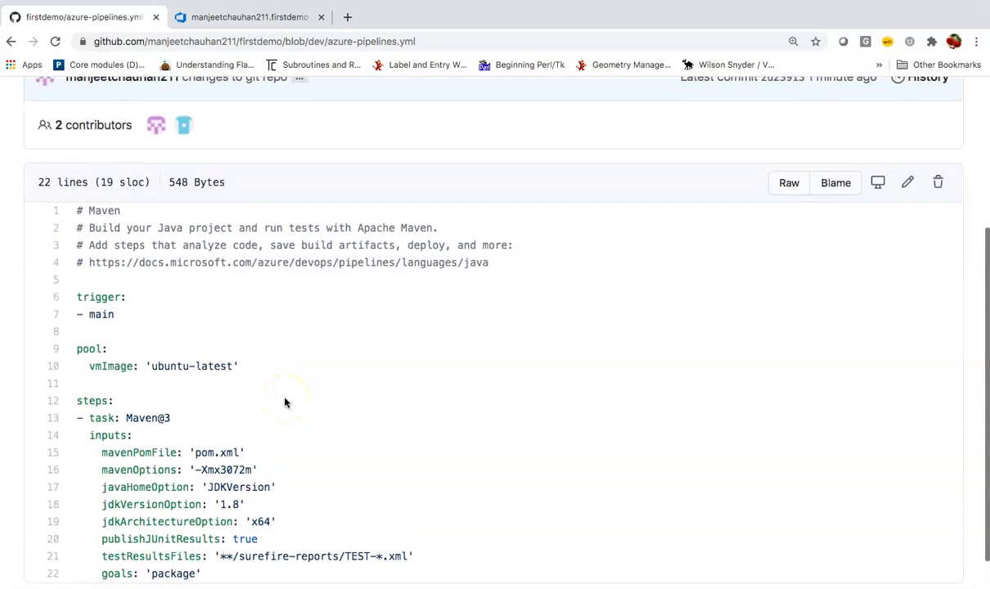
- Return to Azure DevOps, hide the task assistant and open the run settings for the pipeline
left_click(262, 18)
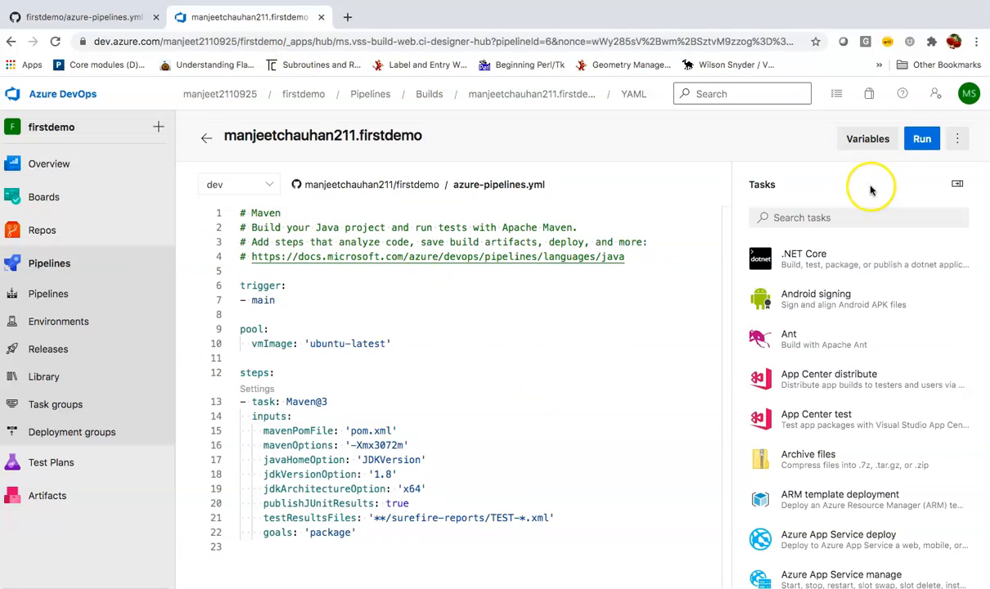
left_click(959, 184)
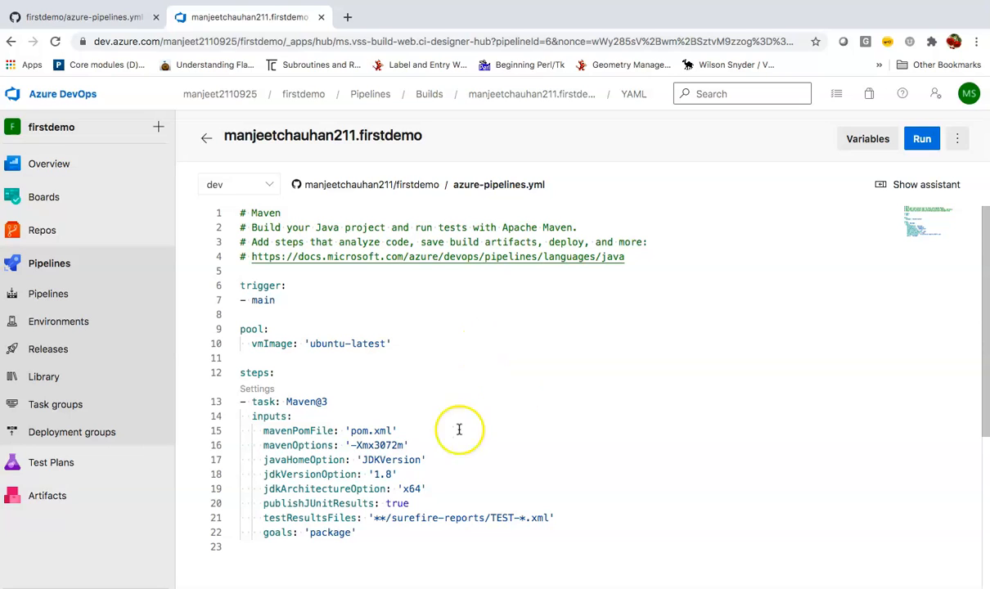
left_click(922, 139)
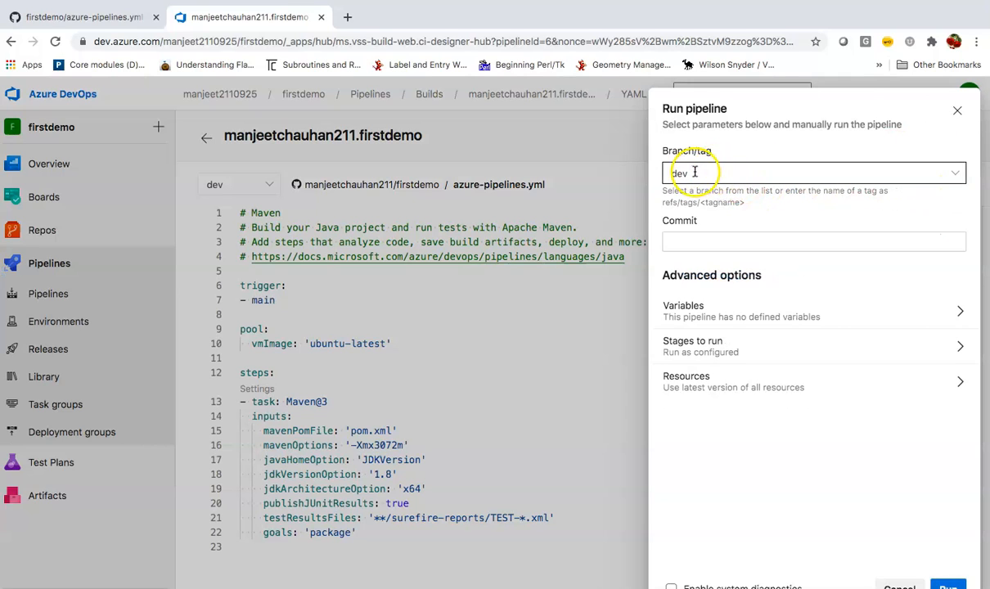
- Try to use the master branch for the run and check the YAML file's branch on GitHub
left_click(955, 174)
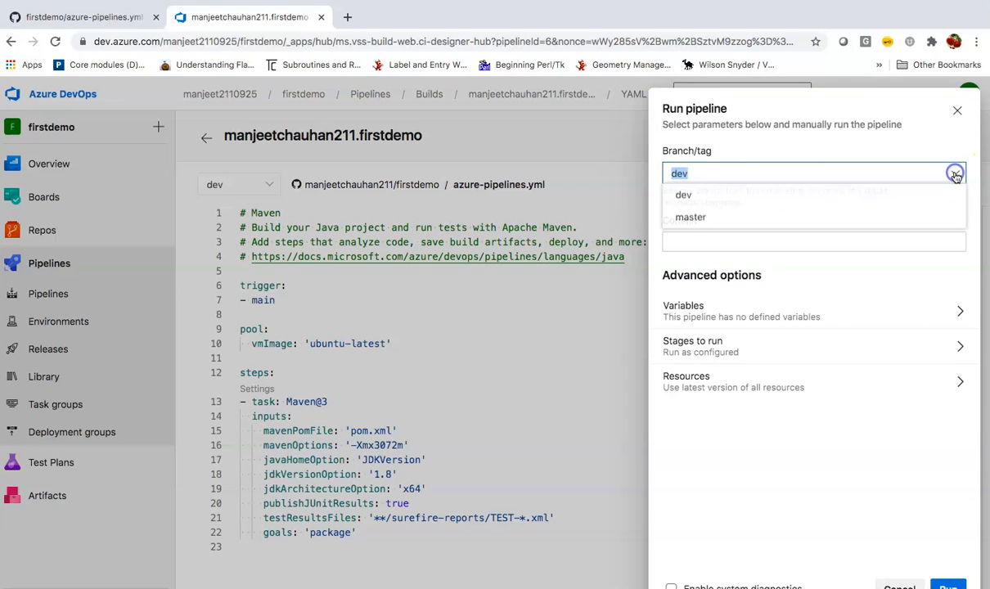
left_click(871, 216)
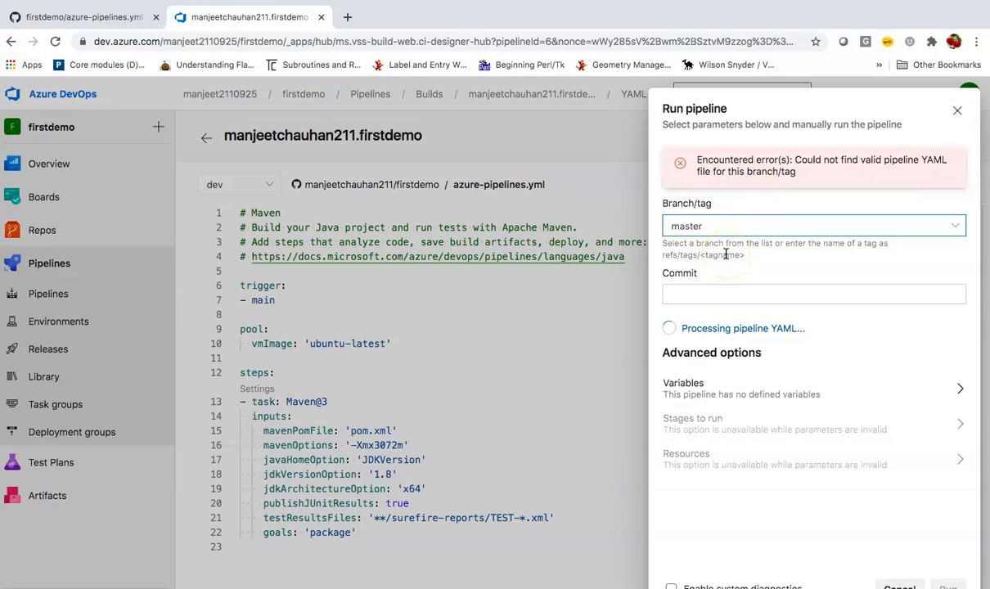
left_click(143, 17)
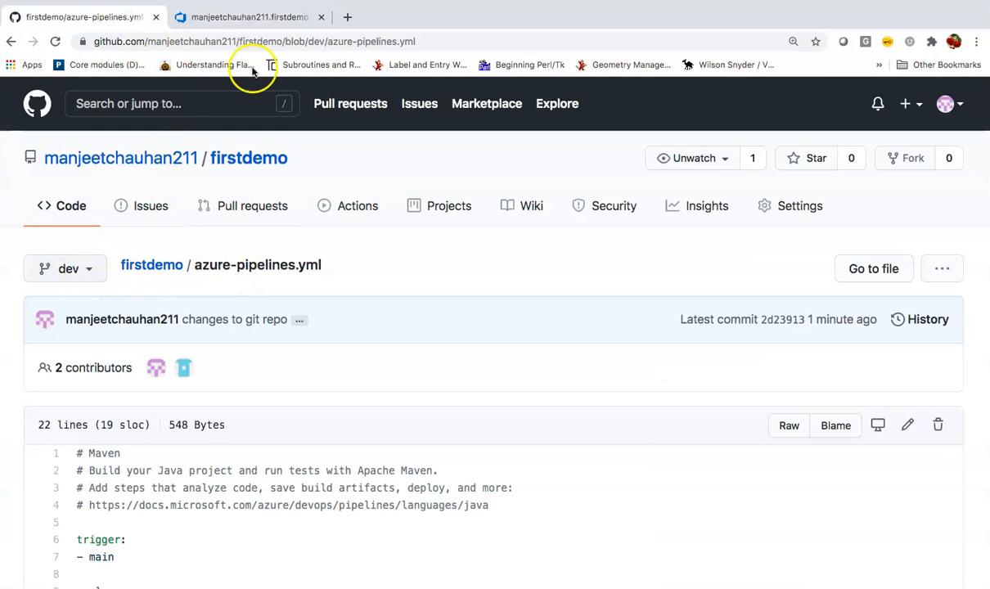
left_click(249, 17)
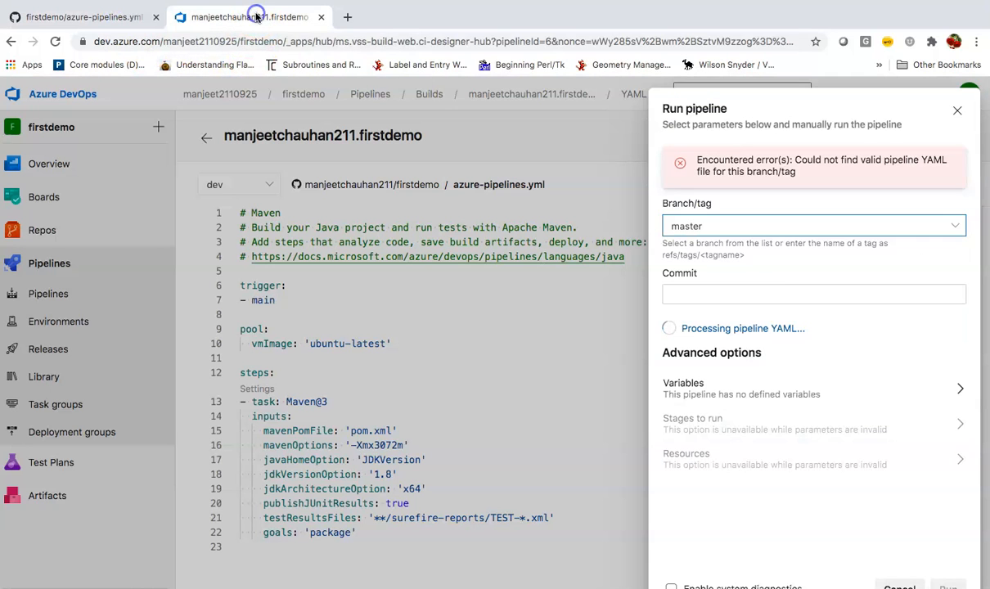
- Select the dev branch, leave the commit empty and run the pipeline
left_click(955, 226)
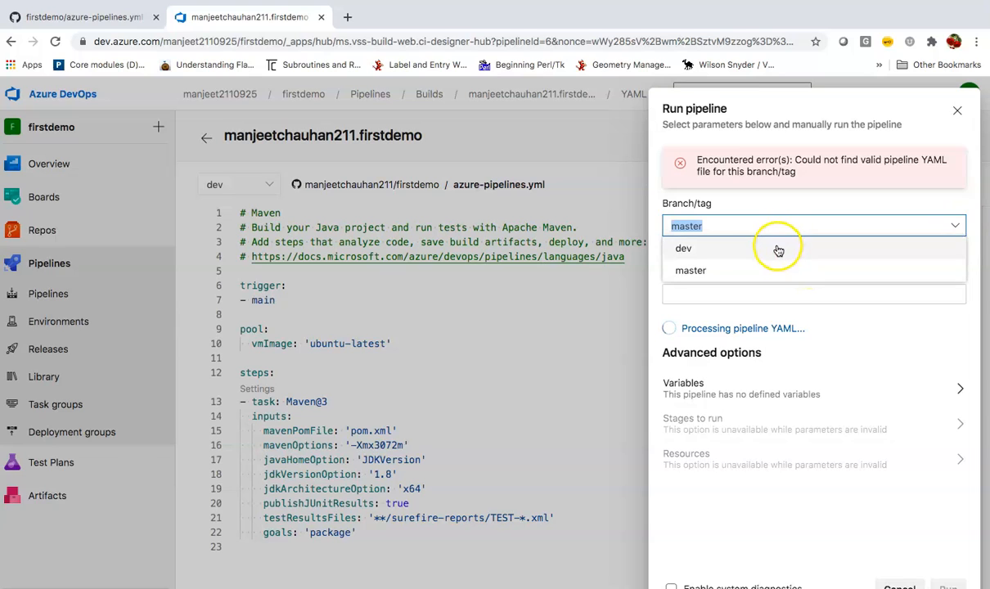
left_click(713, 248)
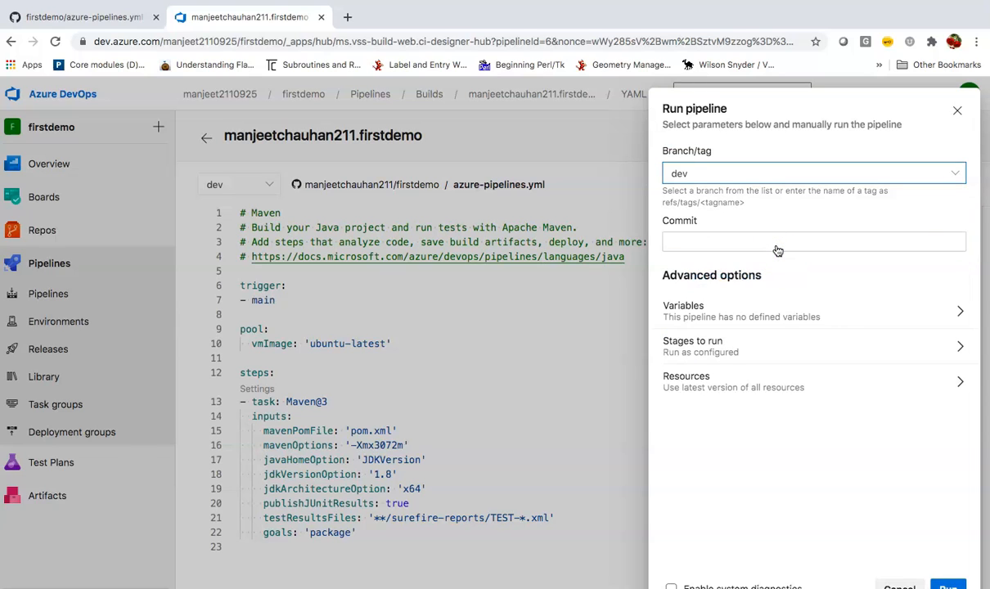
left_click(706, 242)
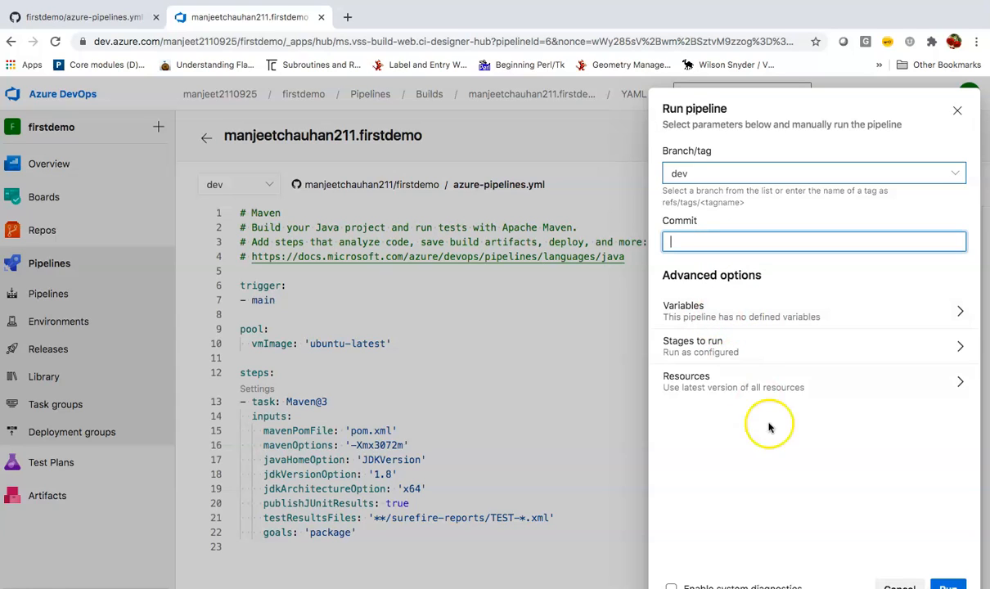
left_click(947, 585)
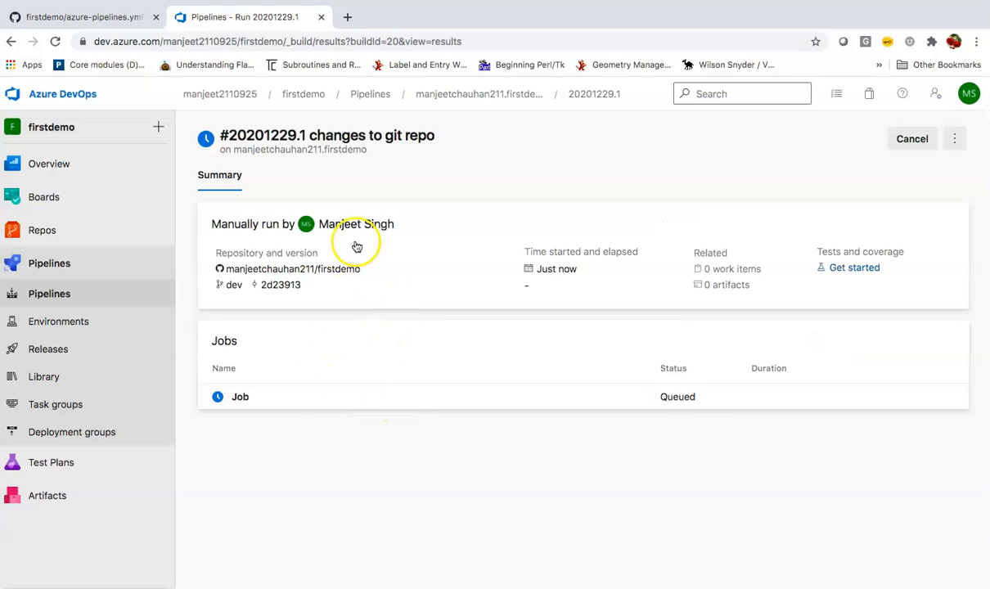
- Open the run's job and examine the log of the repository checkout task
left_click(288, 405)
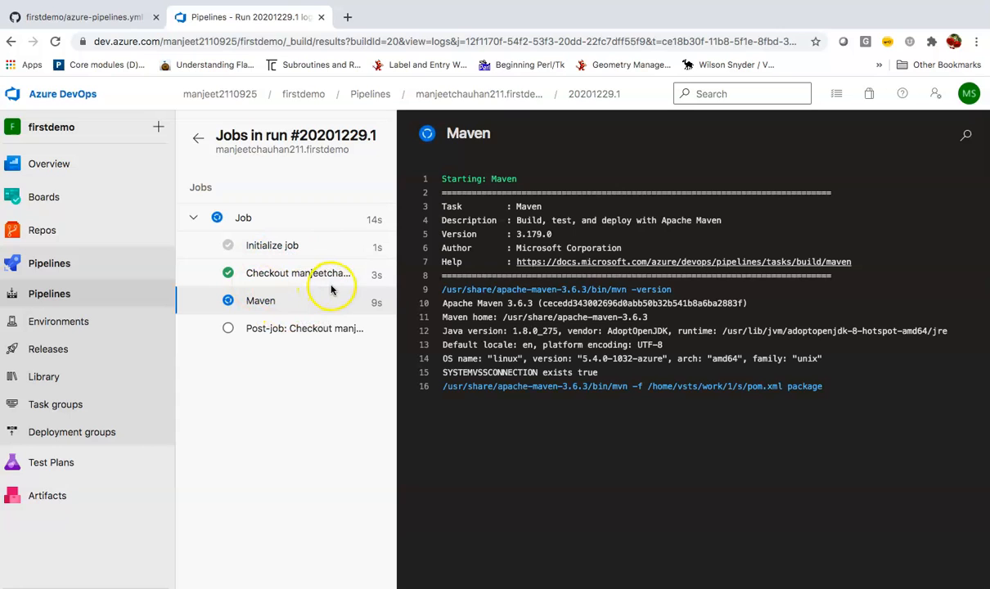
left_click(328, 273)
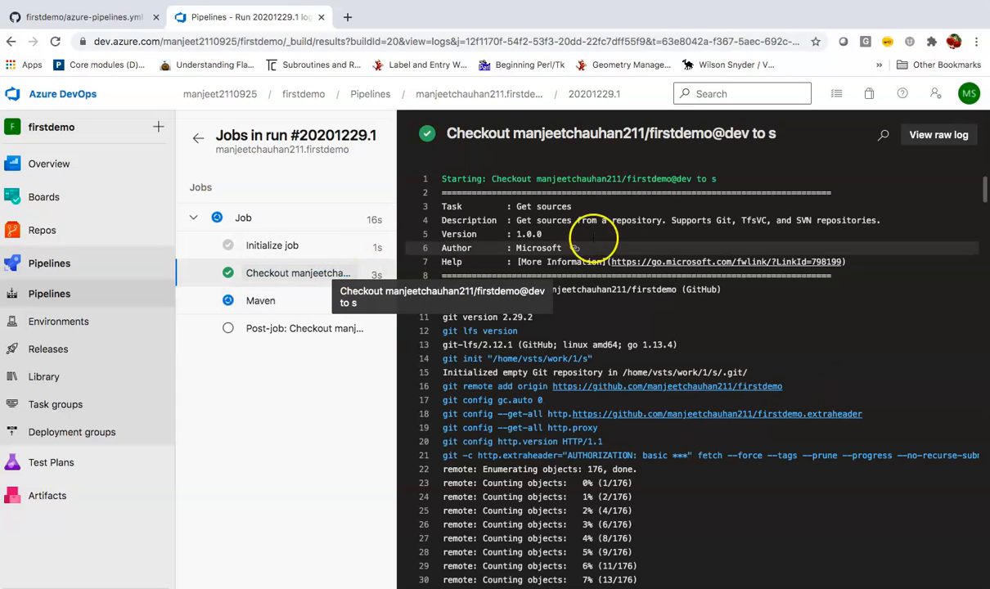
- Examine the checkout task's log for the checked-out branch, the git commands and the fetch progress
left_click(540, 178)
left_click_drag(540, 179, 667, 181)
left_click(661, 190)
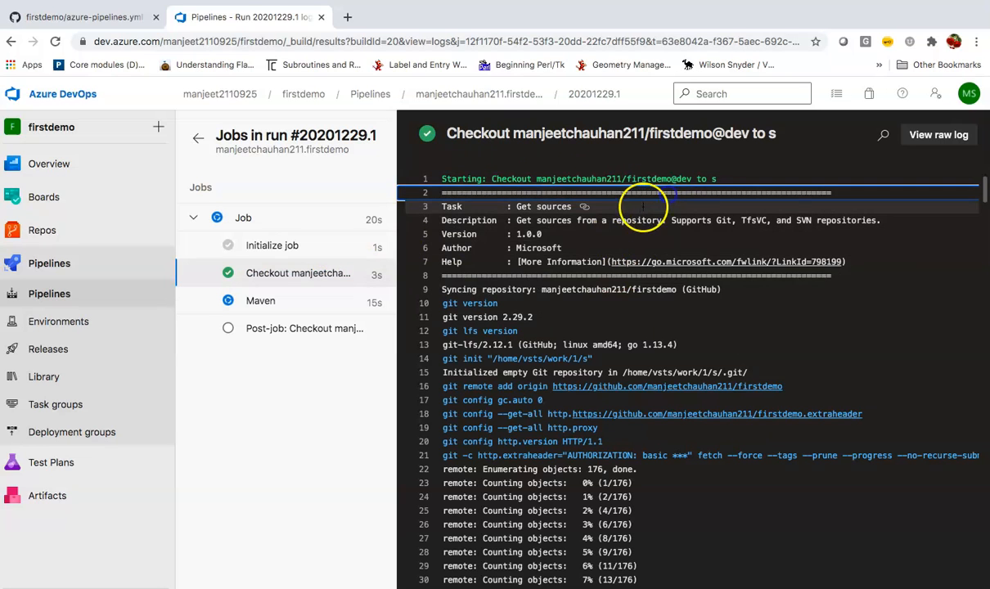
scroll(620, 288, "down", 4)
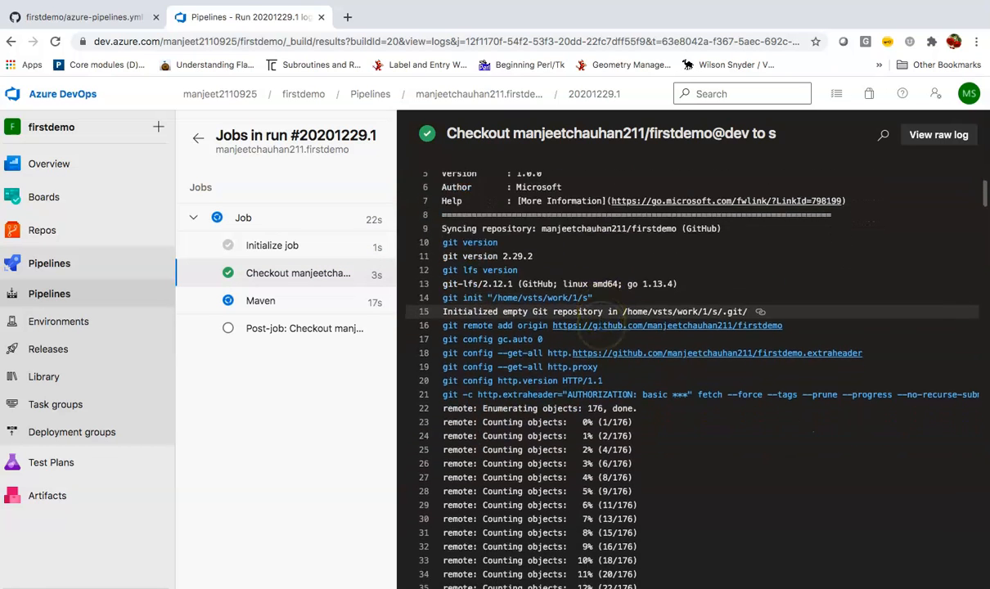
scroll(695, 321, "down", 10)
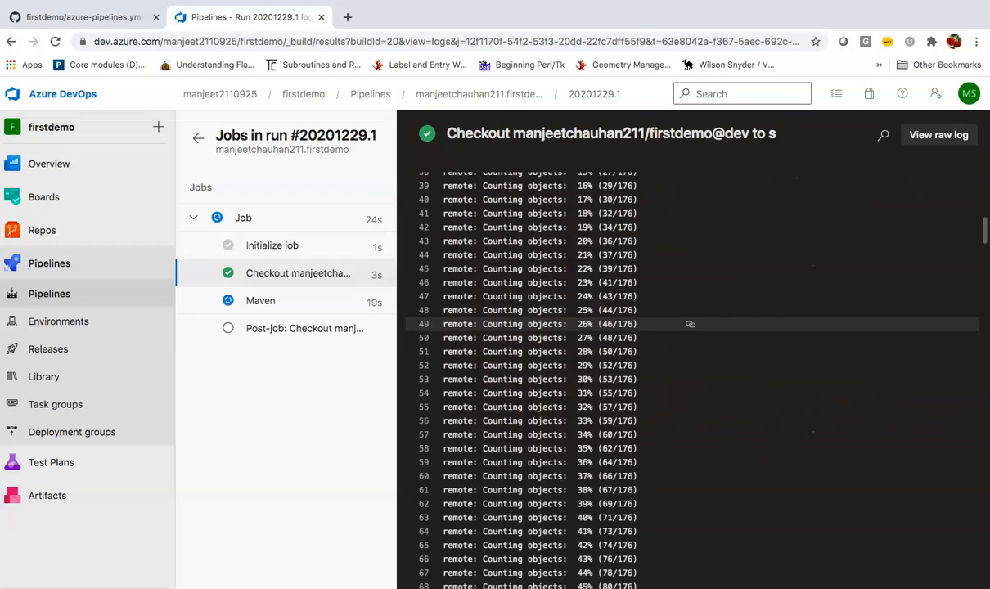
scroll(687, 328, "up", 15)
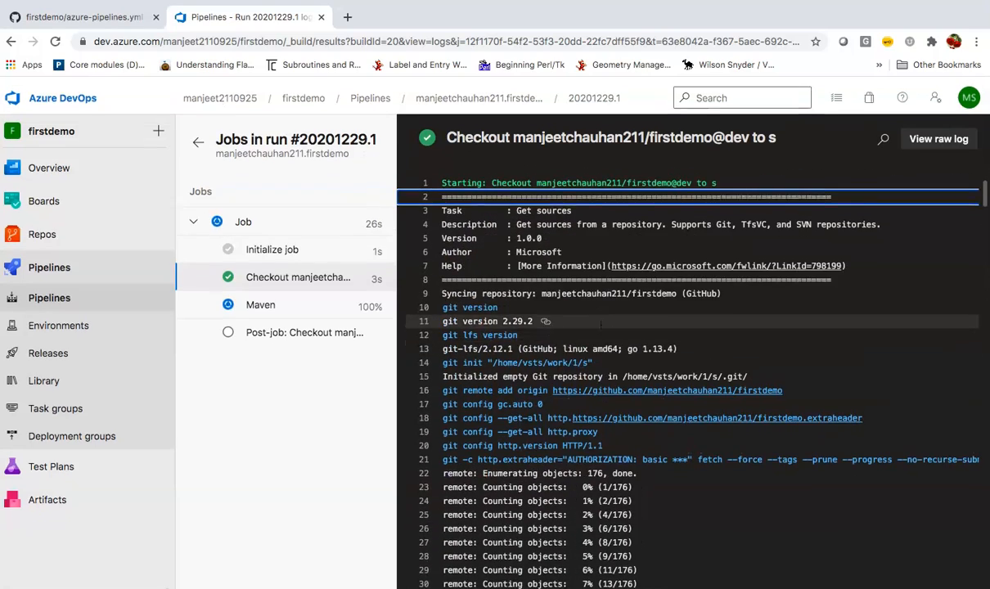
- Examine the logs of the Maven task and the post-job checkout task
left_click(261, 301)
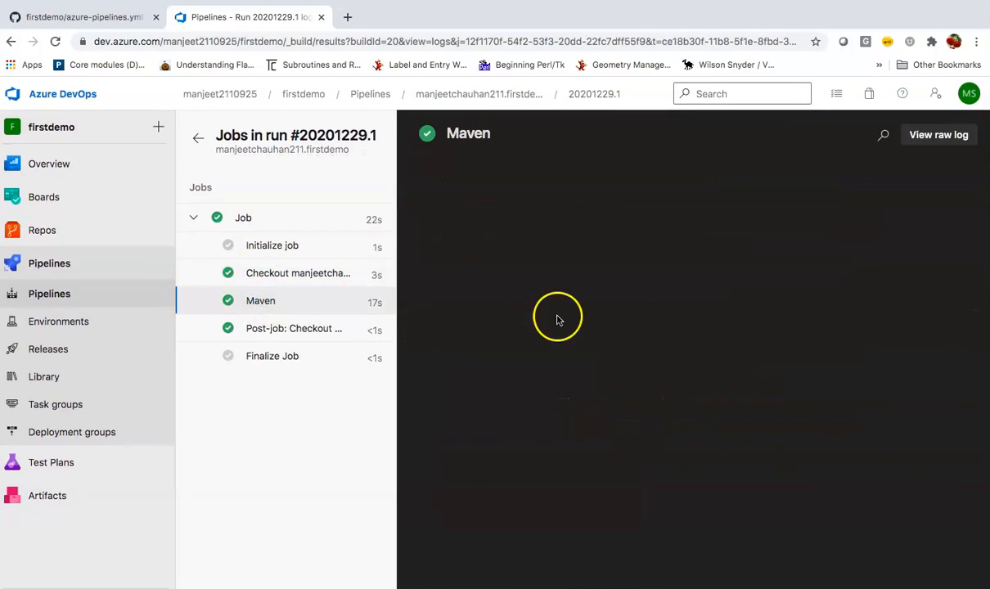
scroll(563, 319, "down", 1)
scroll(563, 319, "down", 12)
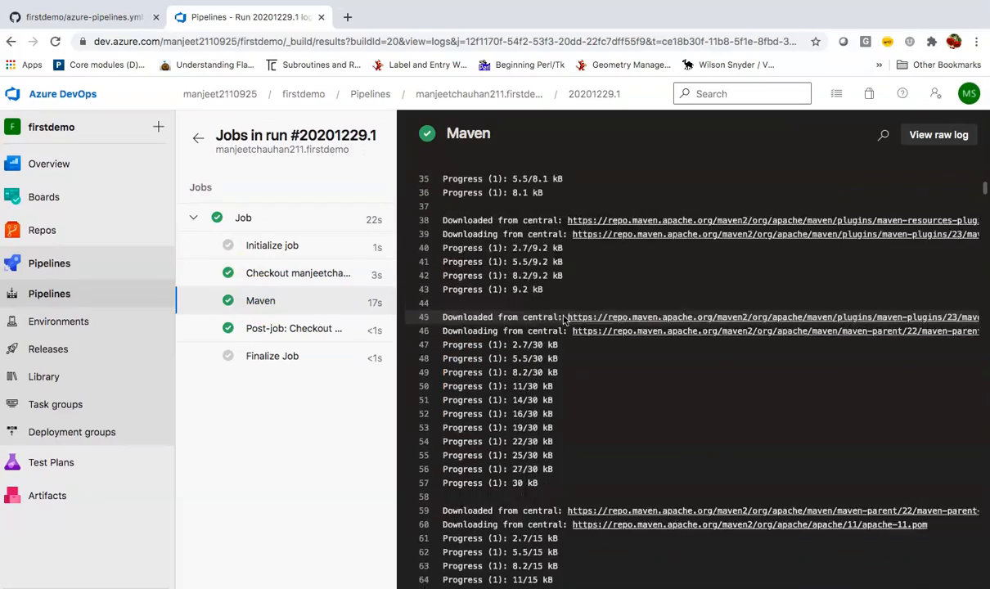
scroll(565, 319, "down", 20)
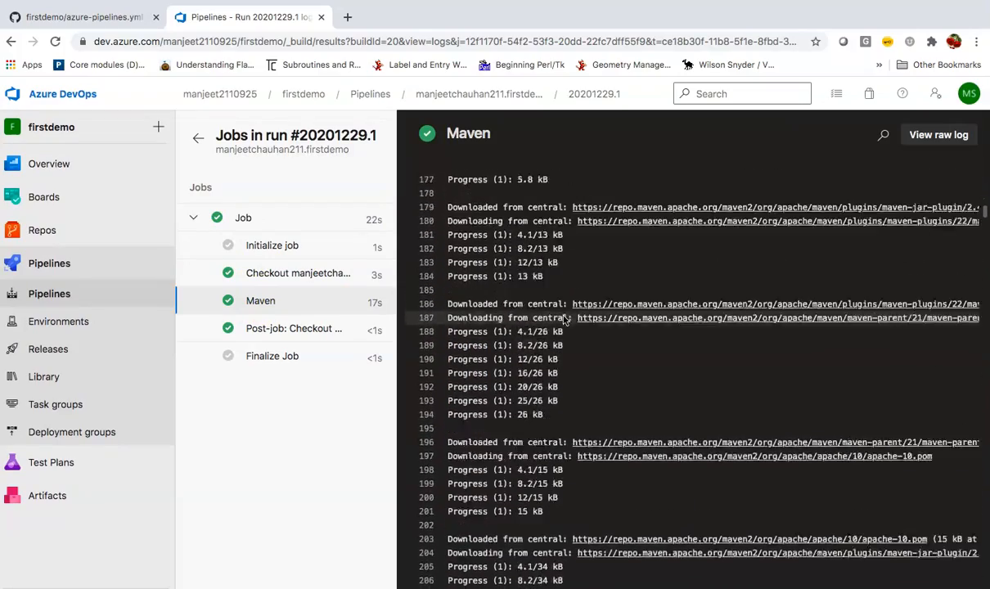
left_click(223, 329)
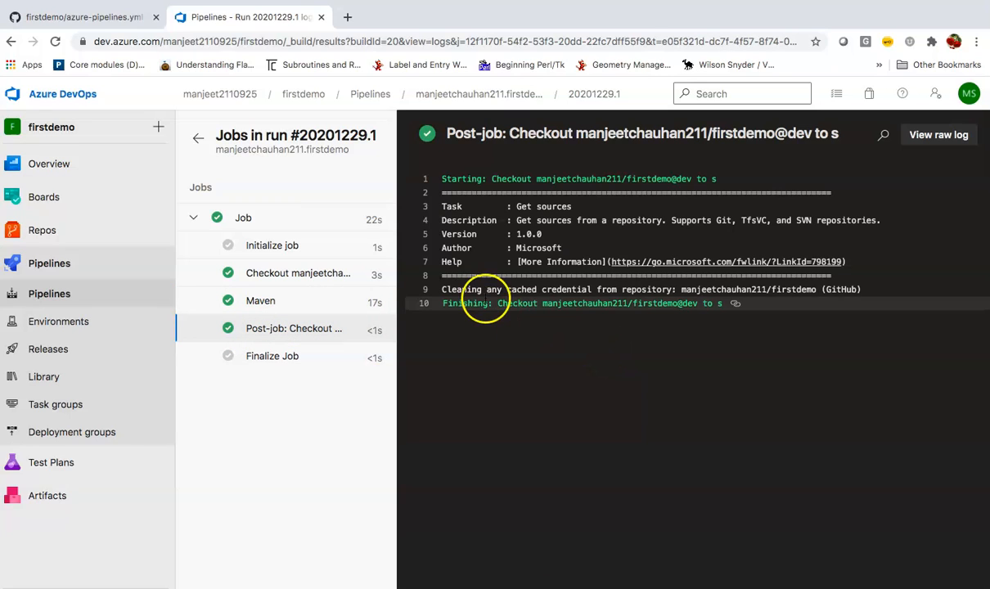
- Return to the pipeline list and open the summary of the firstdemo pipeline's run #20201229.1
left_click(86, 300)
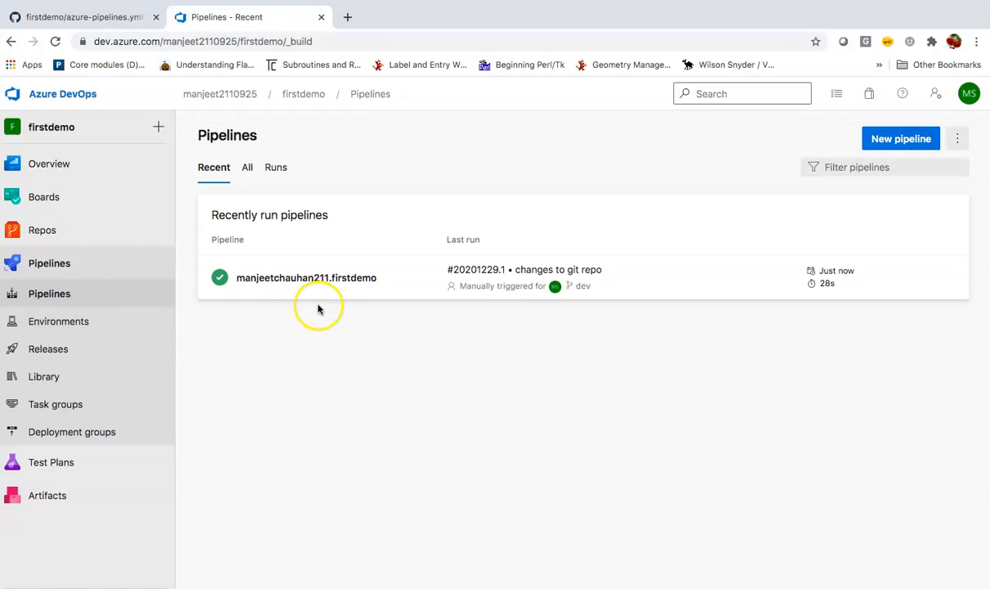
left_click(332, 280)
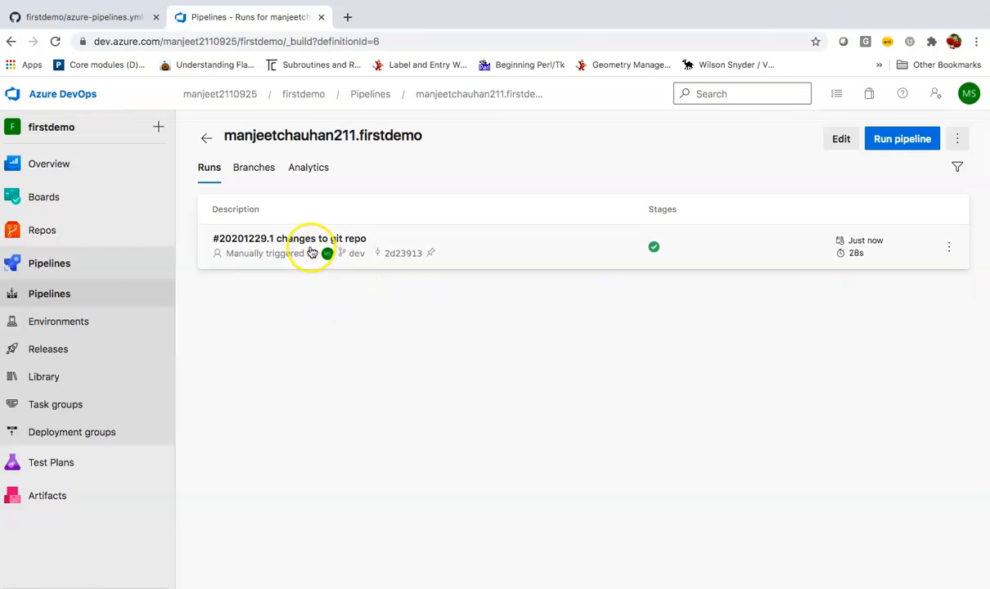
left_click(299, 238)
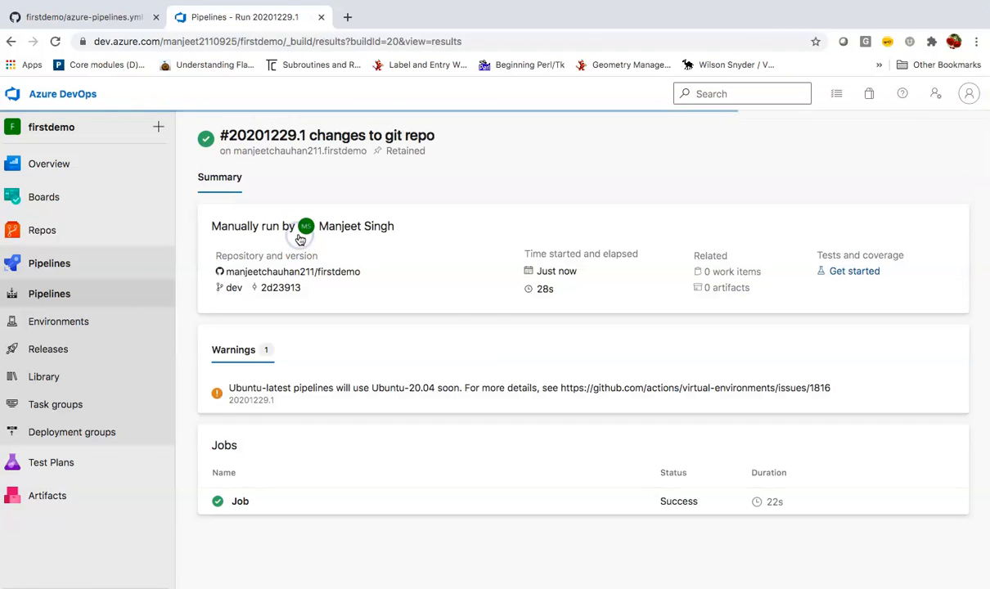
left_click(731, 308)
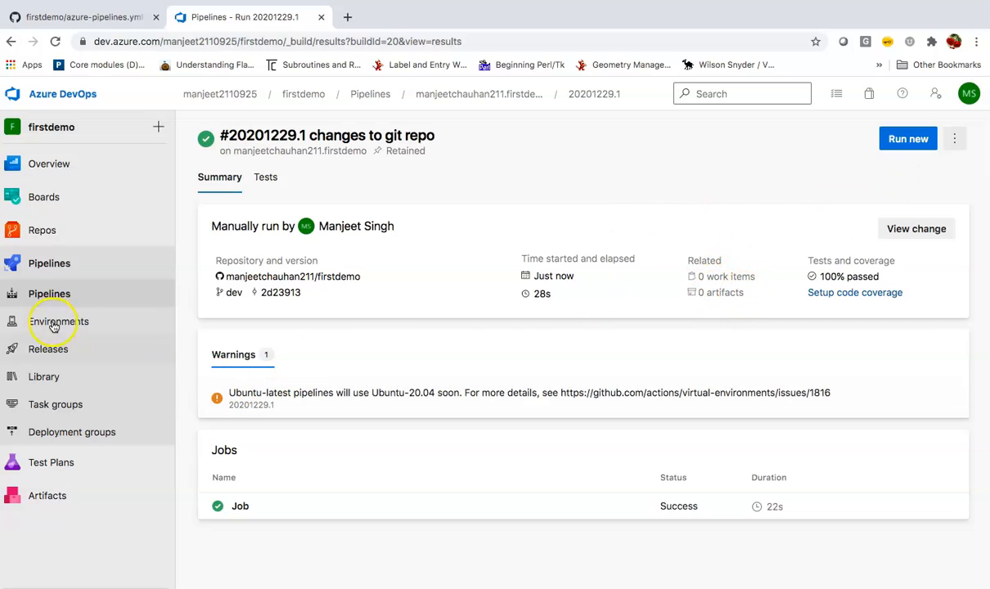
- Open the firstdemo pipeline's YAML for editing and review its agent image and Maven task inputs
left_click(99, 296)
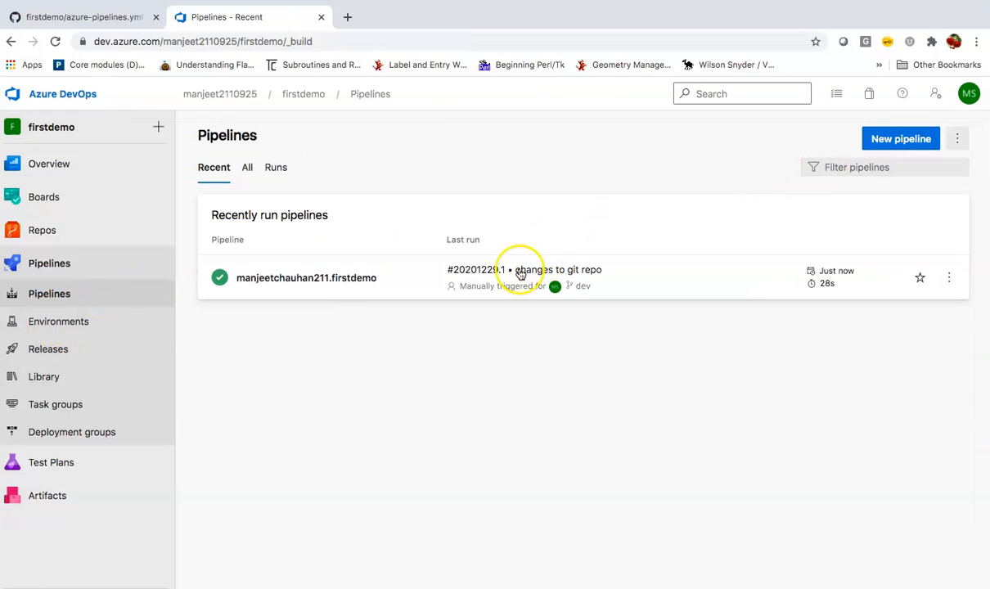
left_click(363, 277)
left_click(834, 139)
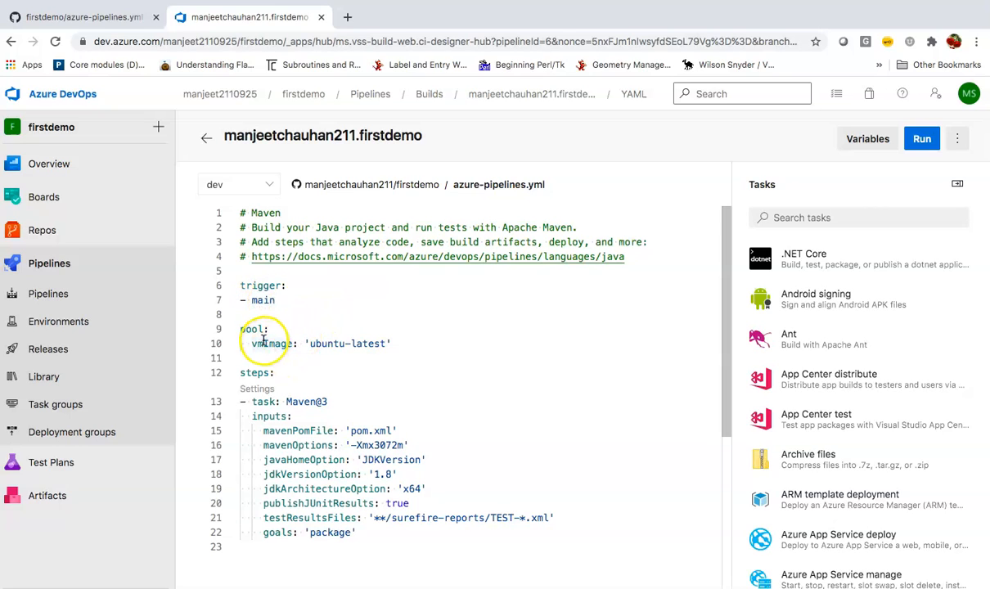
left_click_drag(311, 343, 357, 344)
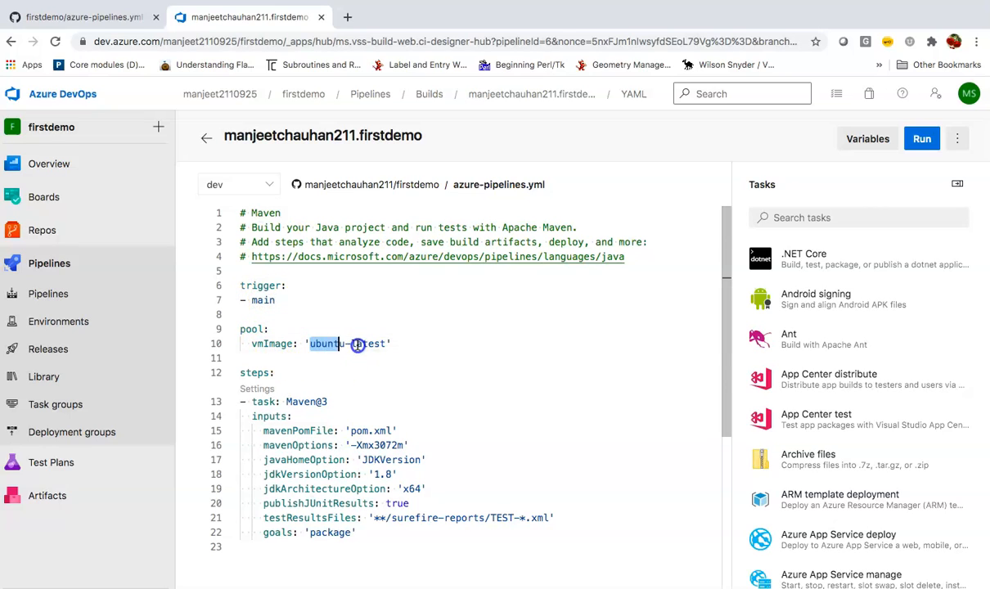
left_click(386, 357)
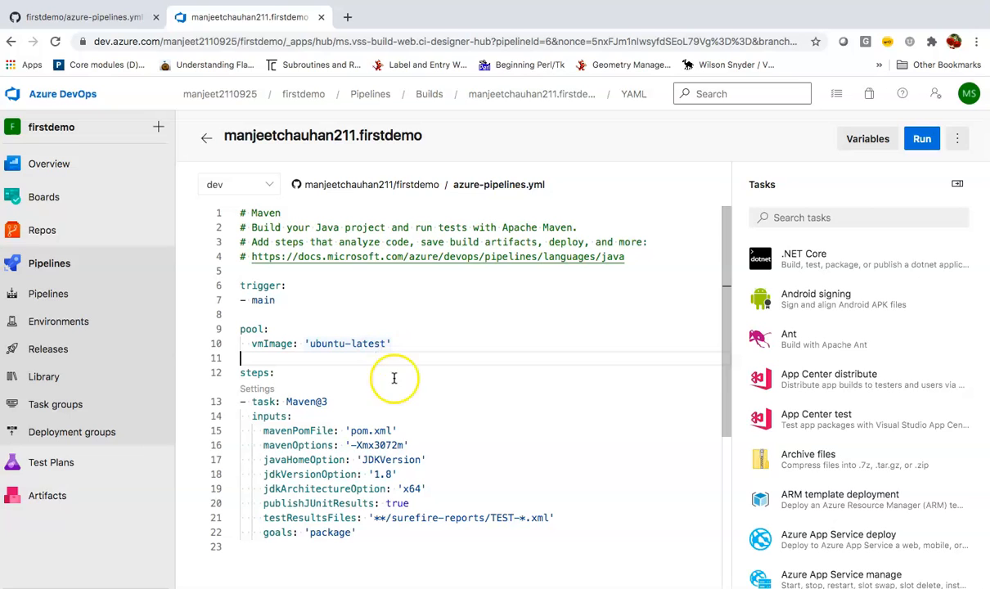
scroll(442, 440, "down", 3)
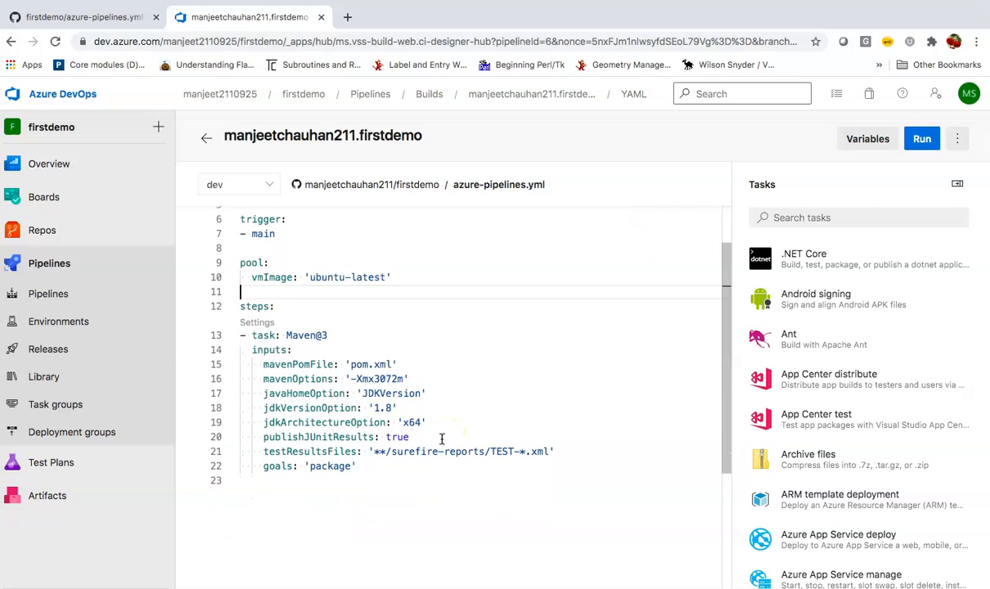
- Place the insertion point after the Maven task's goals, find the Copy files task and set its contents to **/*.war
left_click(382, 469)
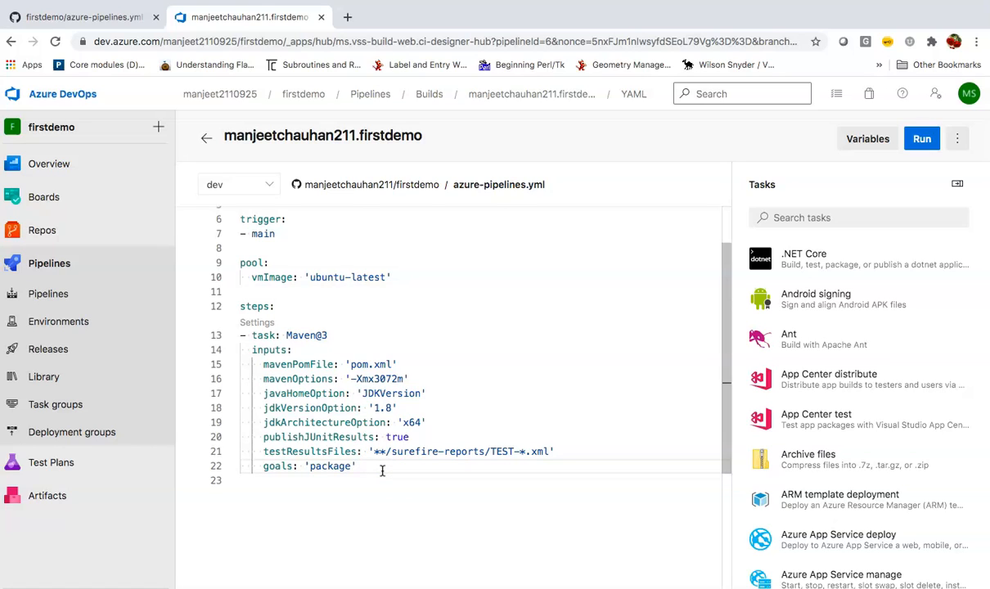
left_click(831, 217)
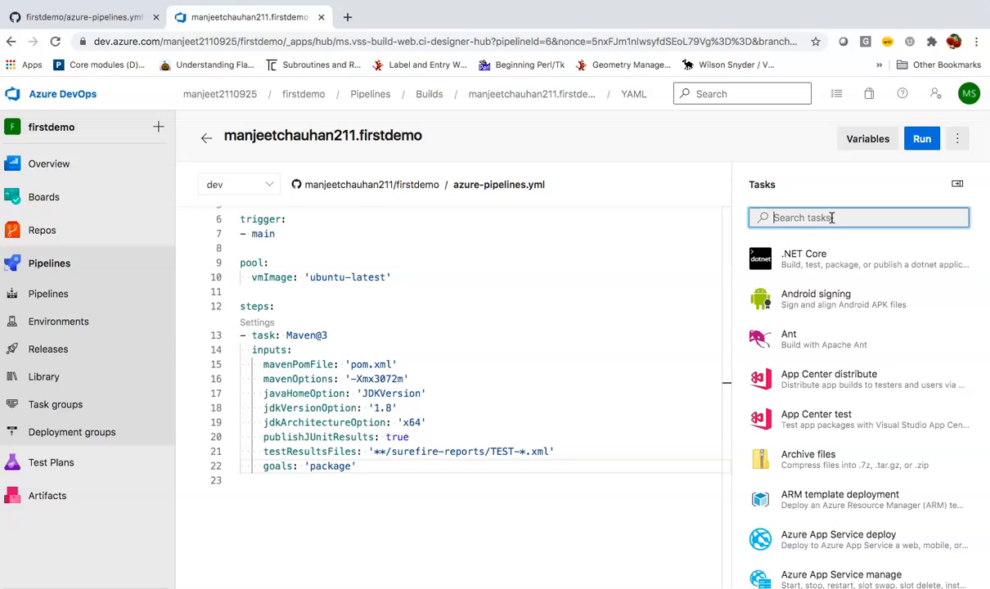
type("copy")
left_click(850, 261)
left_click(828, 301)
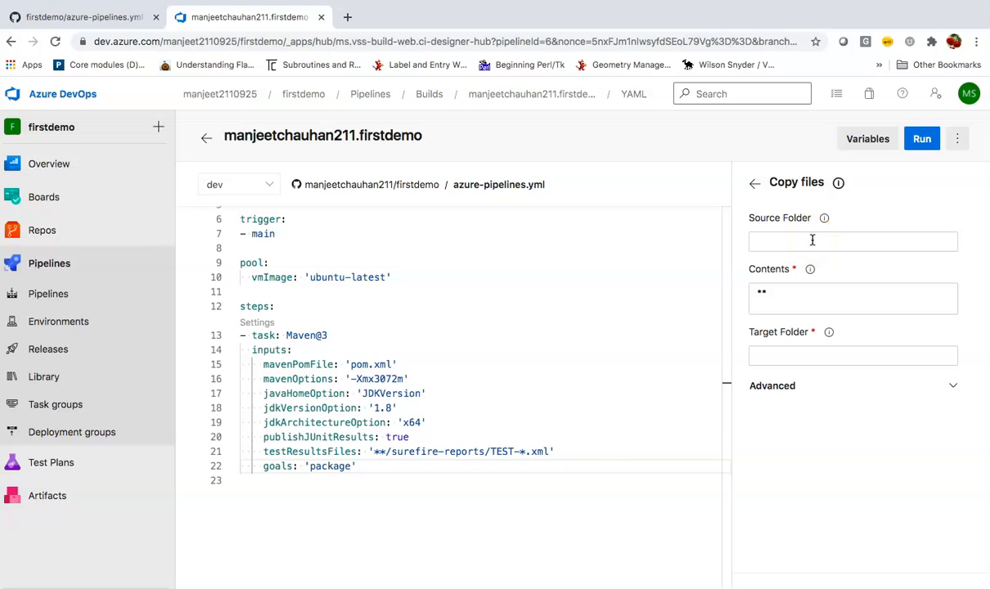
left_click(801, 296)
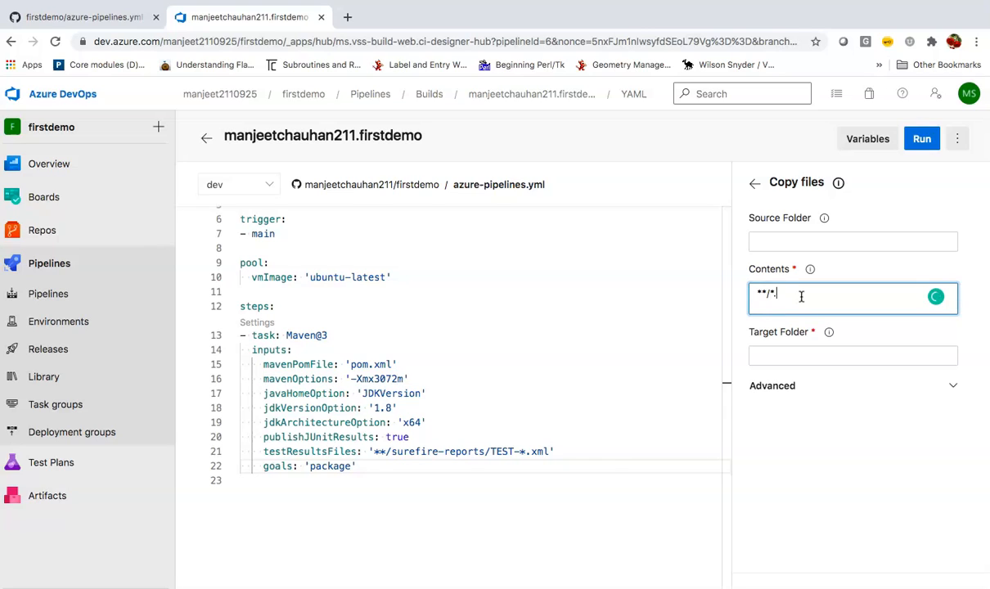
- Copy $(build.artifactstagingdirectory) from the target folder's help text and set it as the Copy files task's target folder
left_click(847, 355)
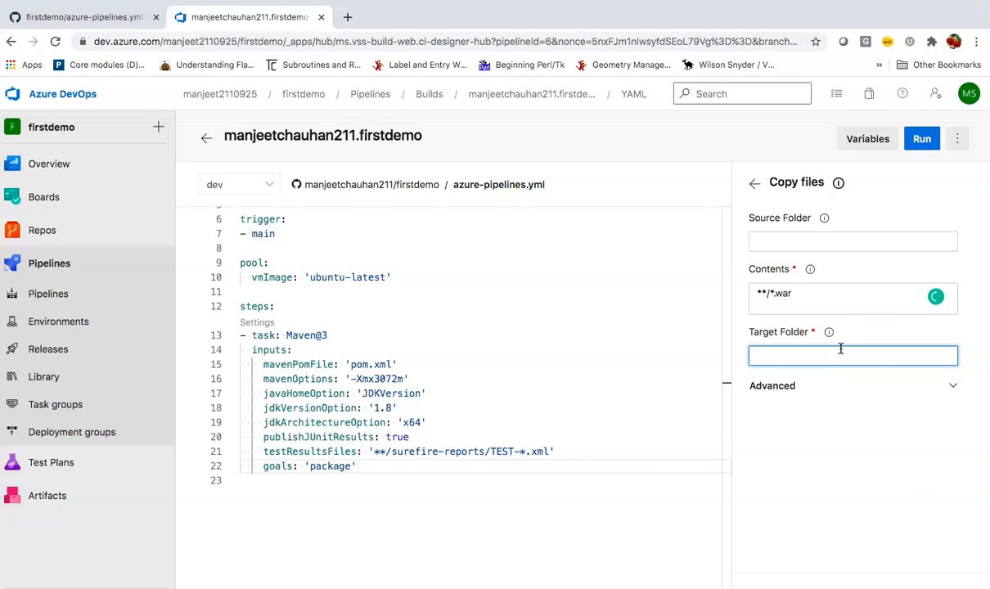
mouse_move(829, 335)
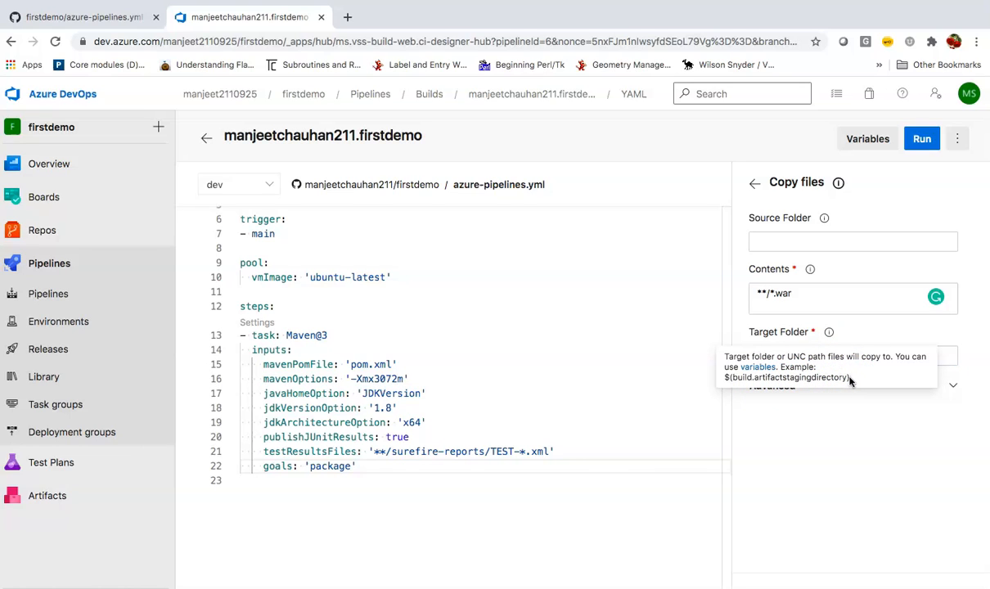
left_click(828, 334)
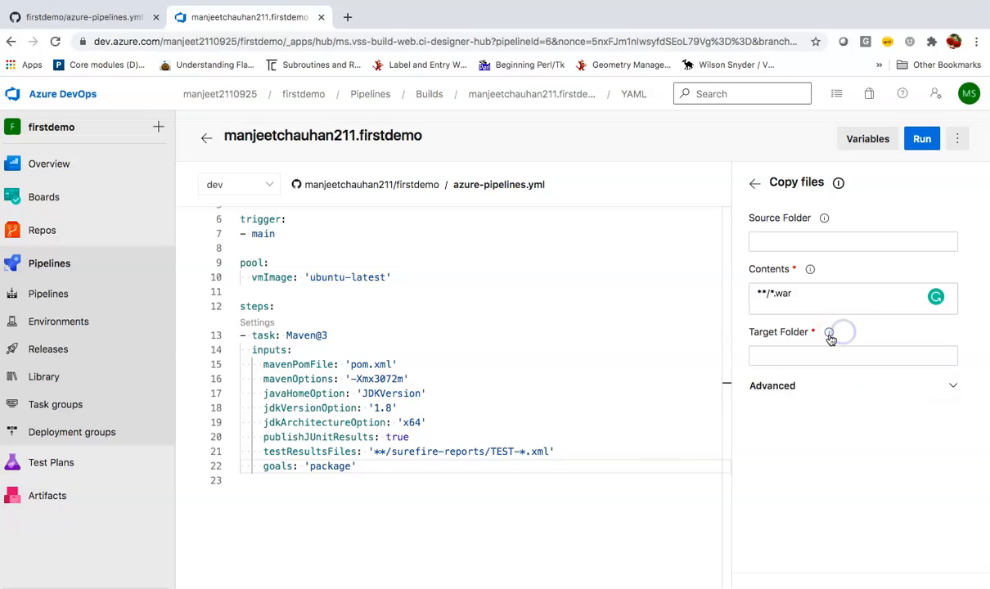
mouse_move(830, 336)
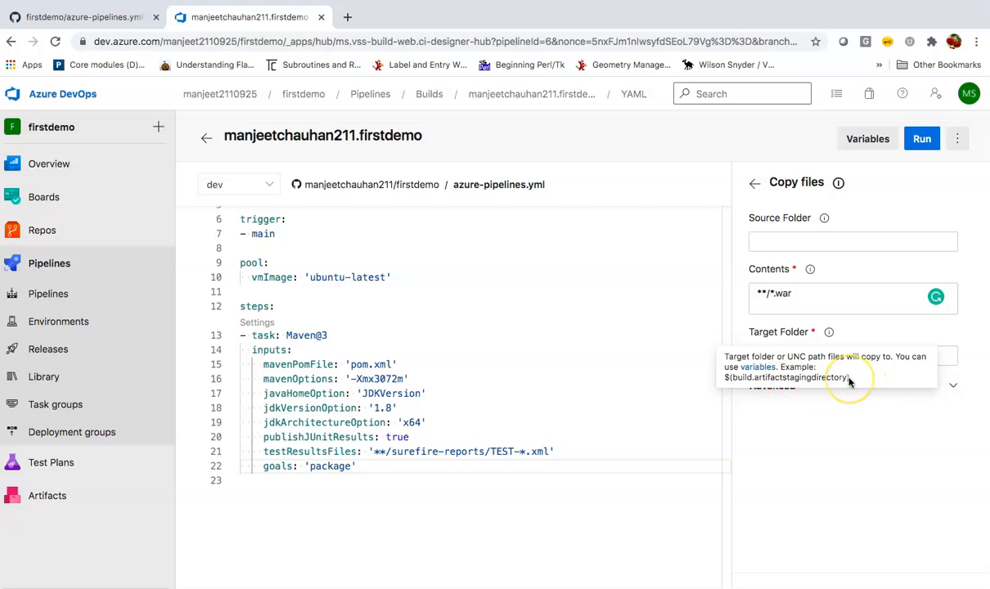
left_click_drag(849, 380, 725, 379)
key("ctrl+c")
left_click(816, 457)
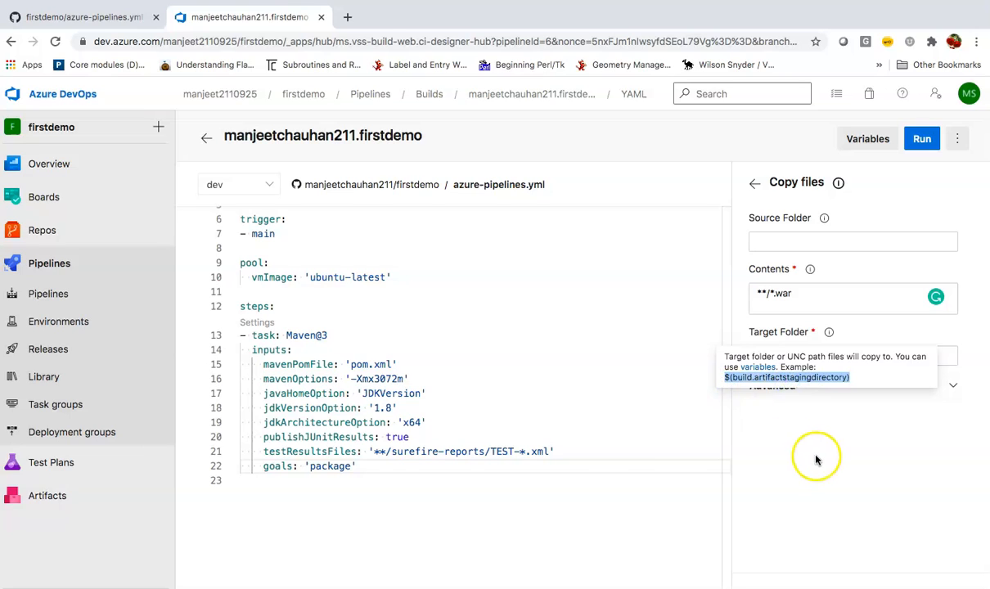
left_click(807, 355)
key("ctrl+v")
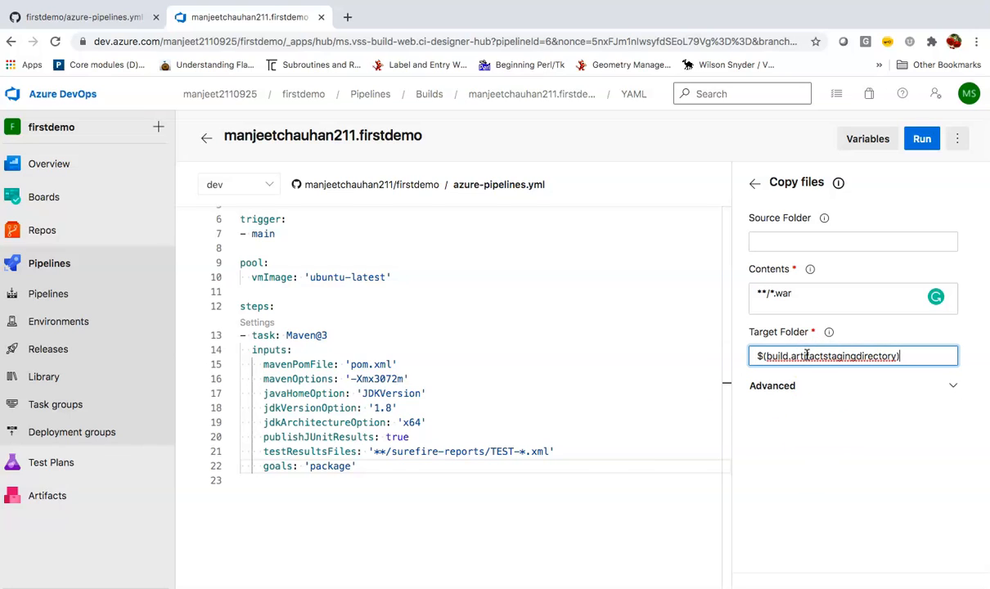
left_click(843, 455)
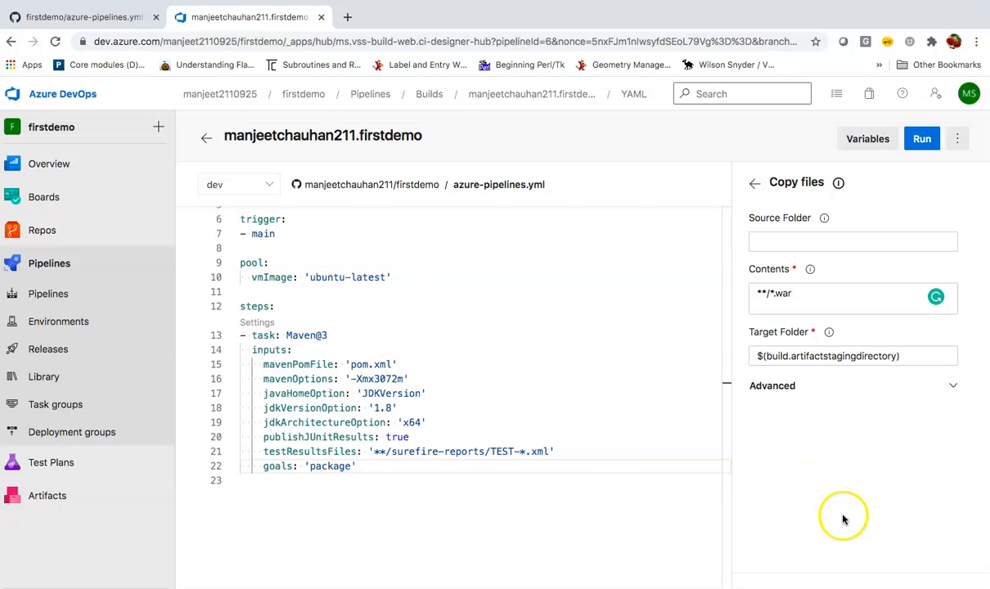
- Add the configured Copy files task to the YAML below the Maven task and check the inserted lines
left_click(391, 472)
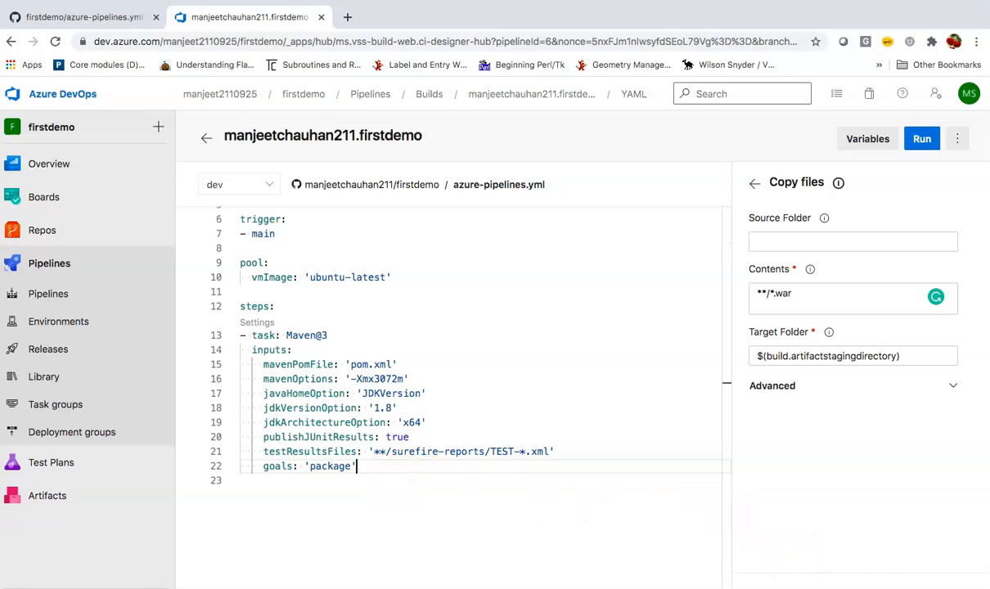
left_click(939, 587)
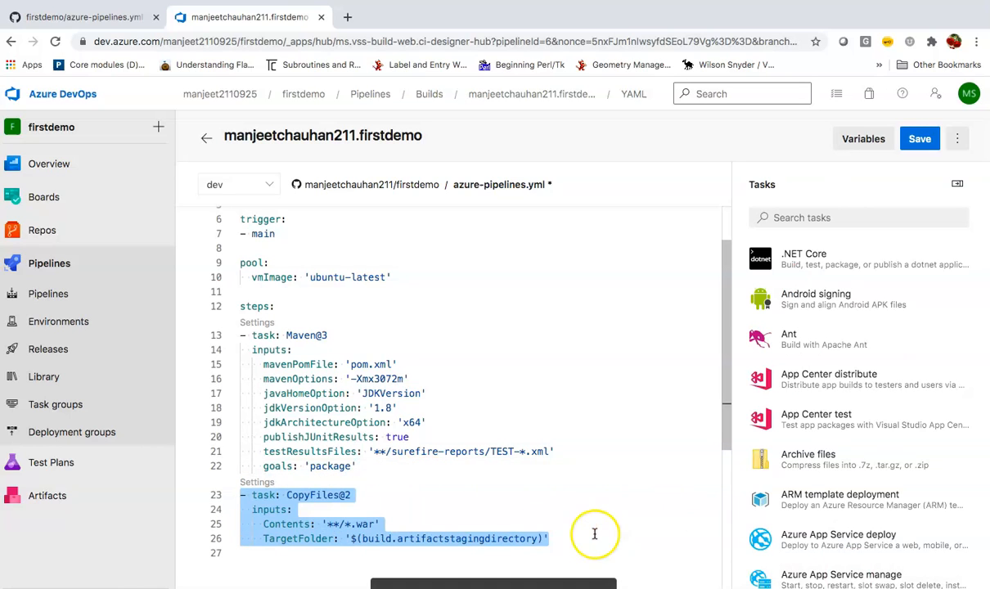
left_click(449, 513)
scroll(449, 513, "down", 3)
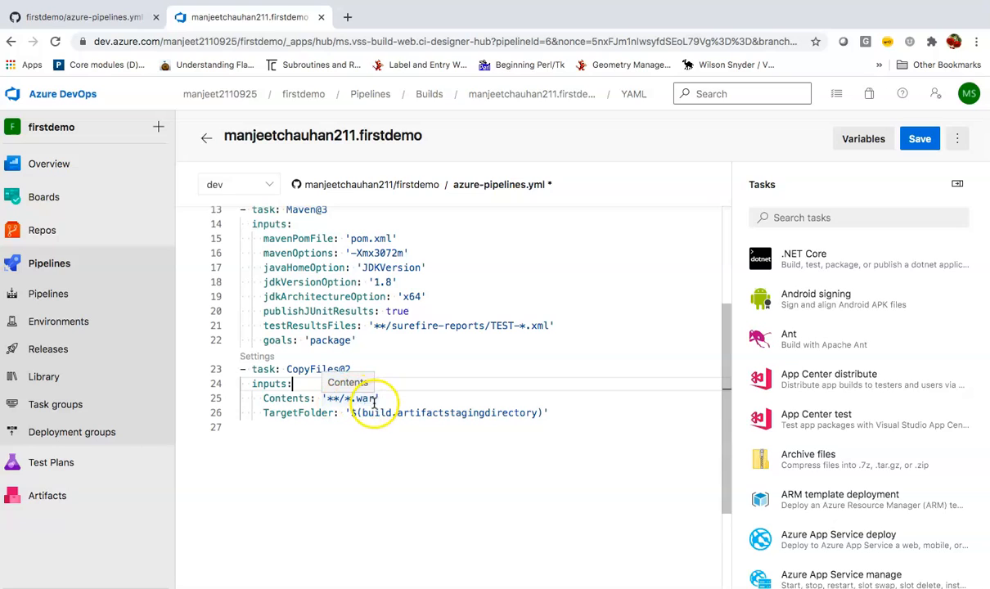
- Find the Publish build artifacts task and set its artifact name to firstdemo, with Azure Pipelines as the publish location
left_click(566, 414)
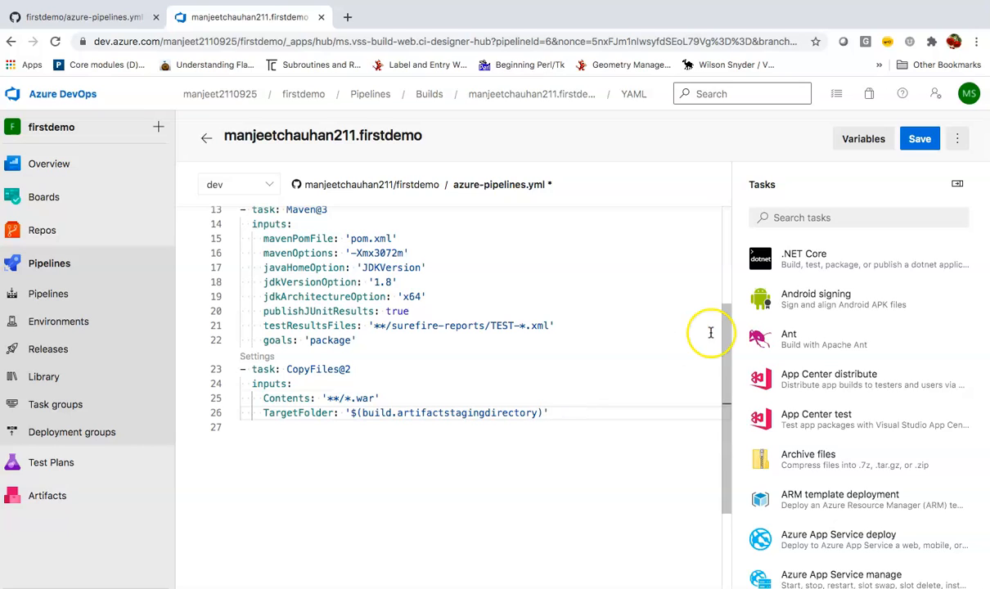
left_click(844, 219)
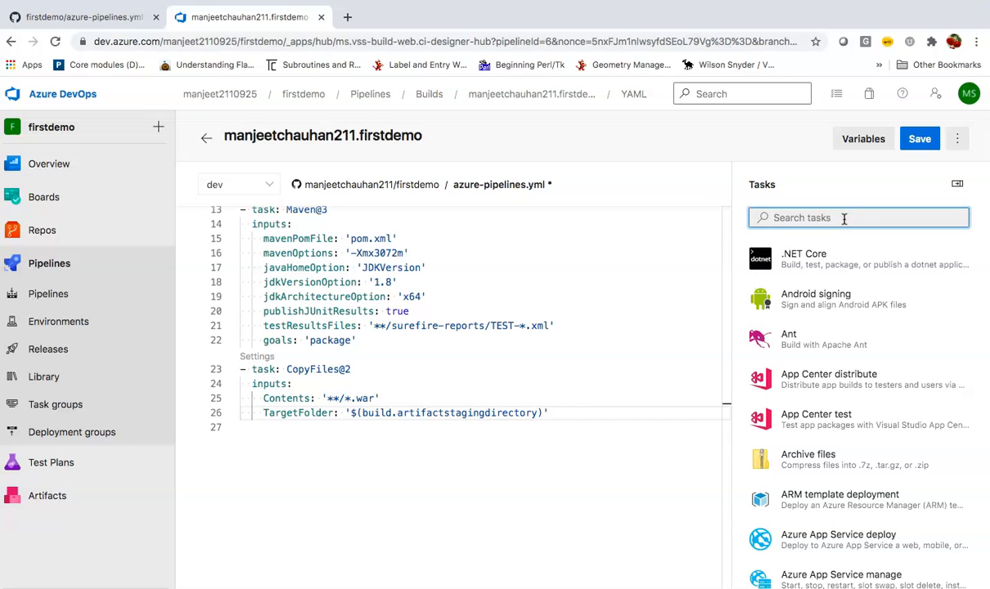
type("publi")
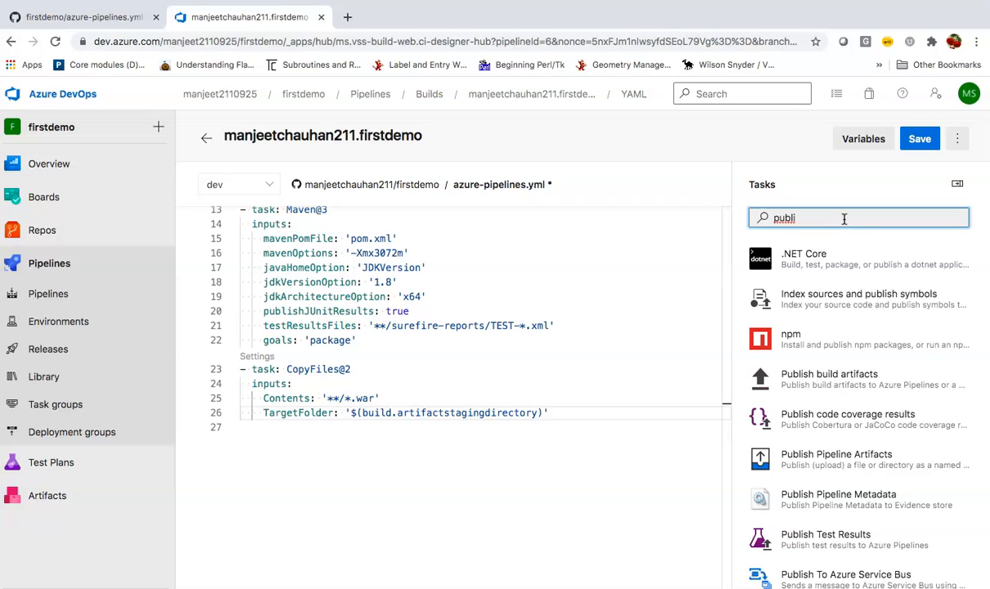
left_click(858, 384)
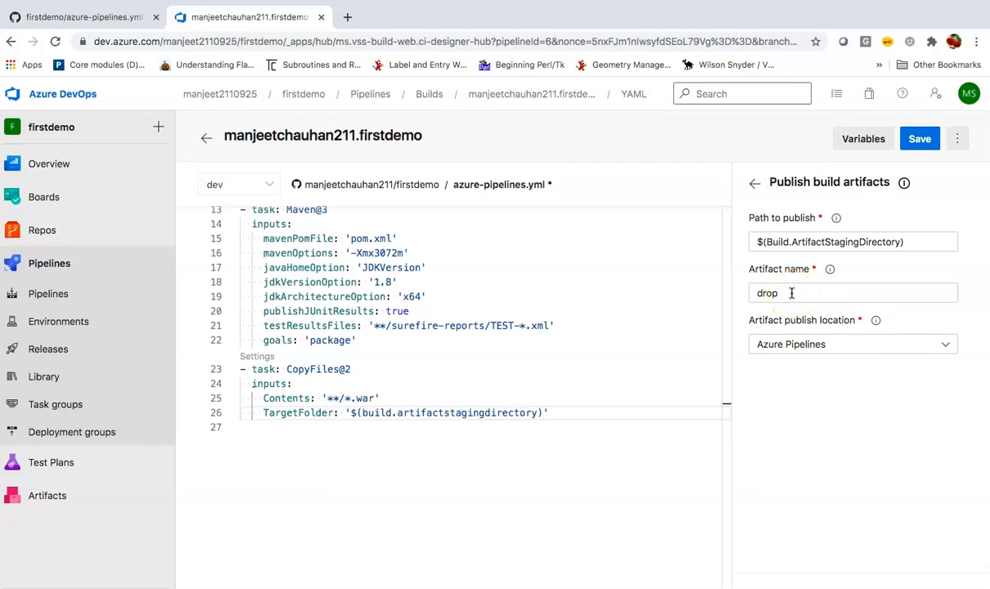
left_click(791, 293)
key("BackSpace")
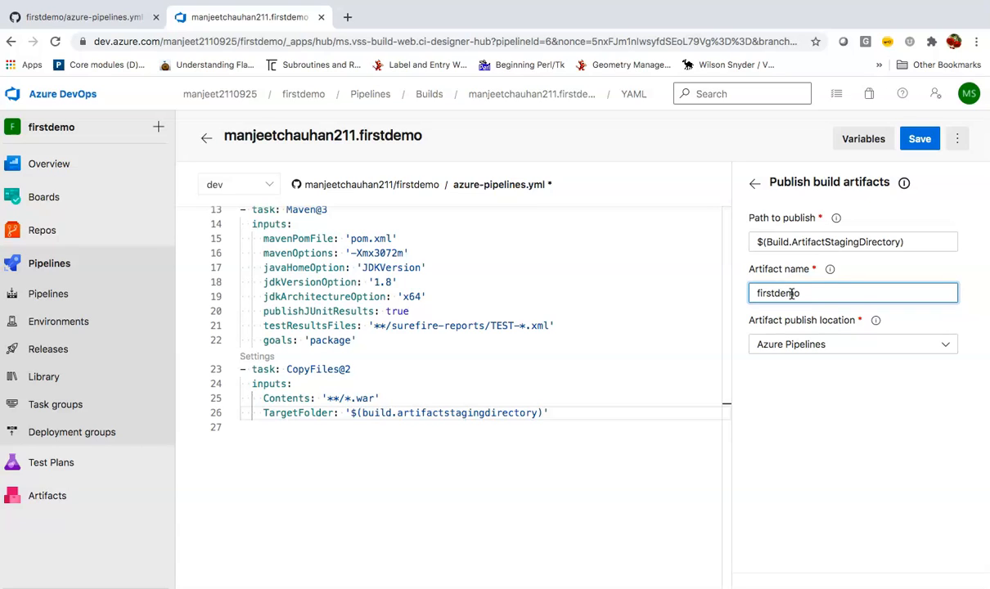
left_click(830, 377)
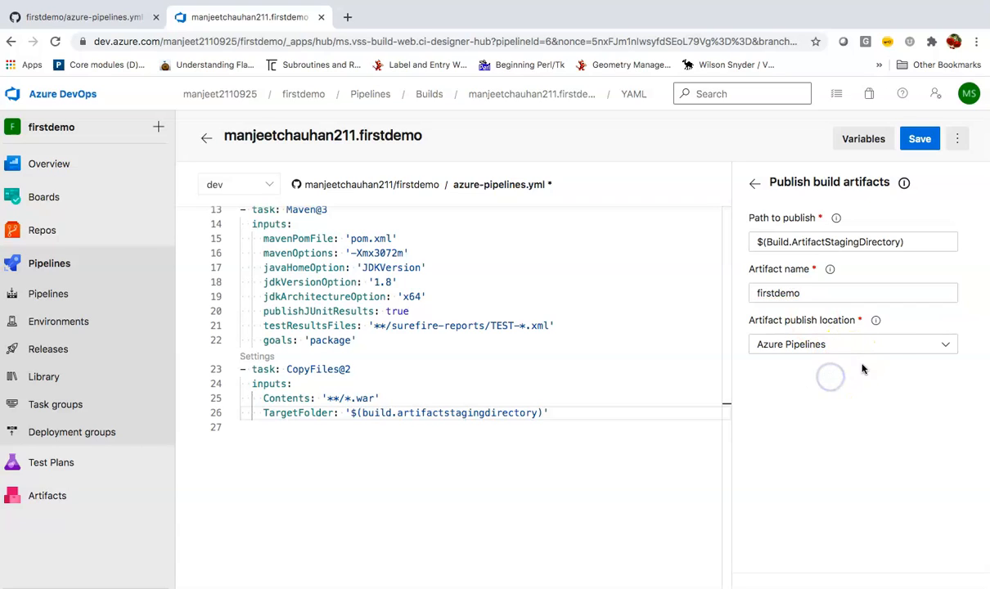
left_click(803, 350)
left_click(808, 351)
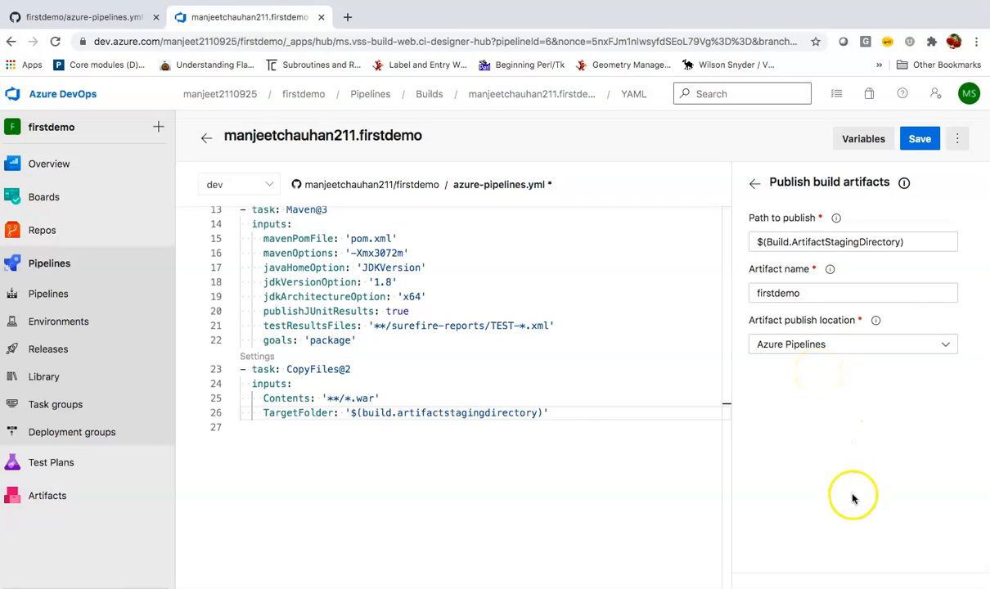
- Add the configured Publish build artifacts task to the YAML below the Copy files task and check the inserted lines
left_click(562, 415)
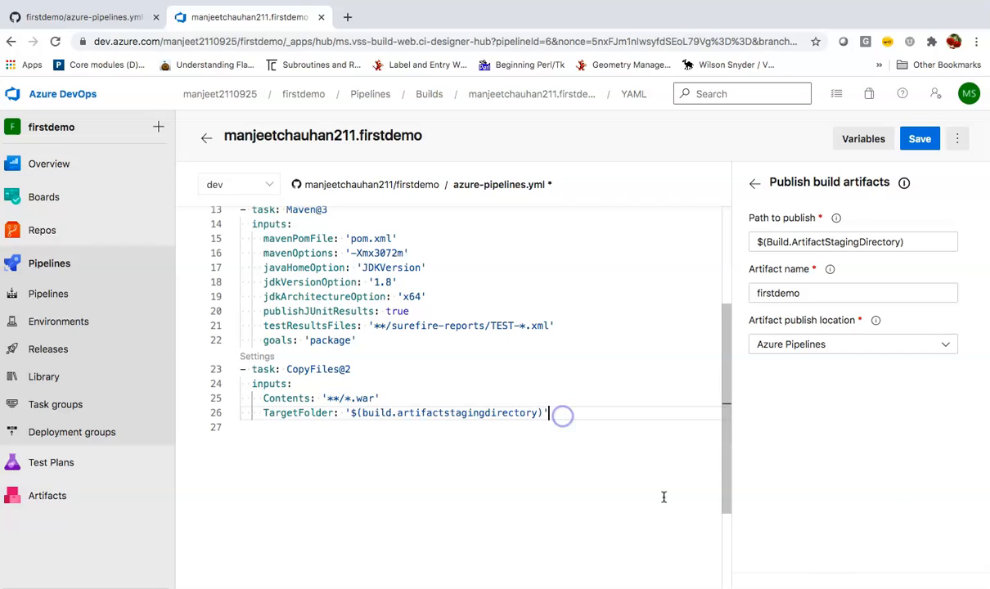
left_click(945, 587)
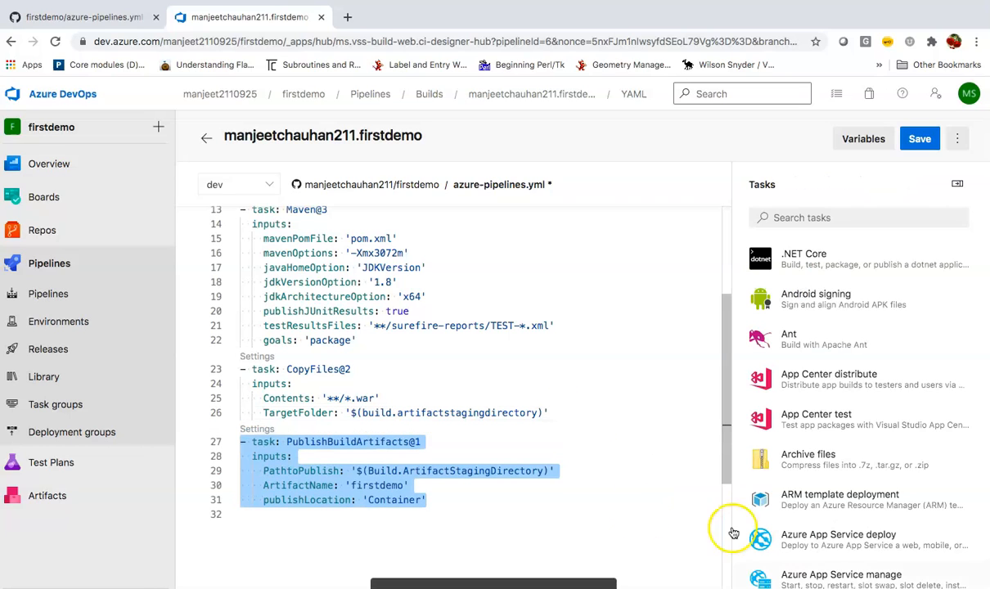
left_click(517, 511)
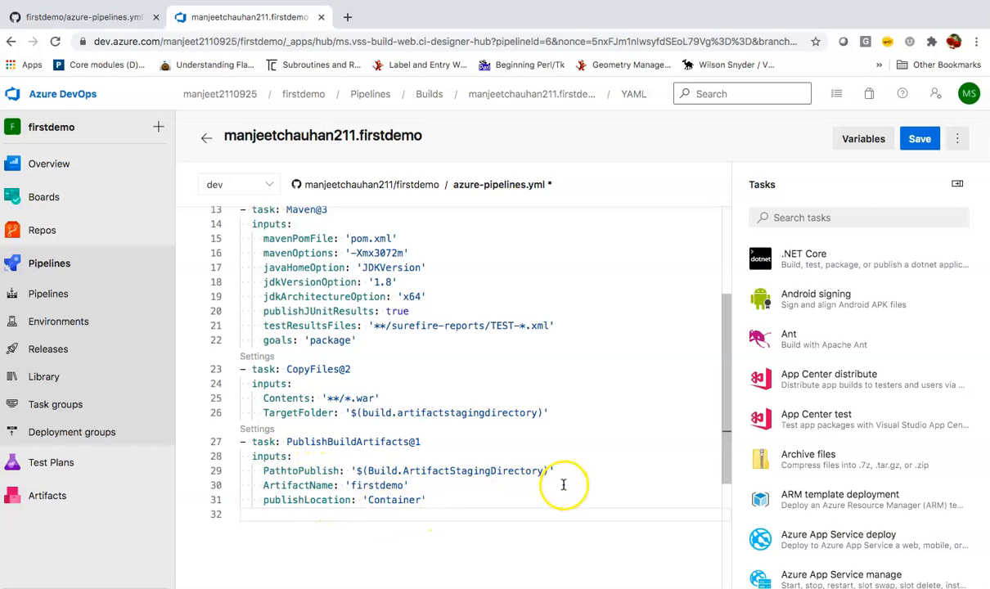
left_click(409, 485)
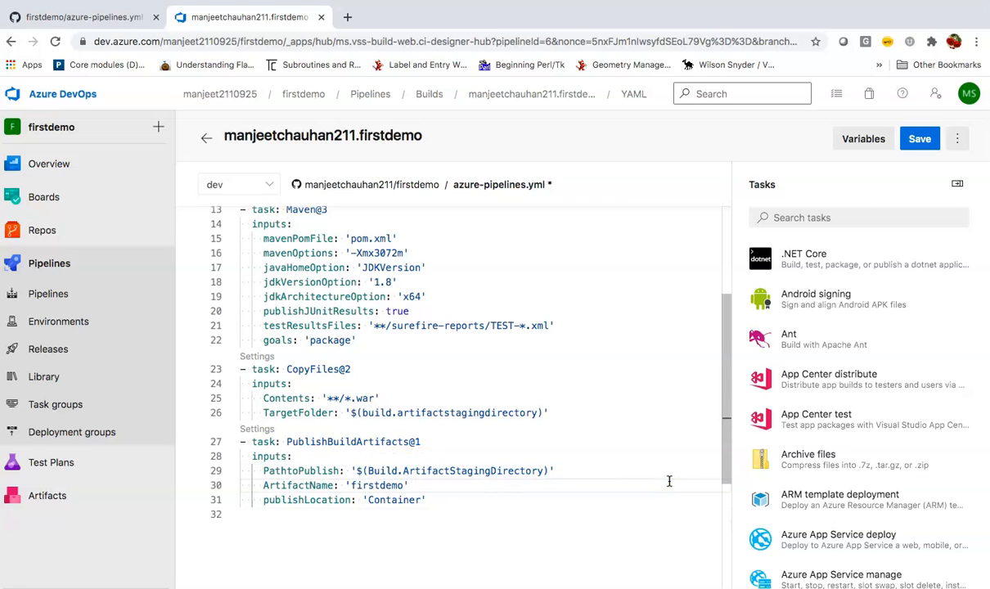
left_click(574, 538)
- Look at the dev branch's committed azure-pipelines.yml on GitHub before saving, and return to the pipeline editor
left_click(927, 144)
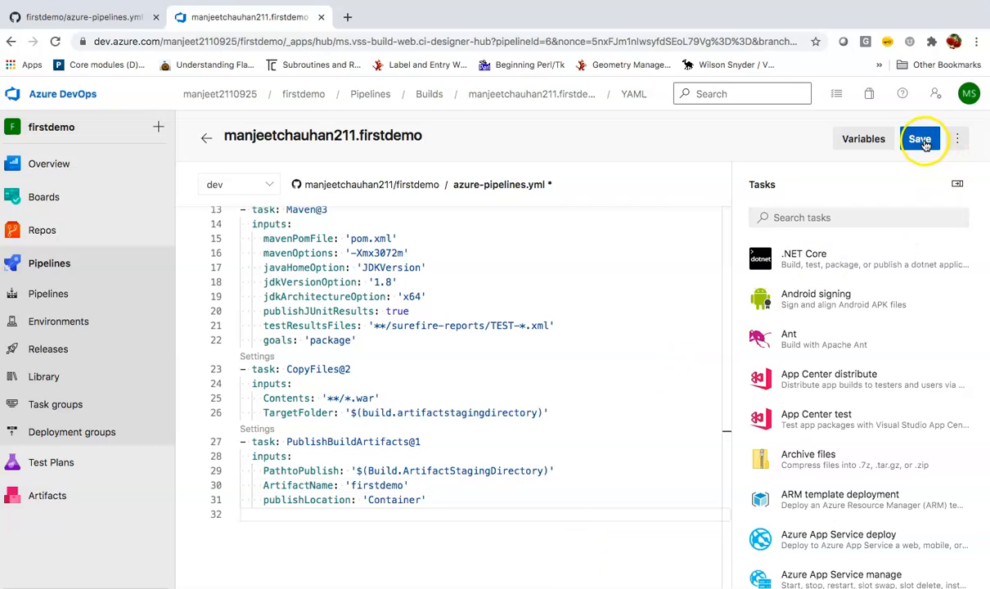
left_click(82, 17)
scroll(189, 465, "down", 5)
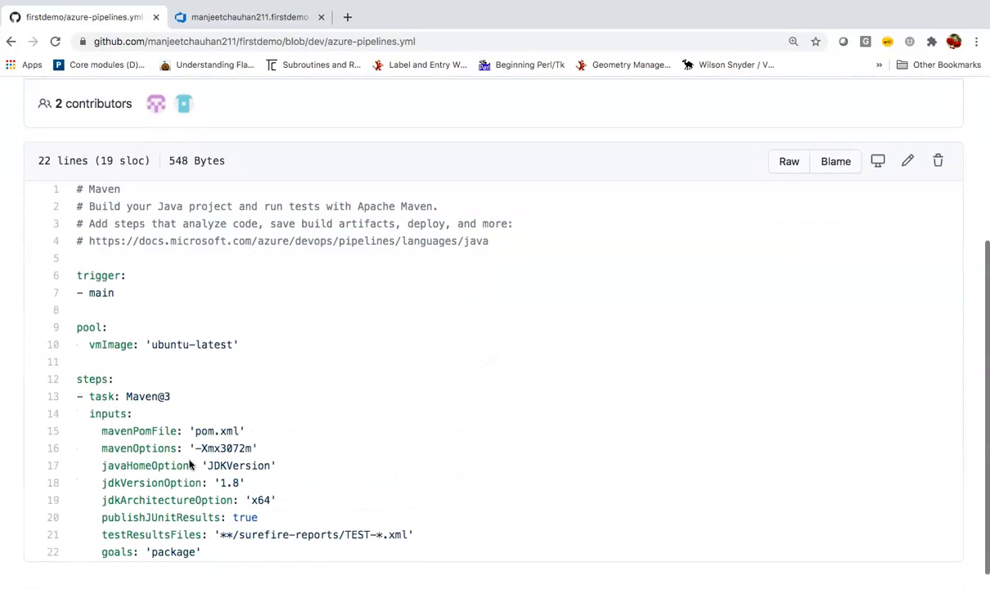
left_click(202, 449)
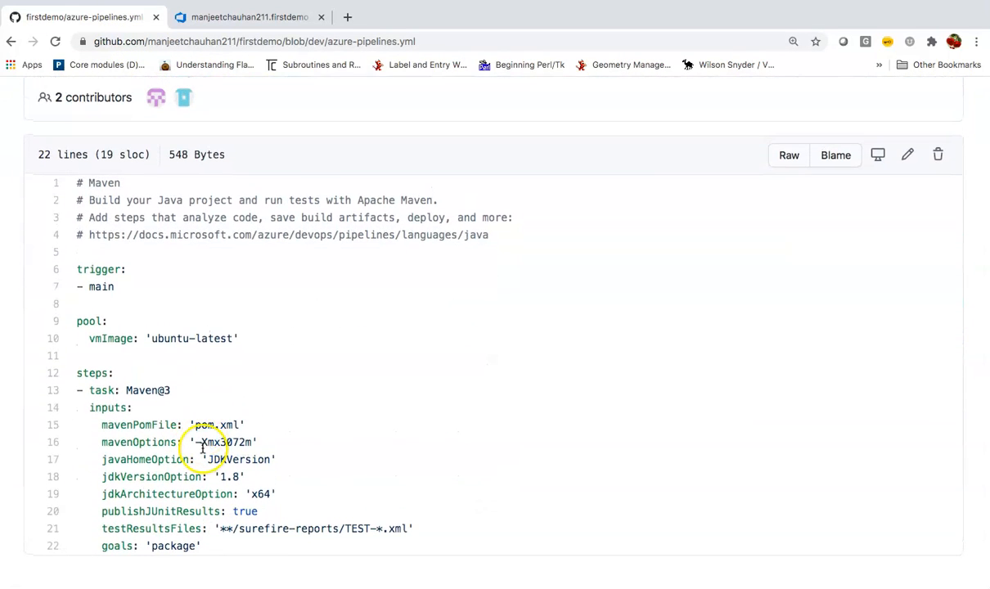
left_click(254, 18)
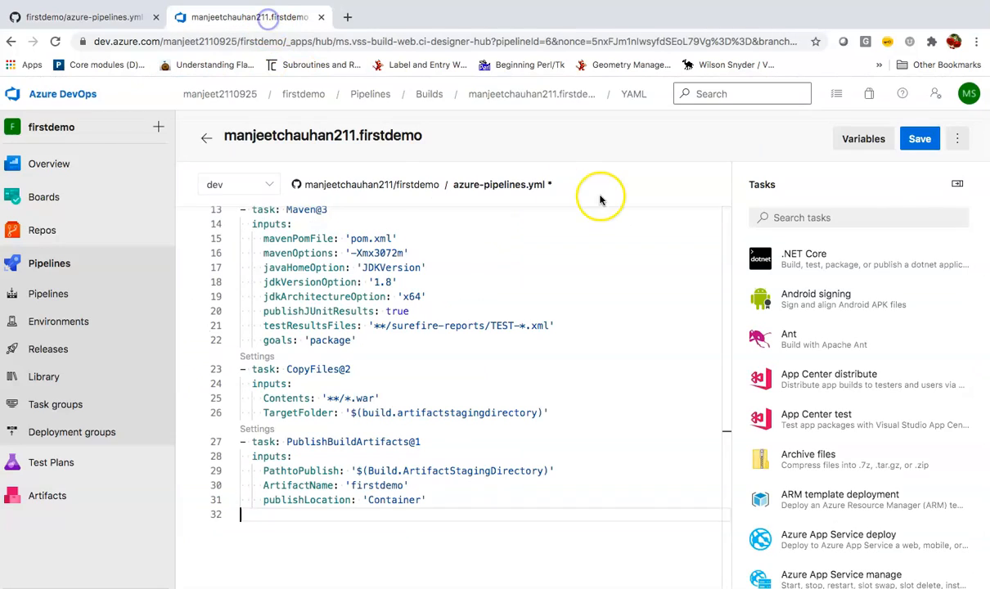
- Save the pipeline and commit the updated azure-pipelines.yml directly to the dev branch
left_click(957, 139)
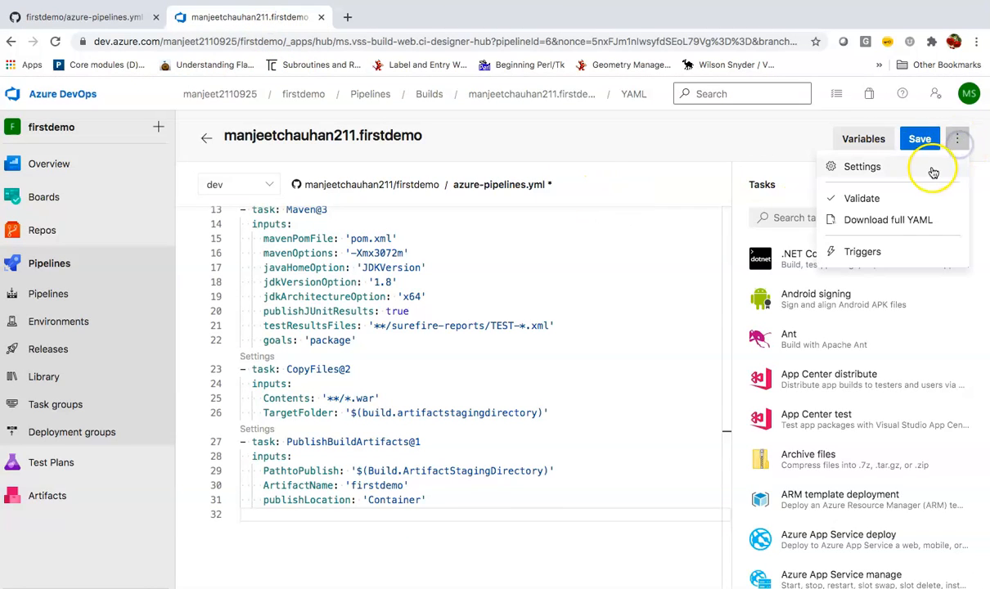
left_click(741, 142)
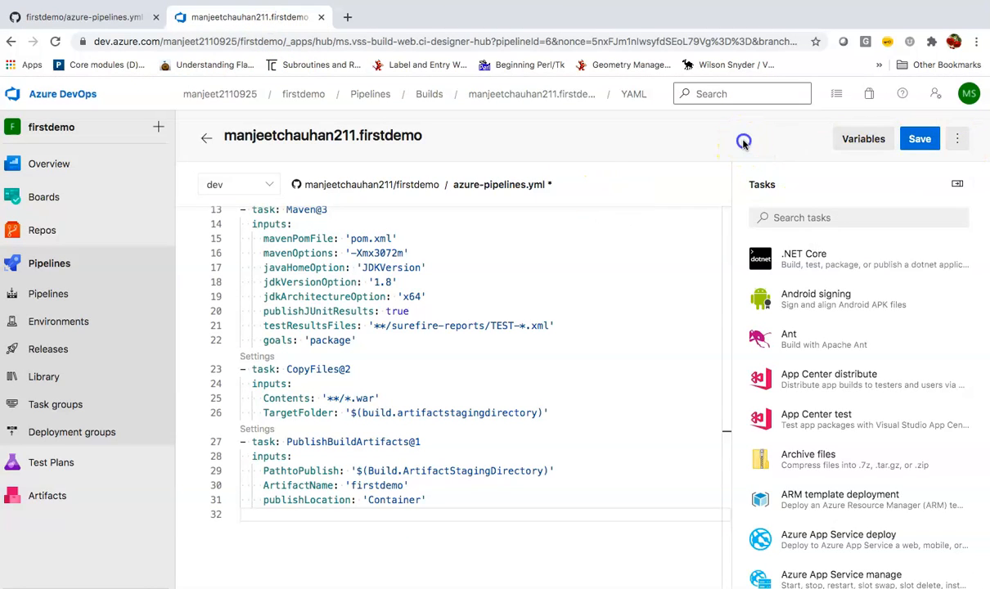
left_click(920, 140)
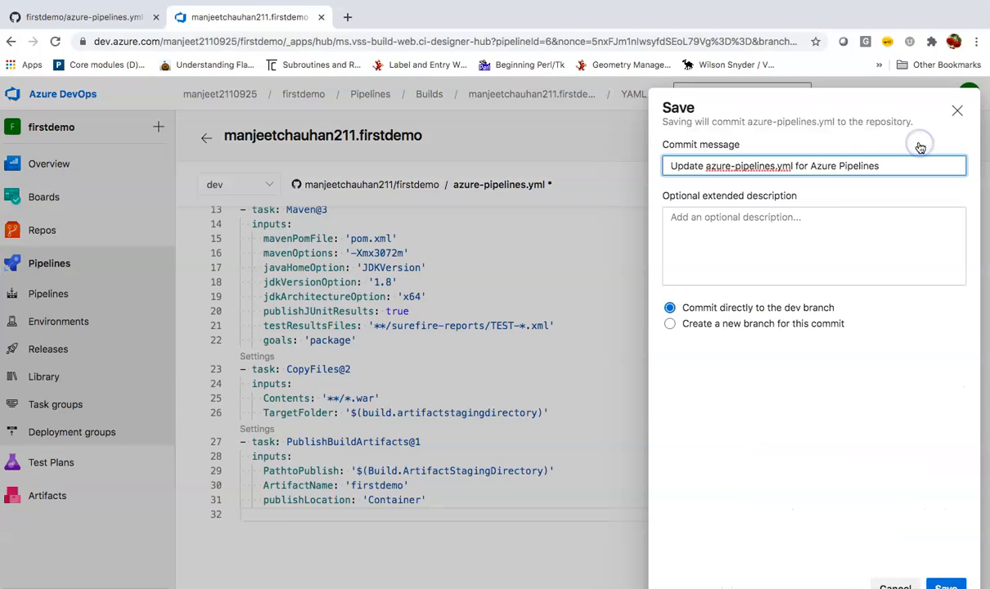
left_click(946, 585)
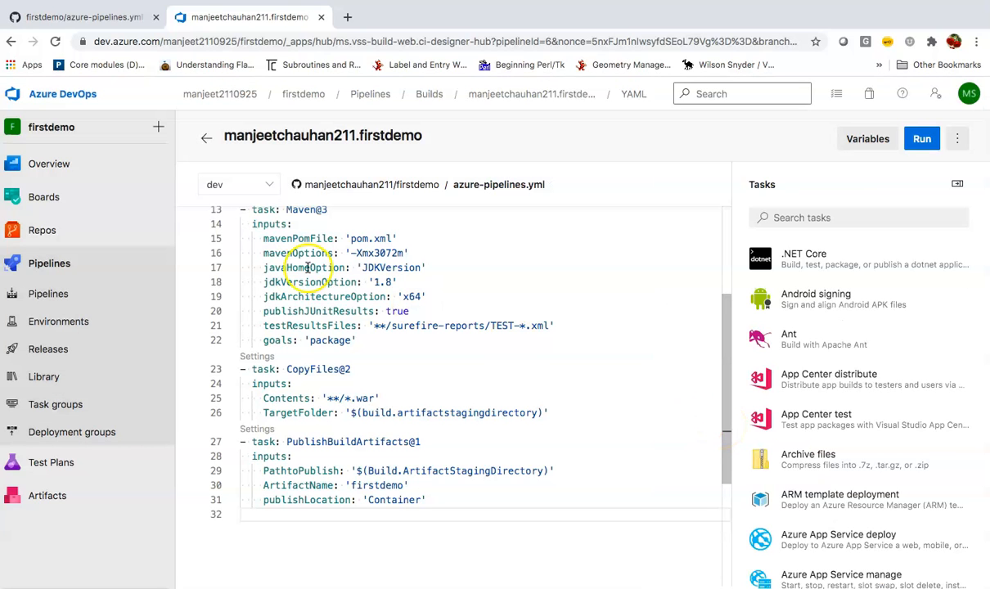
- Reload azure-pipelines.yml on GitHub and check it for the Copy files and Publish build artifacts tasks
left_click(105, 22)
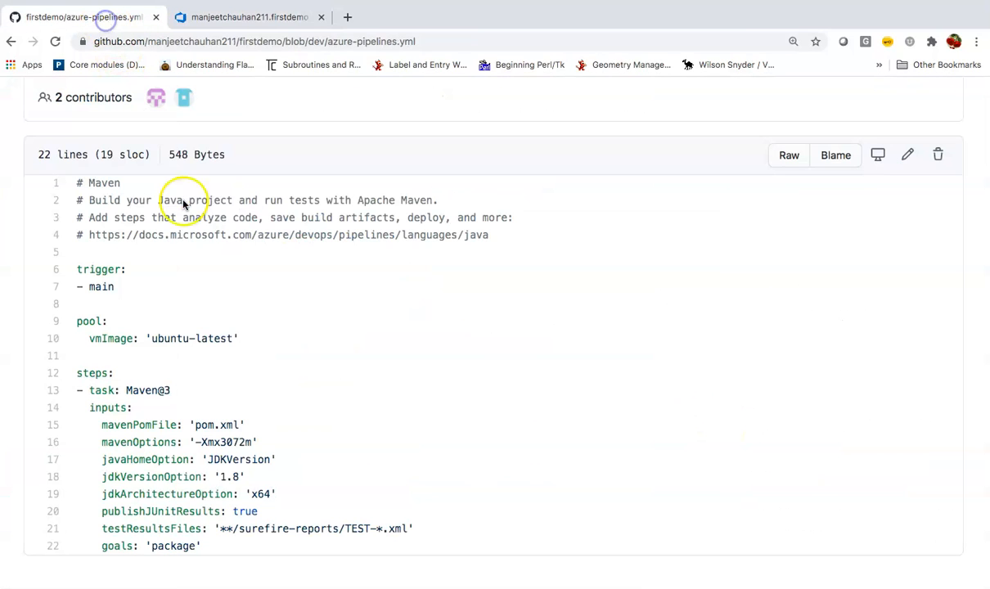
left_click(55, 41)
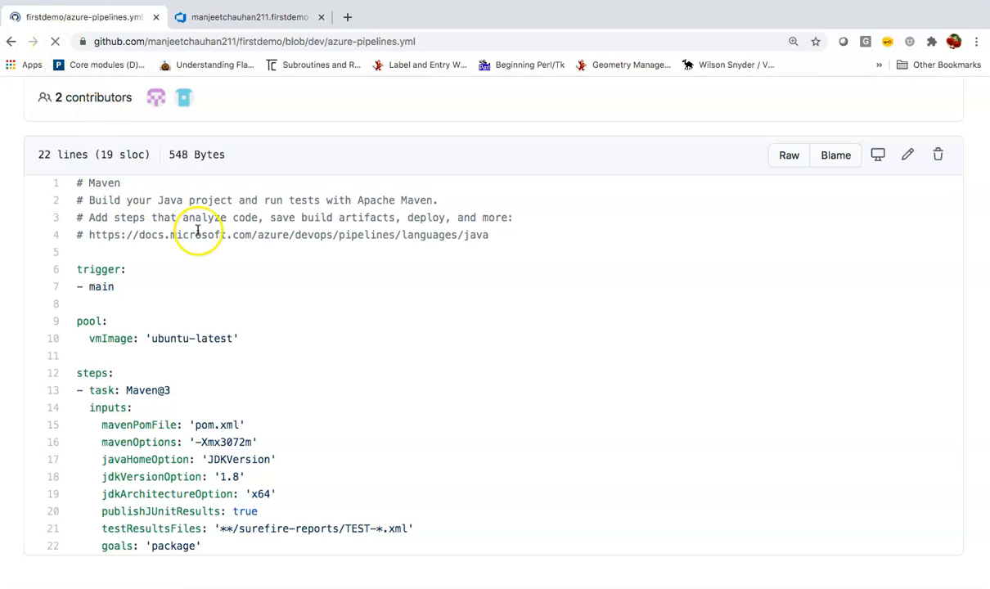
scroll(233, 360, "down", 5)
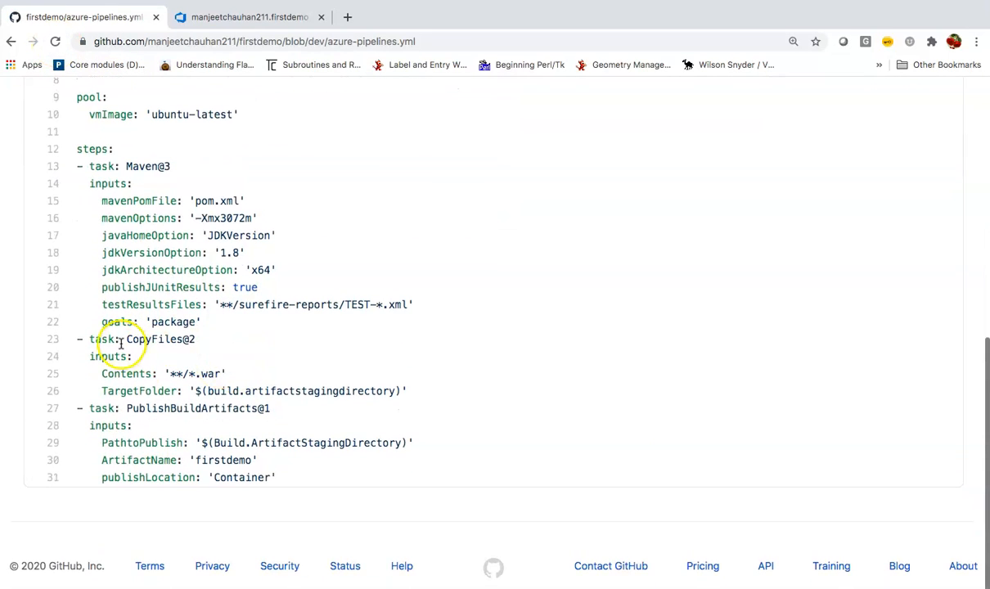
scroll(262, 376, "up", 3)
scroll(264, 378, "up", 4)
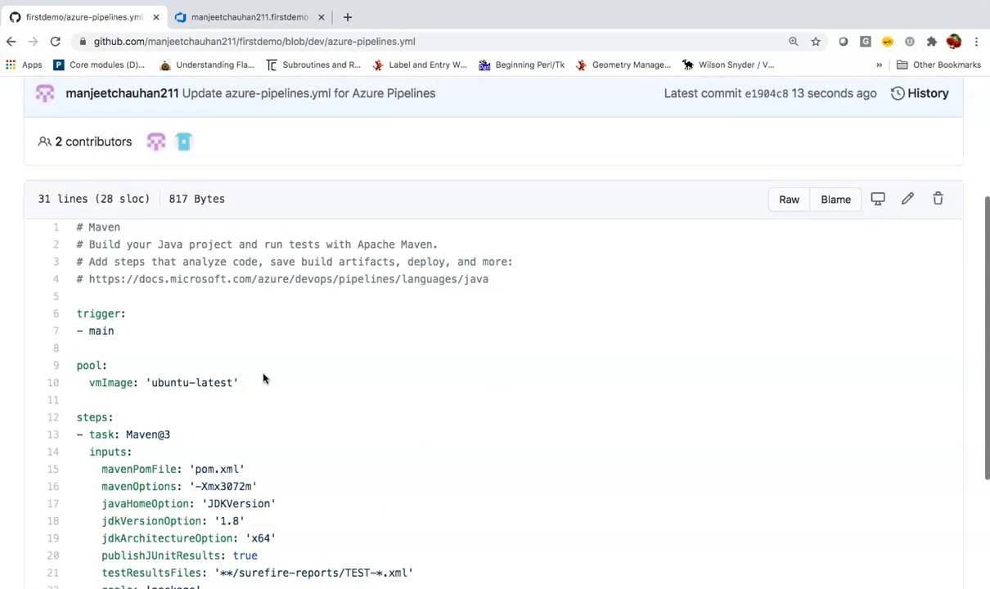
- Open the firstdemo repository's root on GitHub and look through the dev branch's file list and latest commit
left_click(159, 267)
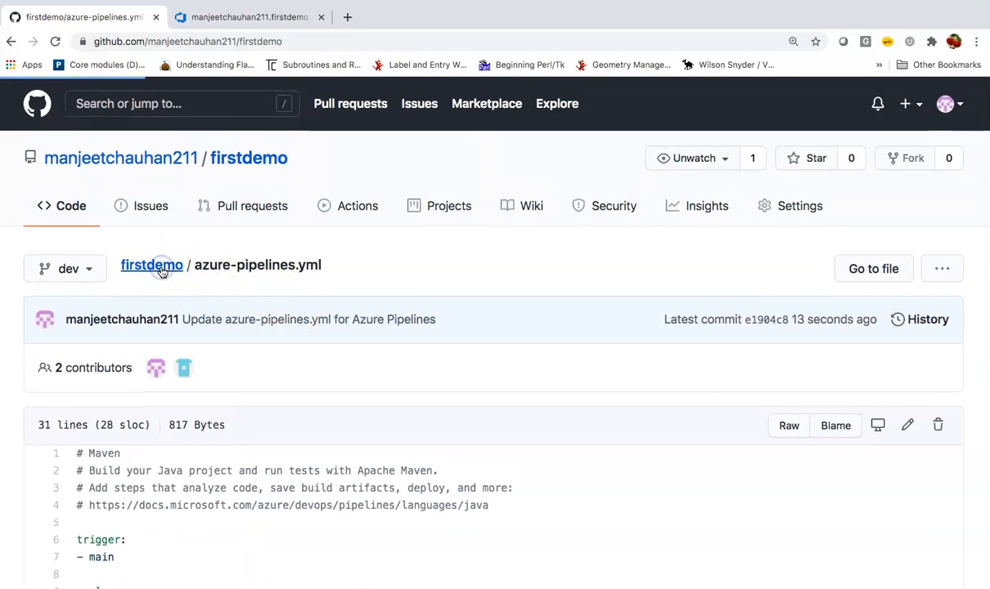
scroll(261, 426, "down", 2)
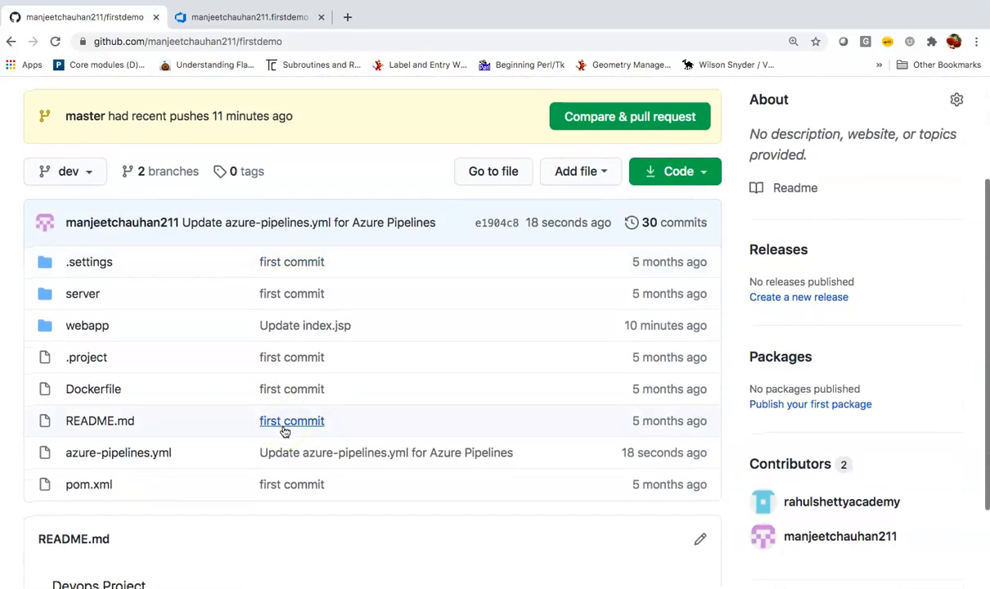
scroll(283, 431, "down", 3)
scroll(272, 277, "up", 2)
- Manually run the updated firstdemo pipeline in Azure DevOps on the dev branch, checking azure-pipelines.yml in the GitHub repository first
left_click(262, 19)
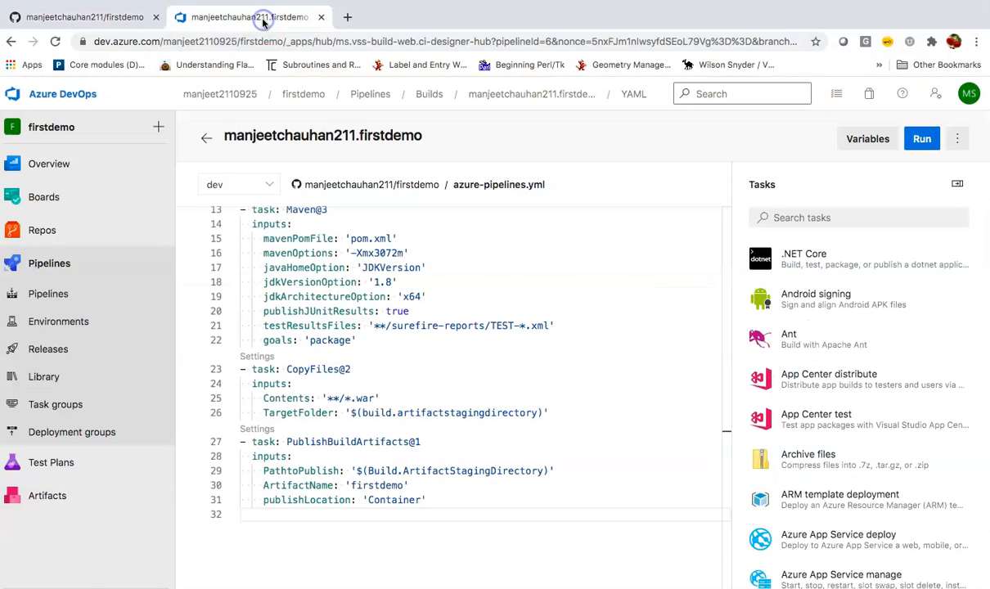
left_click(923, 141)
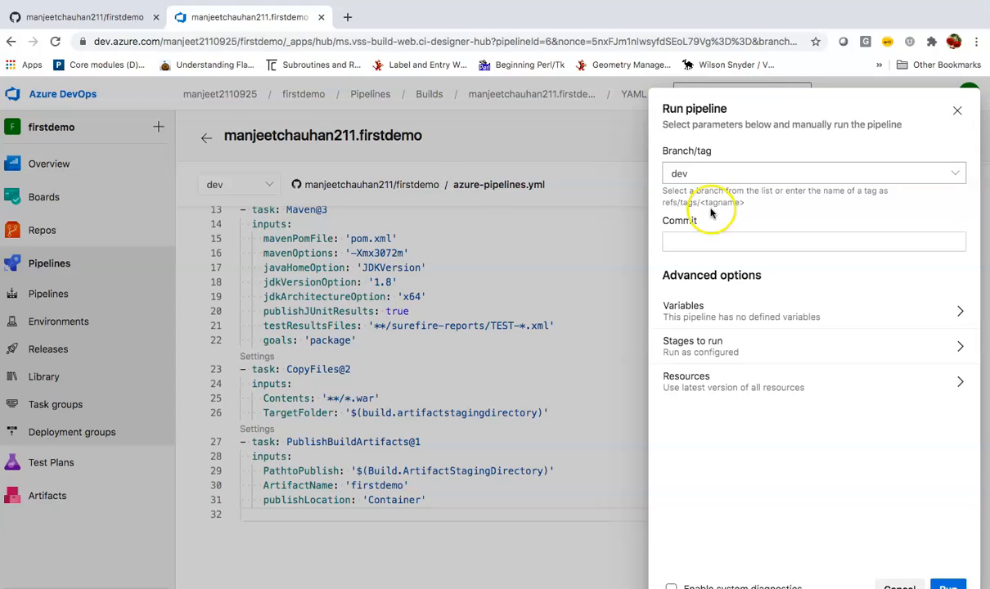
left_click(86, 17)
scroll(300, 177, "up", 1)
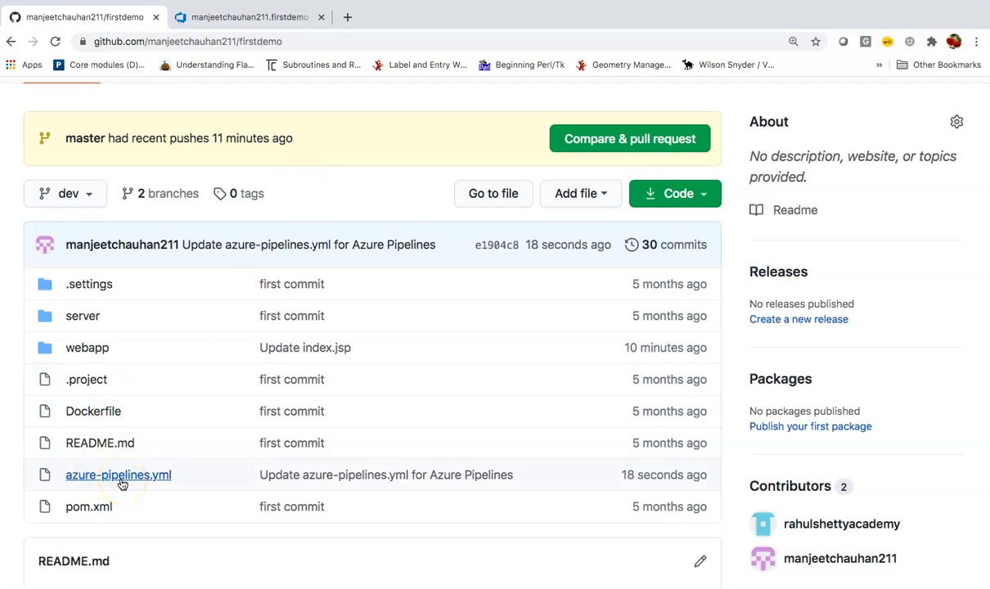
left_click(250, 18)
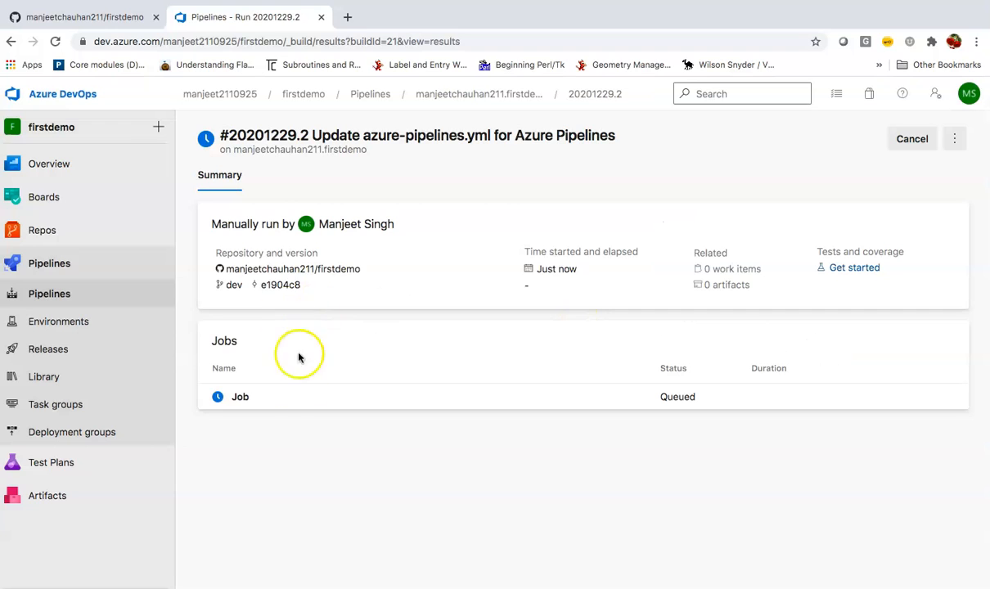
- Examine the commit changes behind the firstdemo pipeline's latest run and open that run's summary
left_click(107, 294)
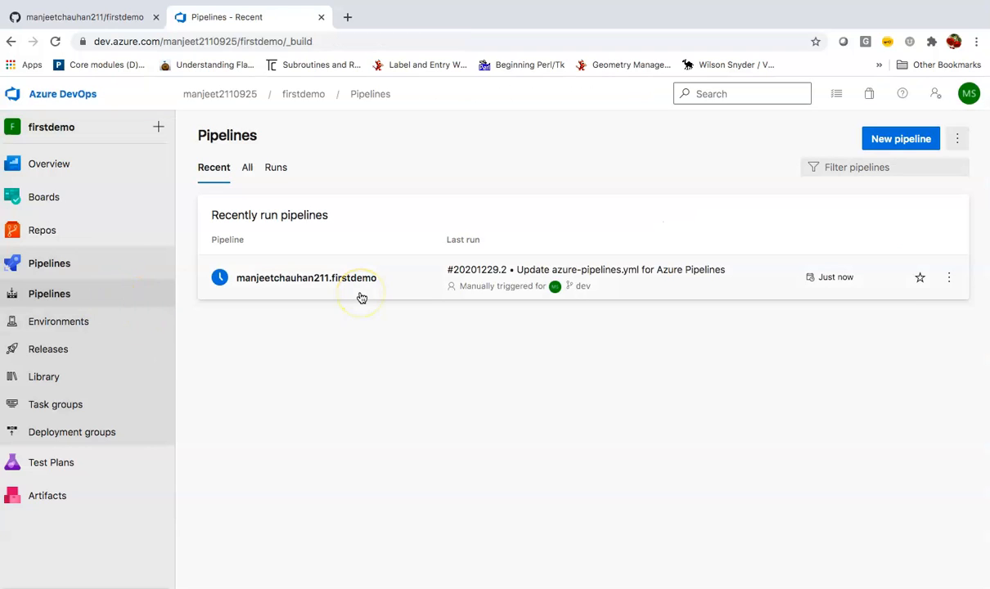
left_click(321, 274)
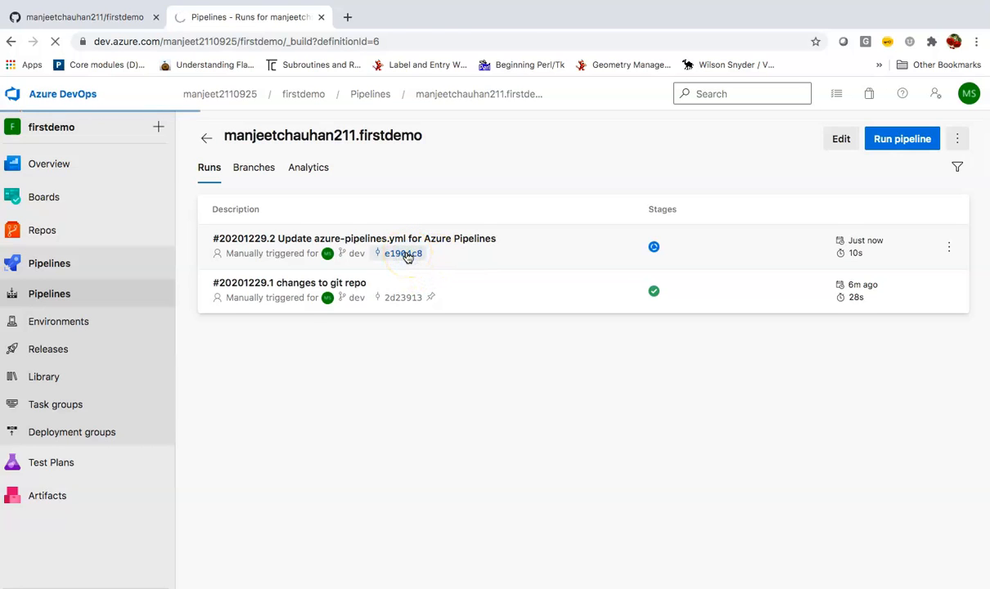
scroll(388, 392, "down", 4)
scroll(390, 398, "up", 1)
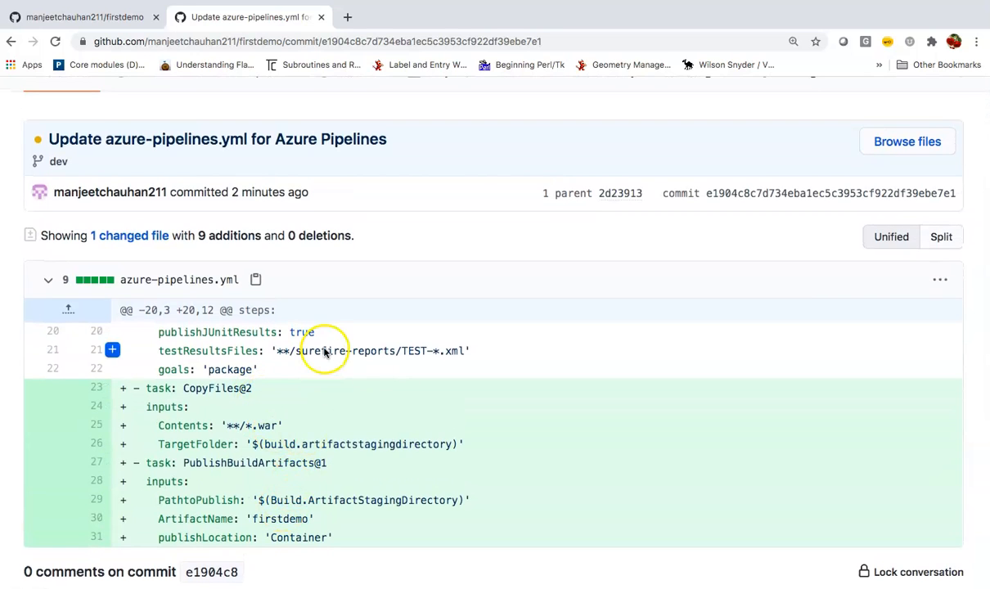
scroll(324, 351, "up", 3)
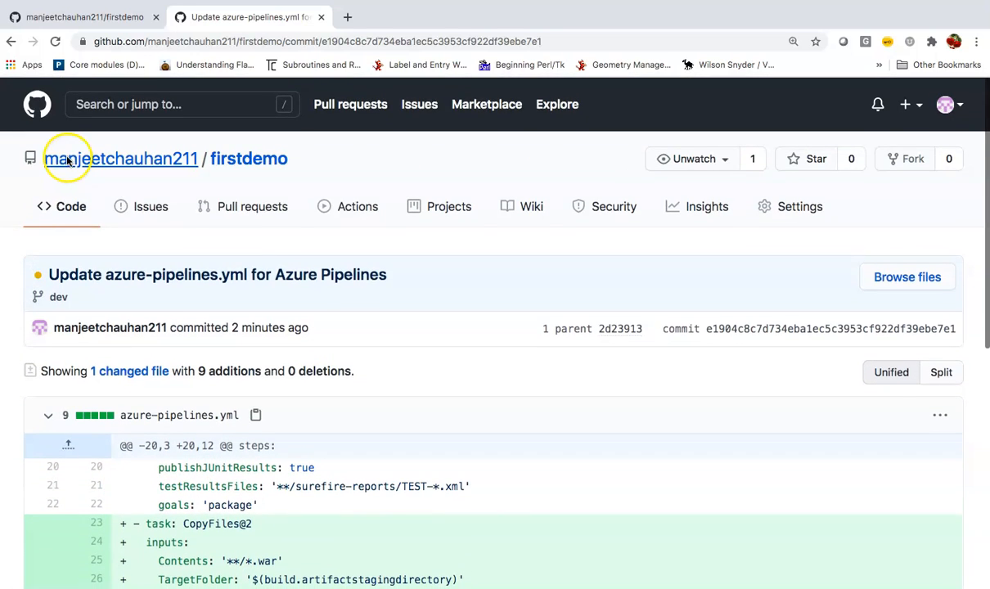
left_click(10, 41)
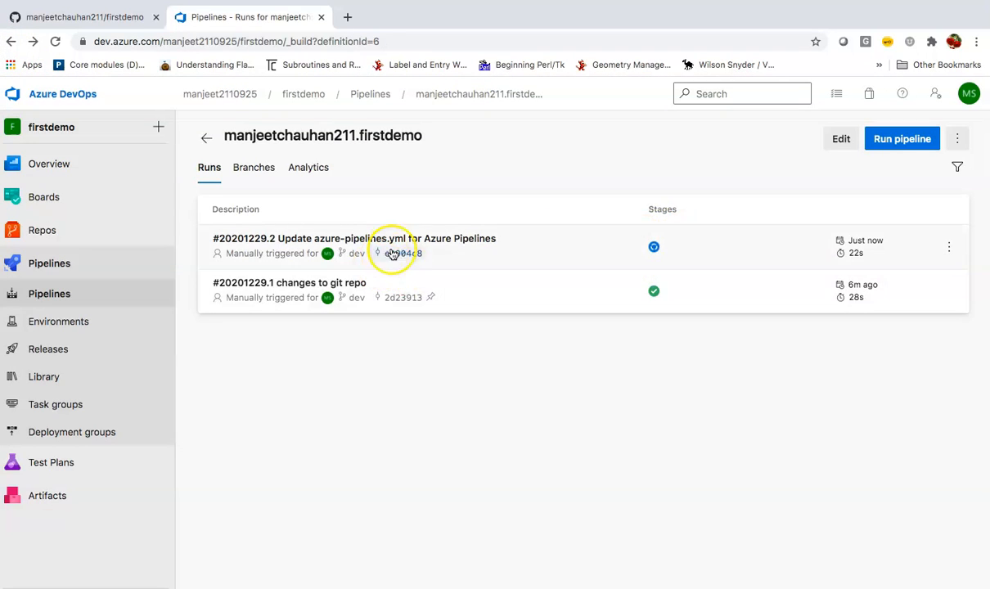
left_click(448, 248)
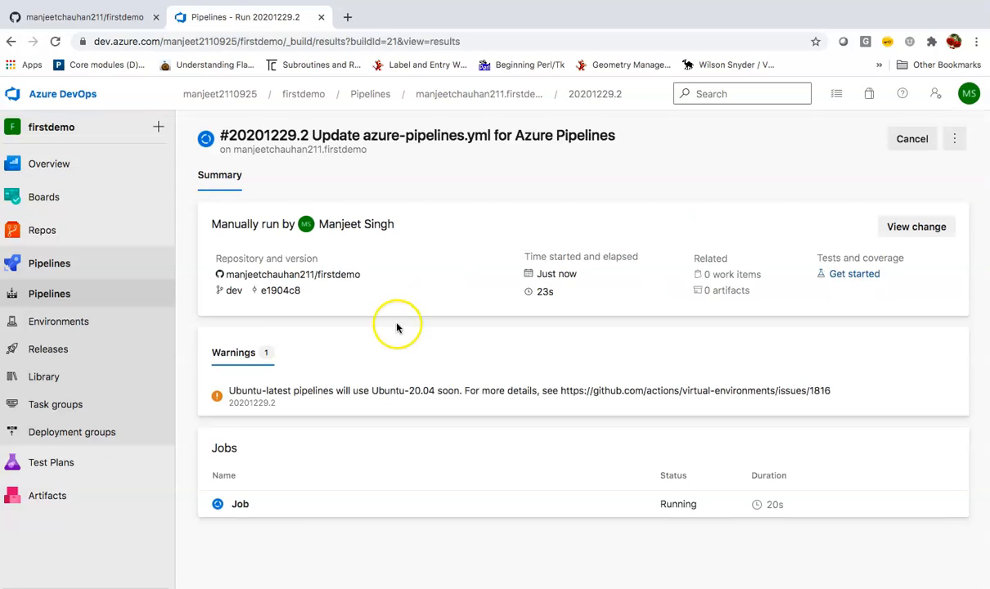
- Check the job of the firstdemo pipeline's latest run, reopen that run's summary and open its published artifacts
left_click(270, 504)
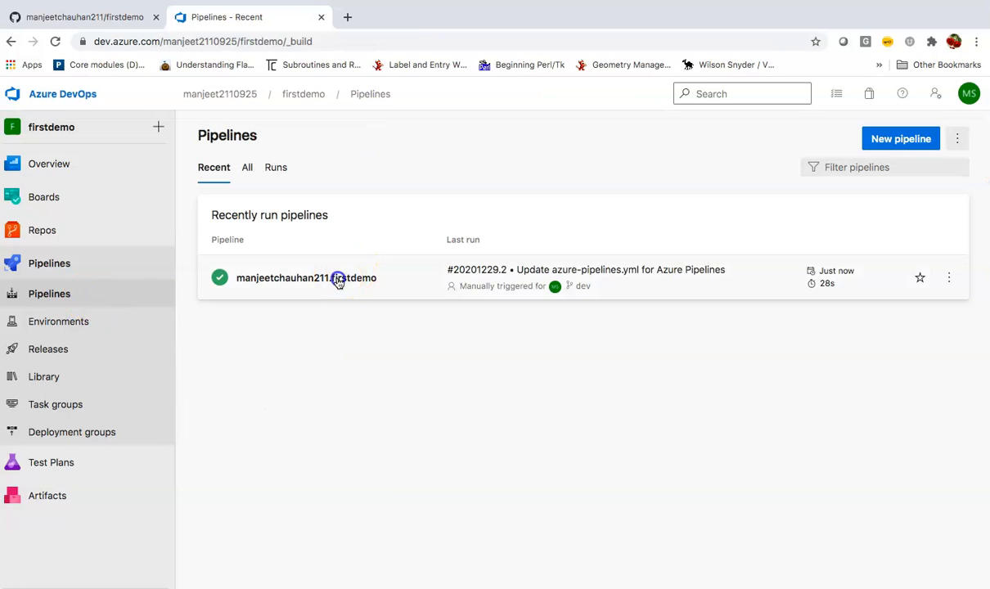
left_click(335, 280)
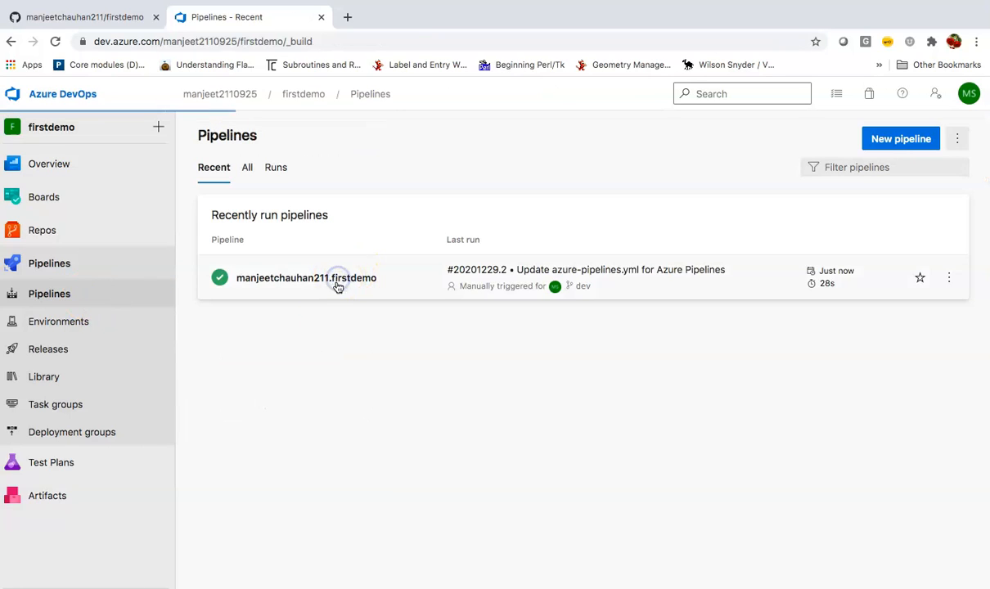
left_click(381, 240)
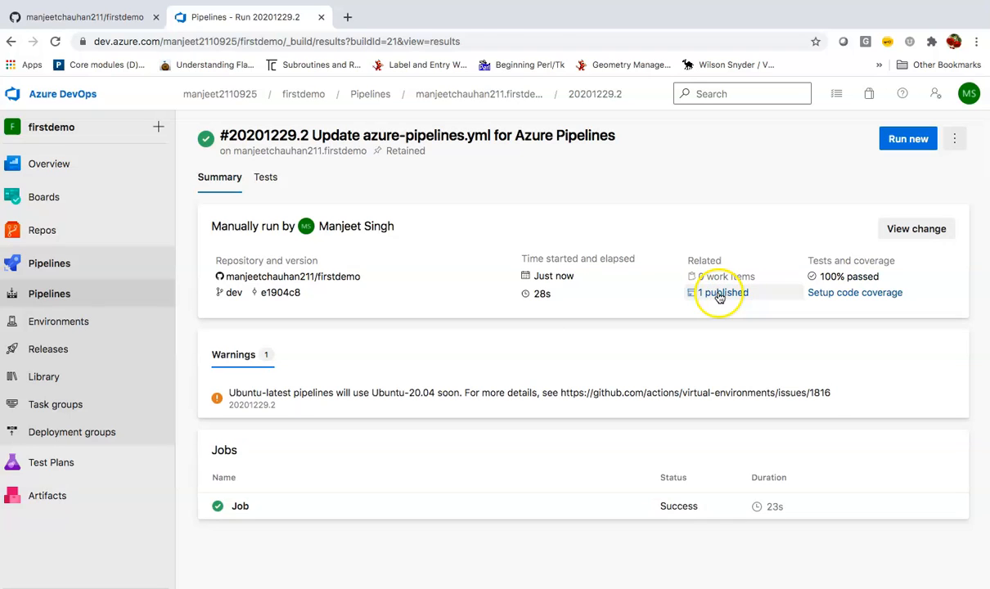
left_click(714, 292)
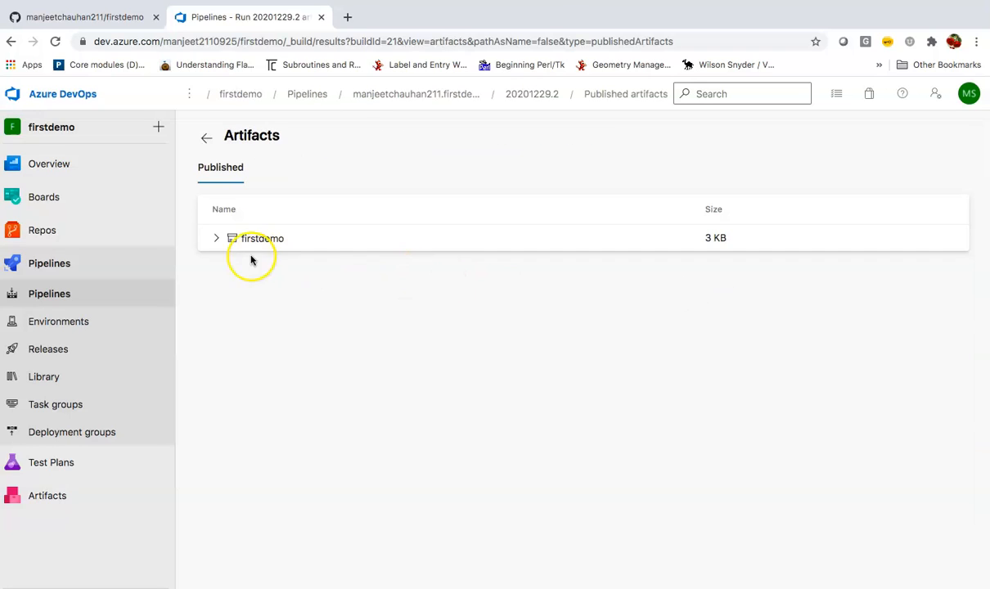
- Examine the published firstdemo artifact's folder tree through webapp and target down to webapp.war, and collapse it again
left_click(216, 239)
left_click(227, 268)
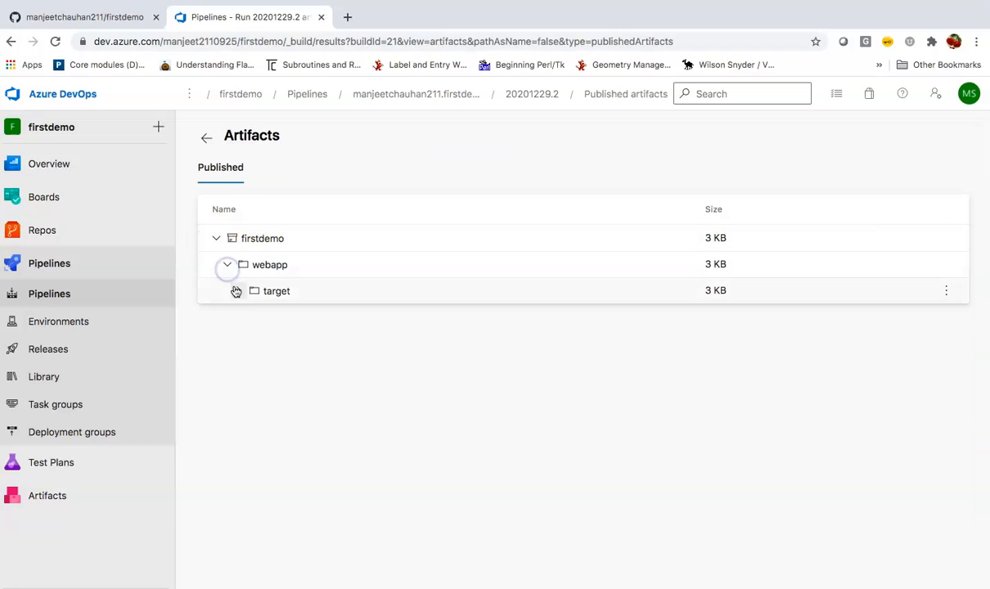
left_click(238, 291)
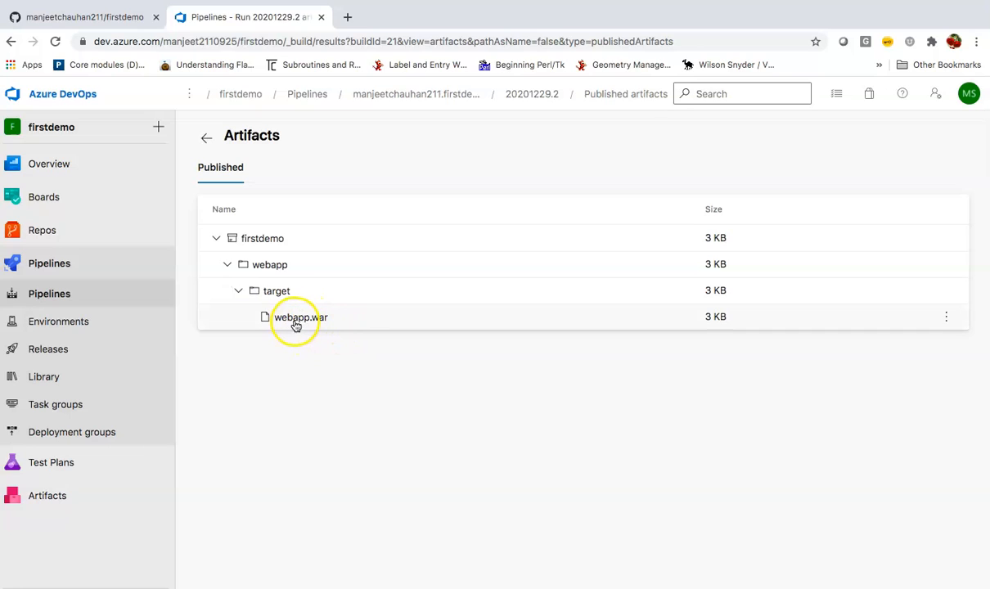
left_click(216, 240)
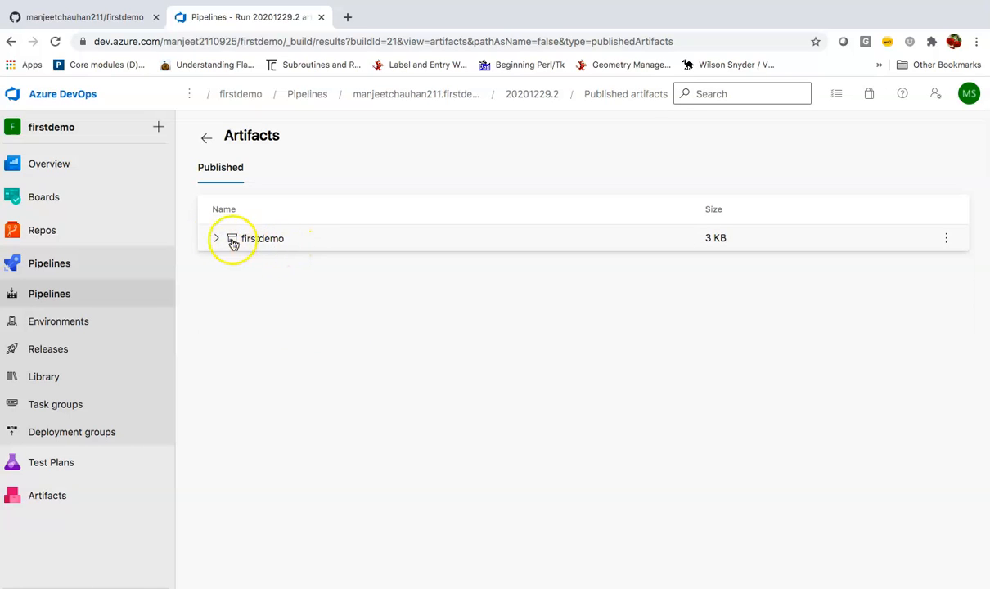
left_click(215, 239)
left_click(227, 266)
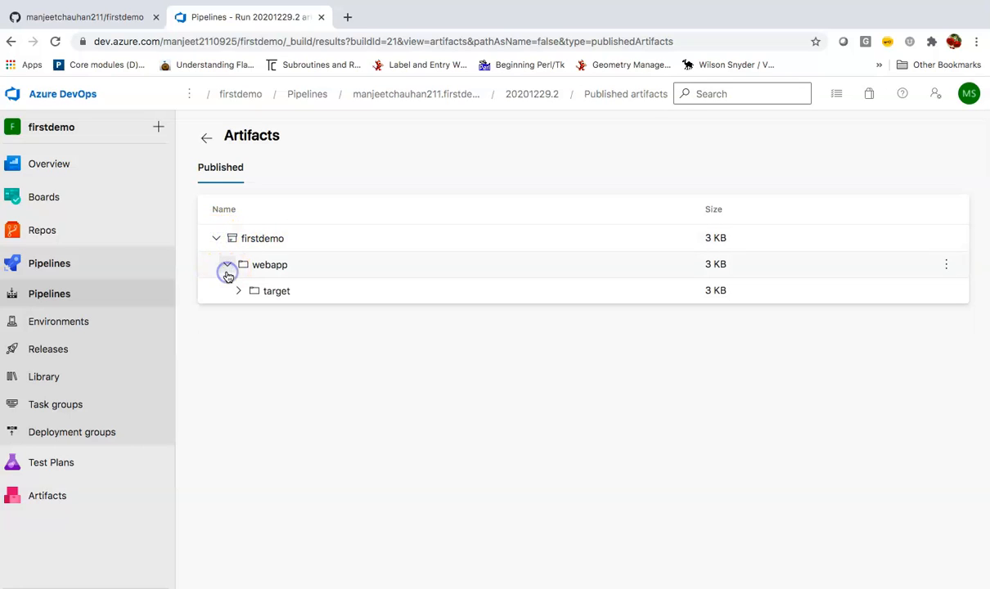
left_click(237, 294)
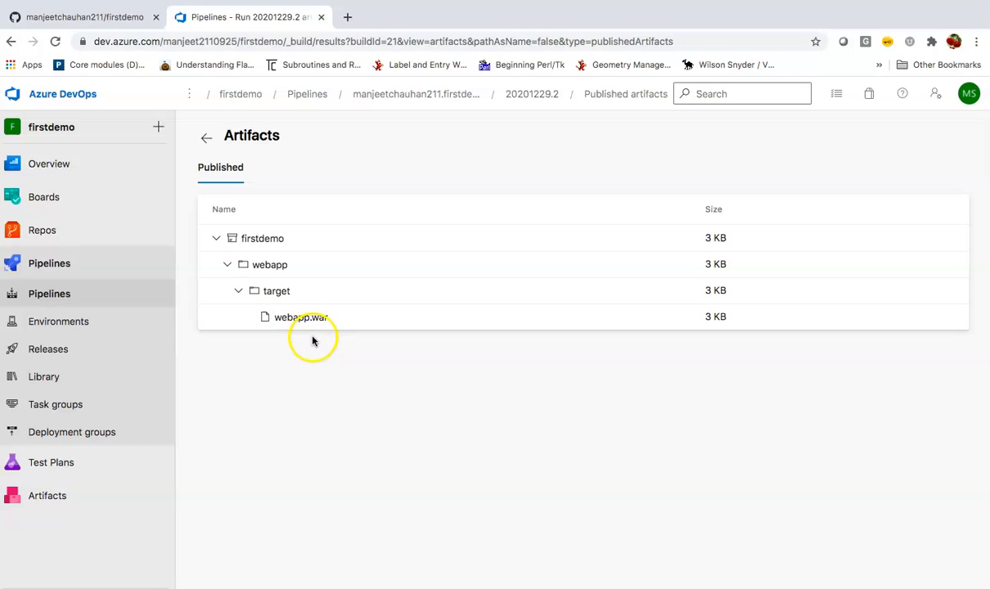
mouse_move(155, 197)
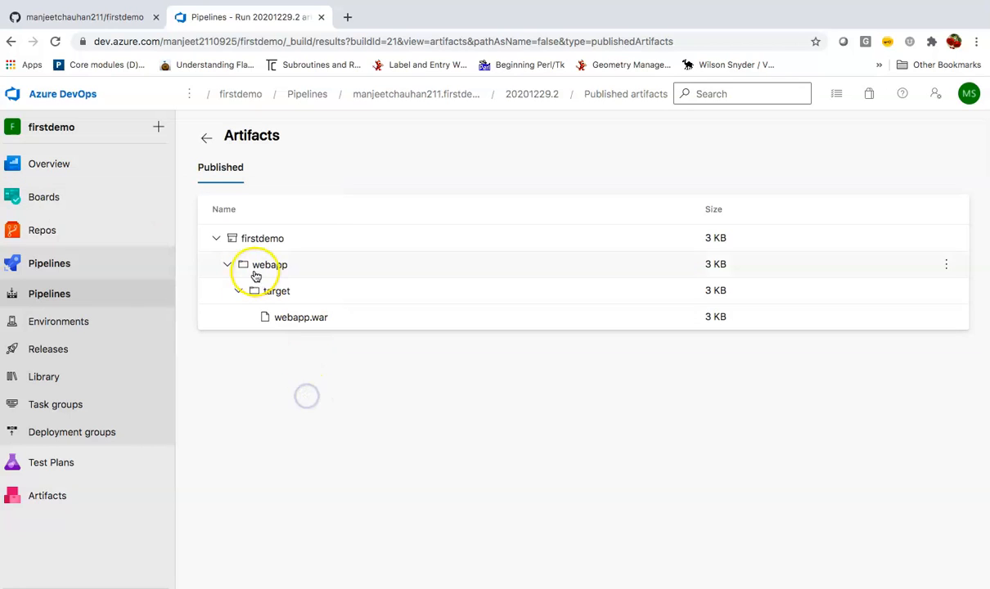
left_click(213, 239)
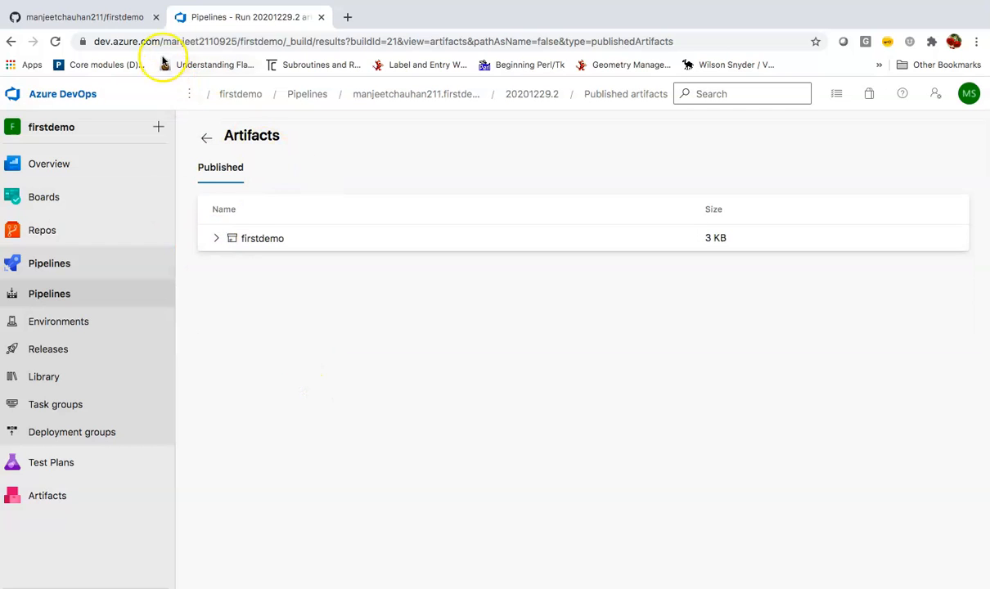
- Open the Azure portal home page at portal.azure.com in a new browser tab
left_click(347, 16)
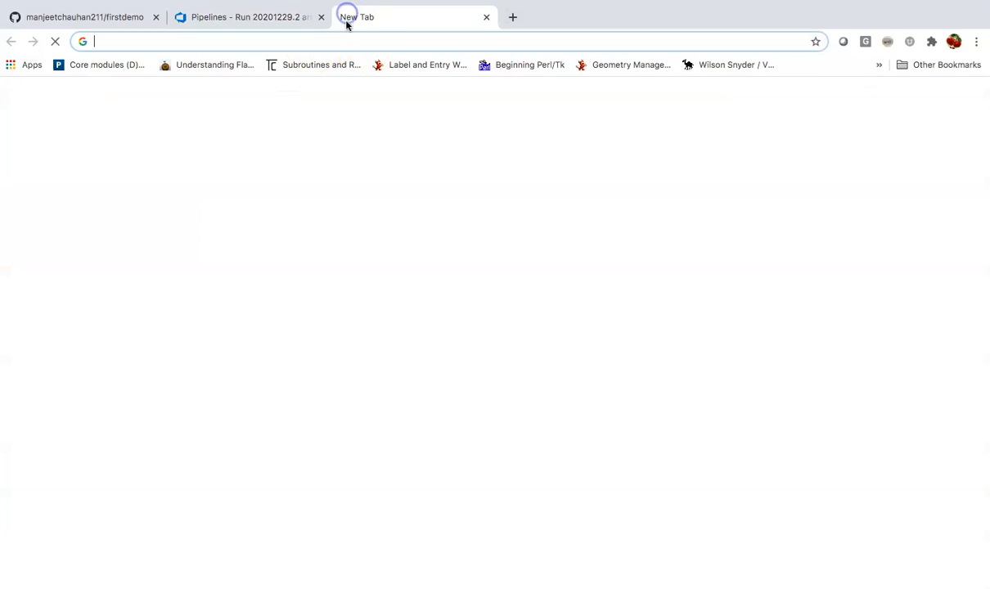
left_click(348, 42)
type("porta")
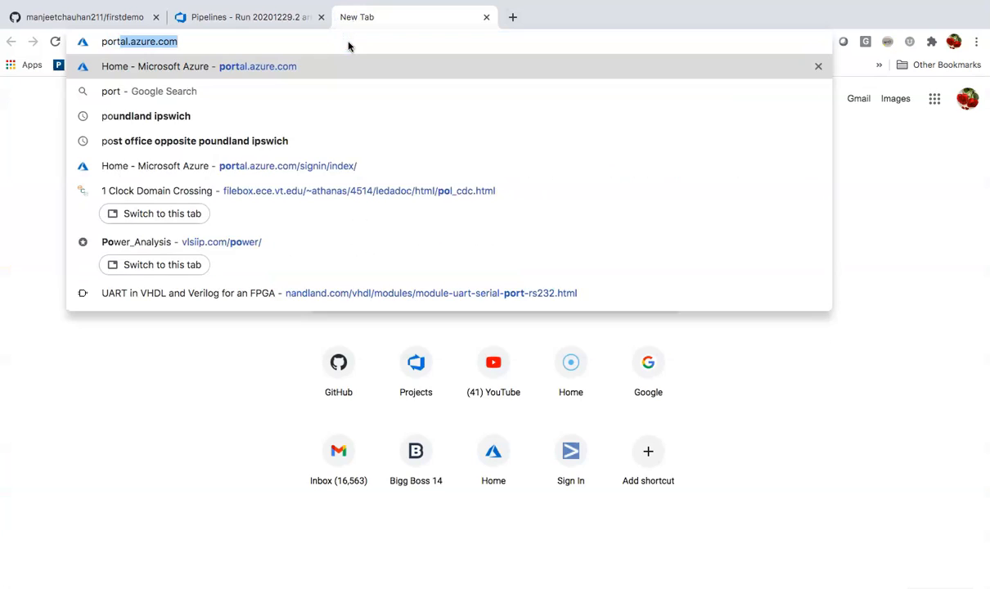
key("Return")
left_click(332, 210)
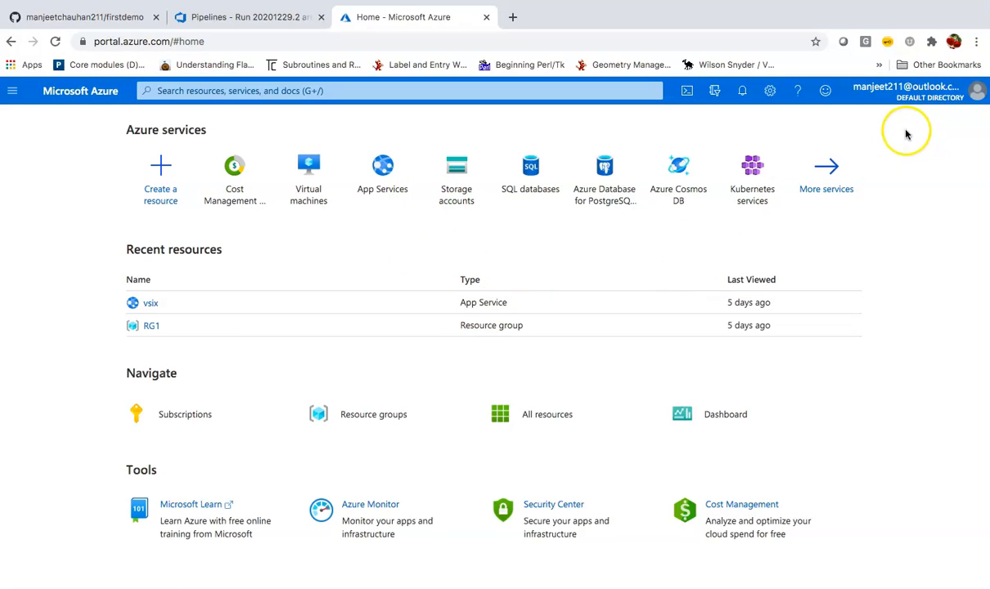
- Dismiss the remaining-credit notification in the Azure portal and switch back to the run's published artifacts in Azure DevOps
left_click(249, 18)
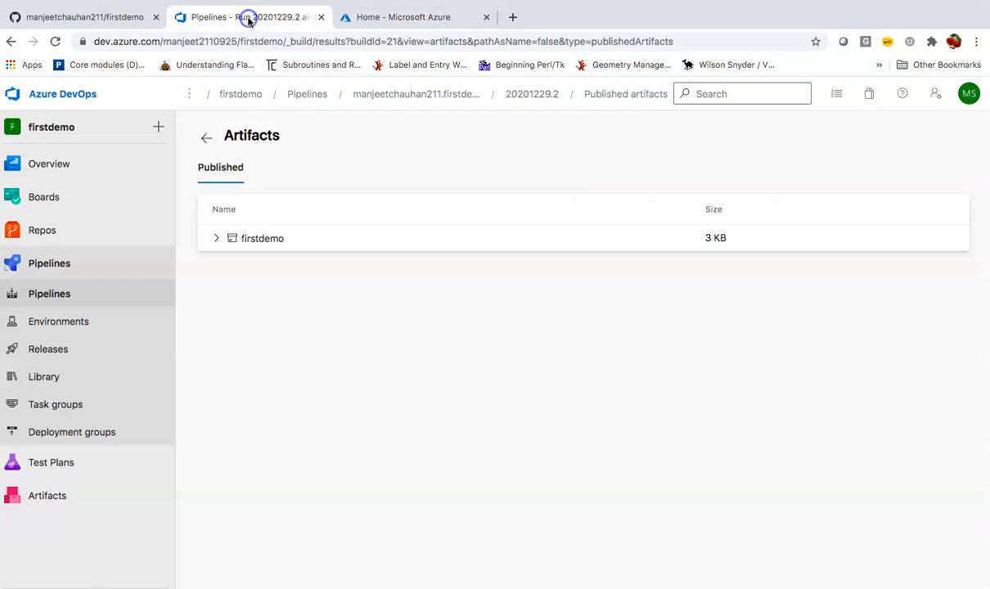
left_click(430, 18)
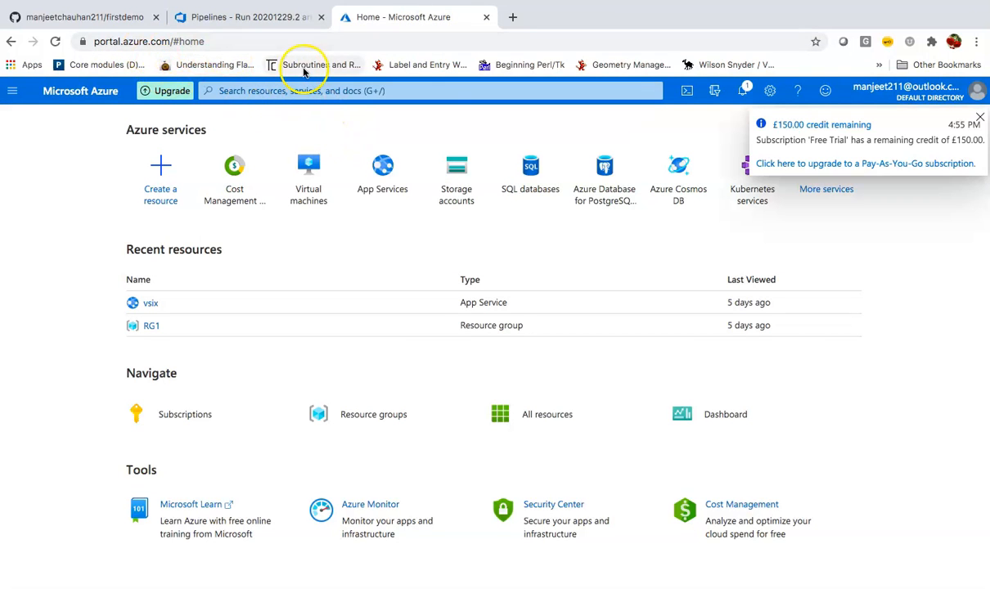
left_click(982, 118)
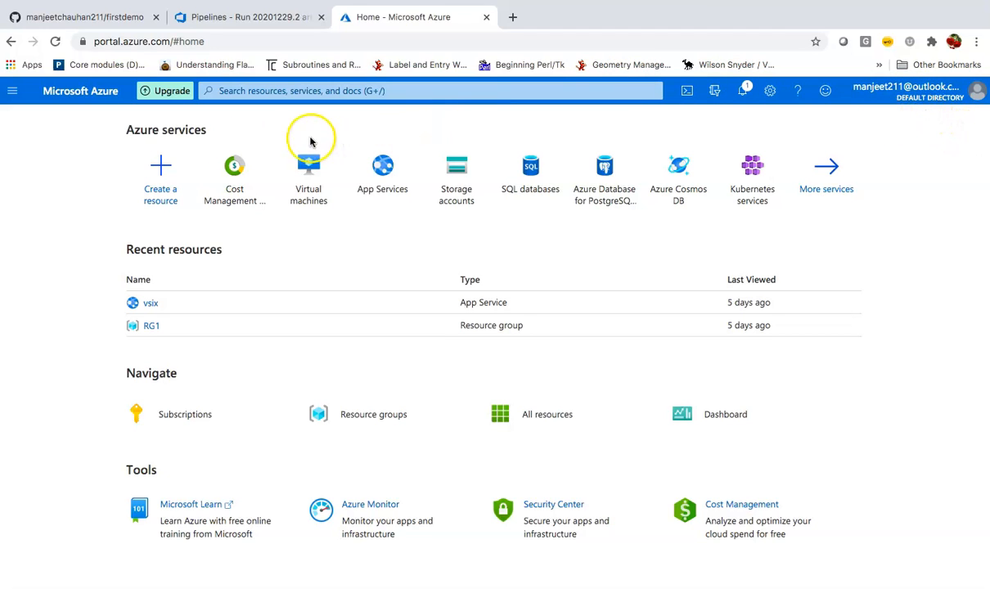
left_click(253, 22)
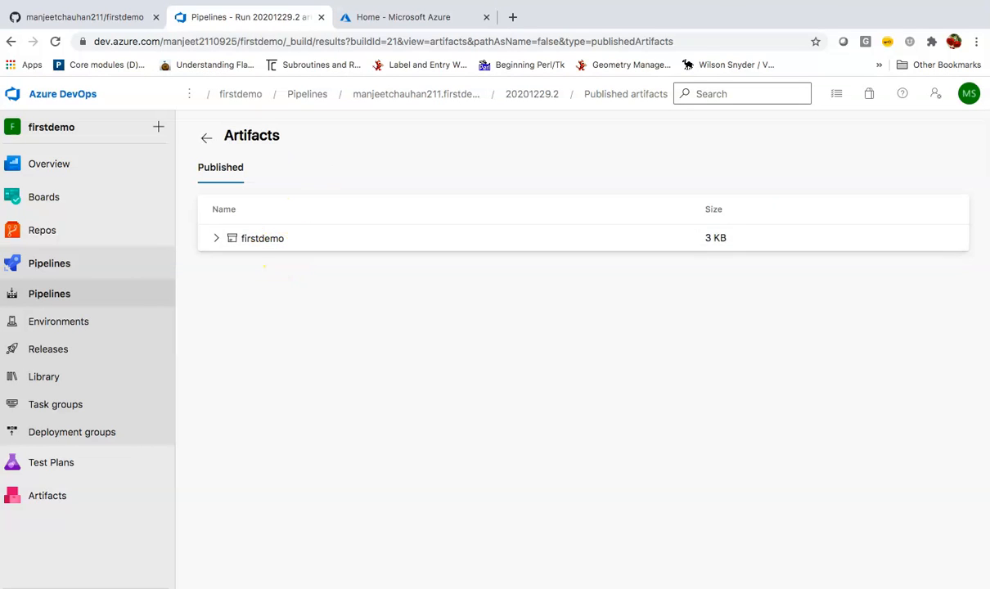
left_click(401, 16)
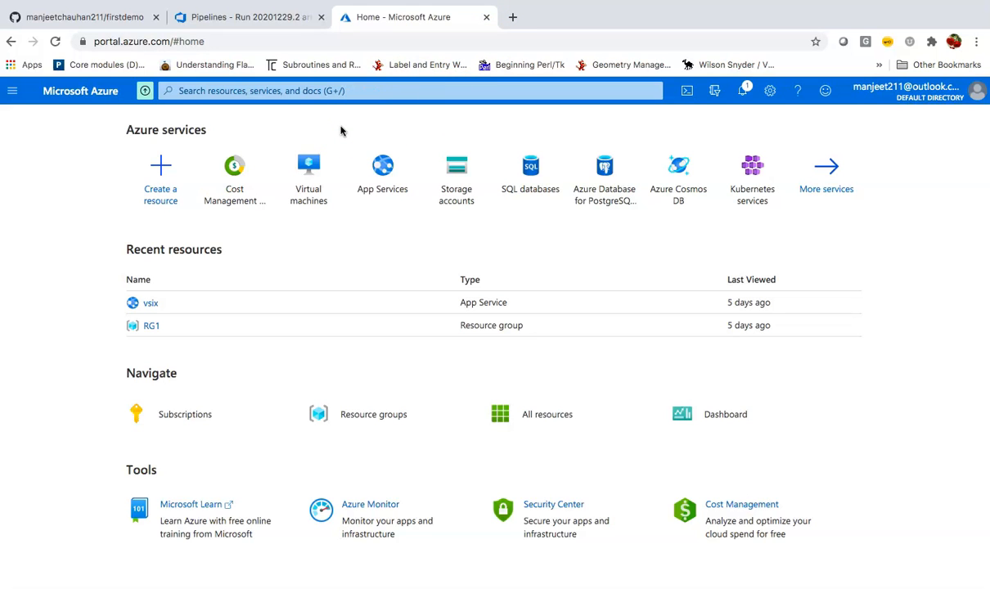
left_click(261, 17)
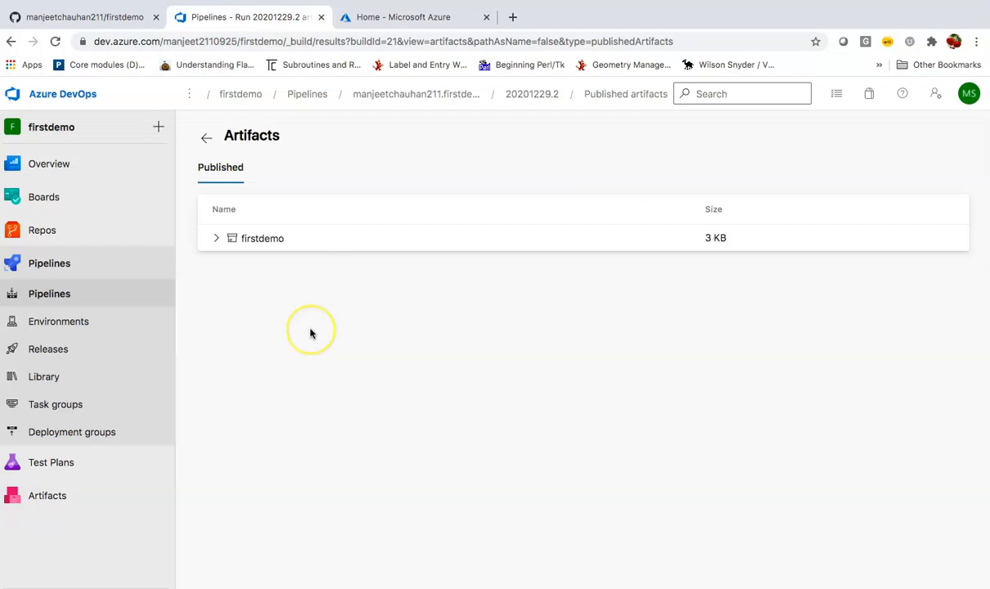